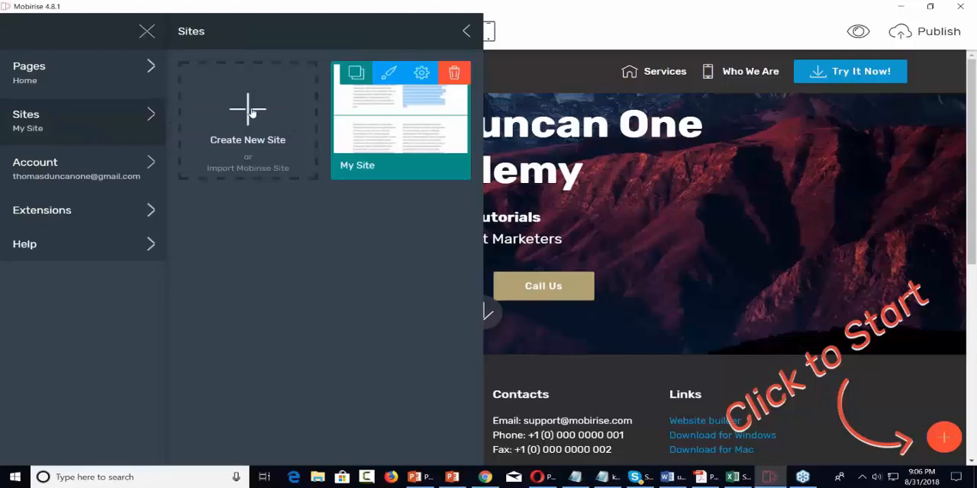
Step: Create a new site named Handyman using the Mobirise AMP theme
left_click(248, 111)
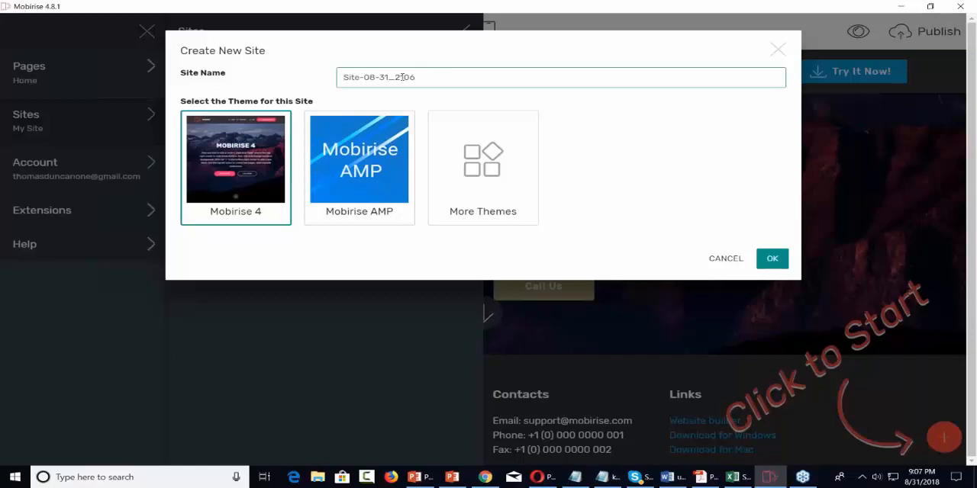
type("Handyman")
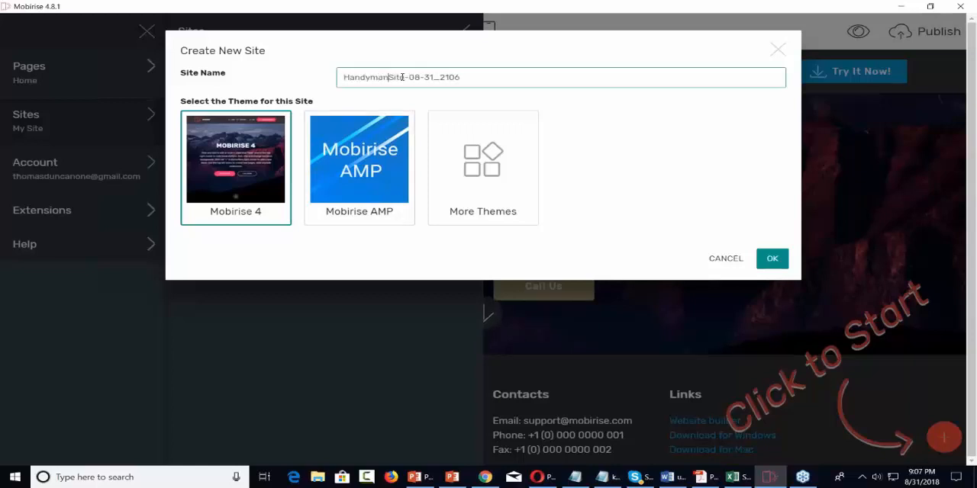
key("Delete")
key("Delete")
key("Delete")
key("Delete")
key("Delete")
key("Delete")
key("Delete")
key("Delete")
key("Delete")
key("Delete")
key("Delete")
key("Delete")
key("Delete")
key("Delete")
key("Delete")
left_click(369, 160)
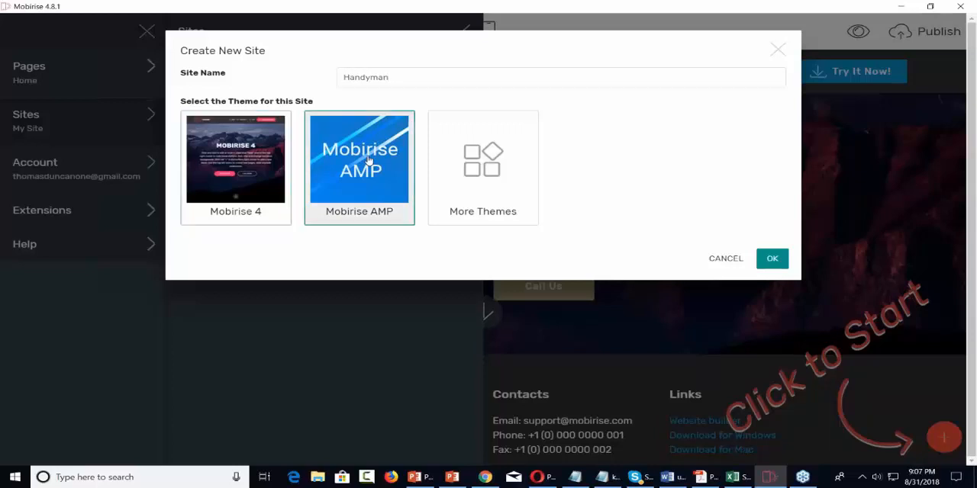
left_click(782, 264)
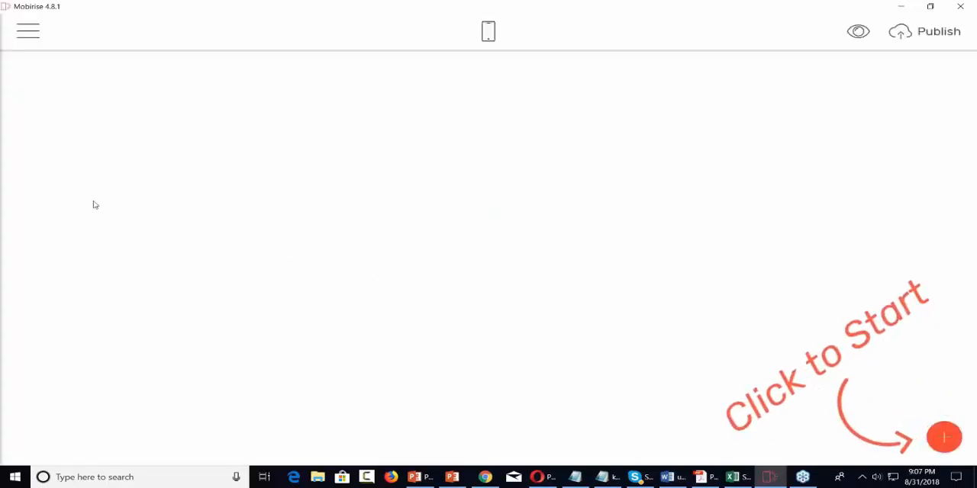
Step: Look through the available content blocks, from menus and headers to social and footer blocks
left_click(943, 438)
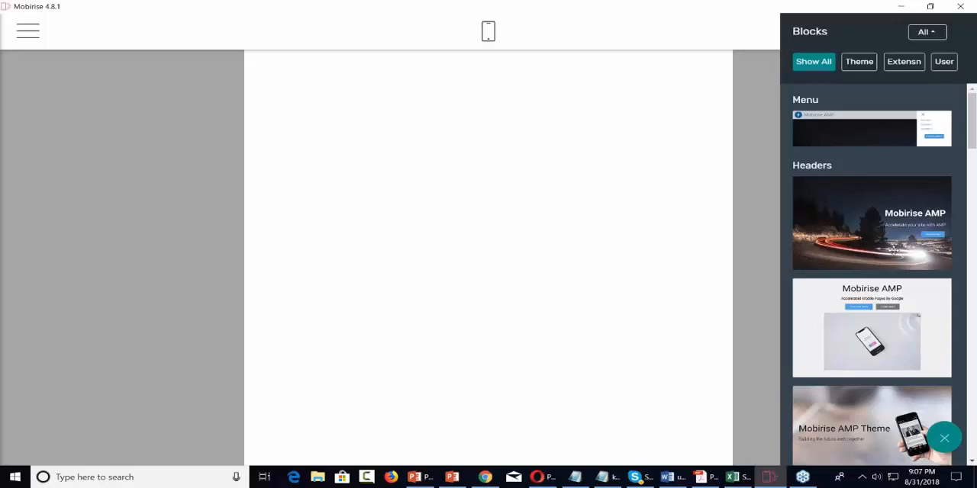
scroll(892, 250, "down", 5)
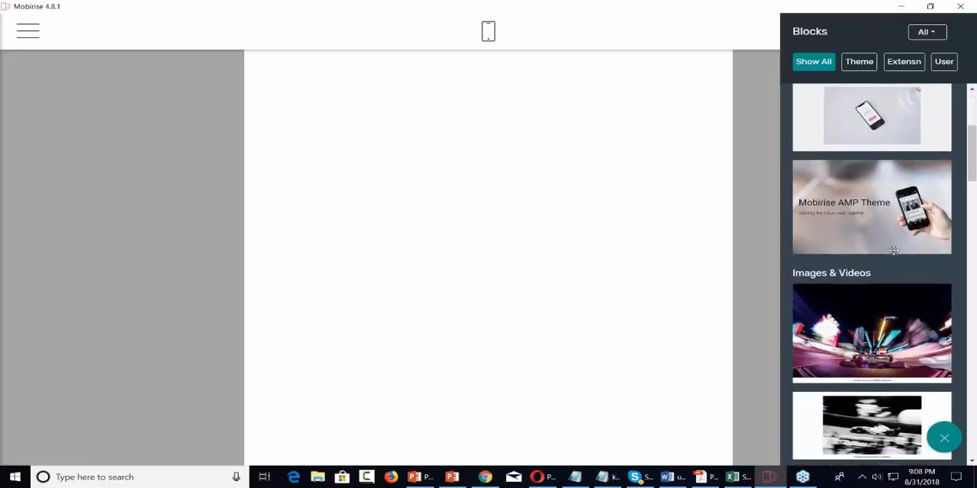
scroll(893, 250, "down", 5)
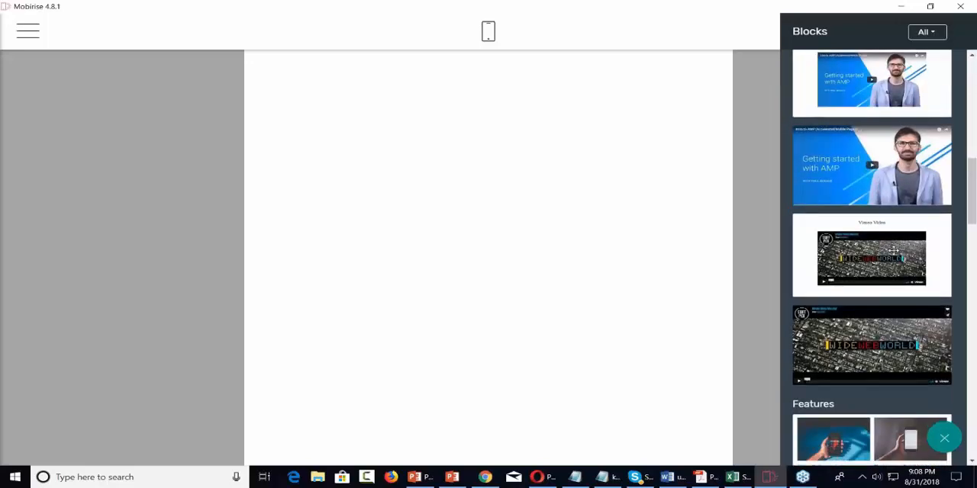
scroll(871, 257, "down", 8)
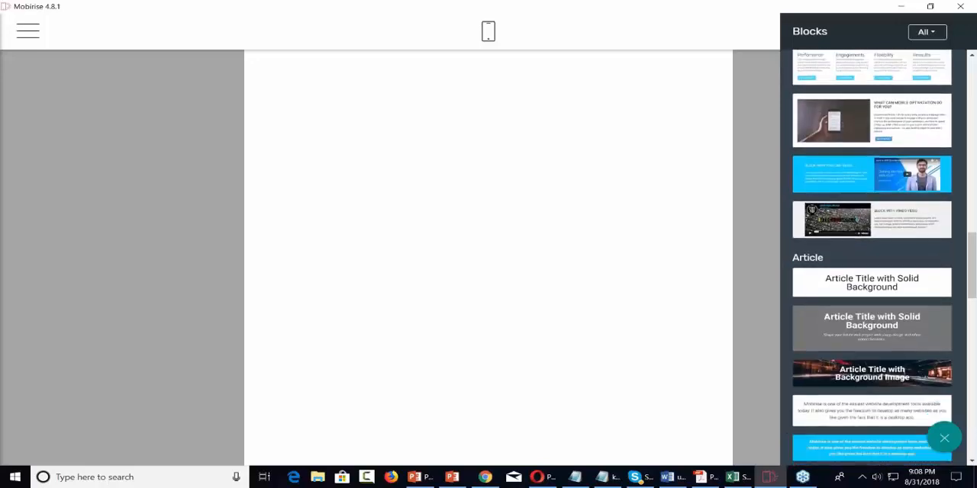
scroll(872, 258, "down", 12)
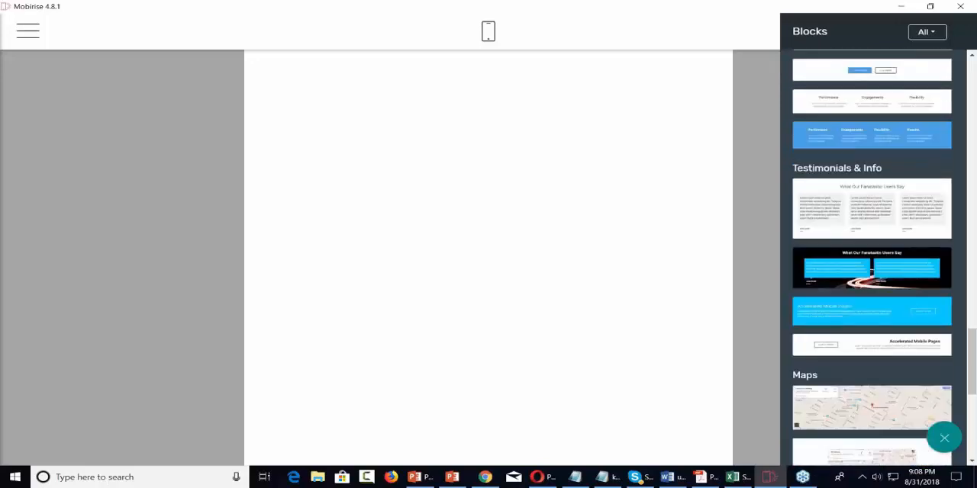
scroll(871, 257, "down", 4)
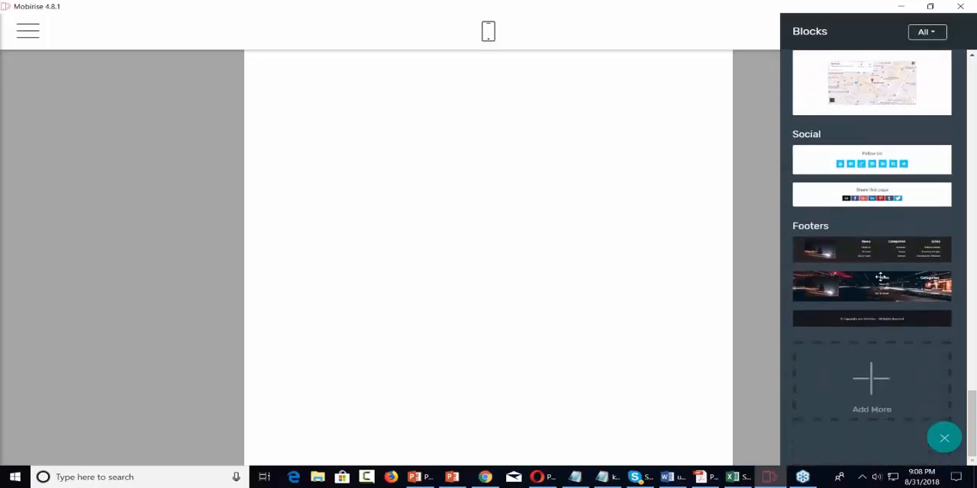
scroll(881, 277, "up", 12)
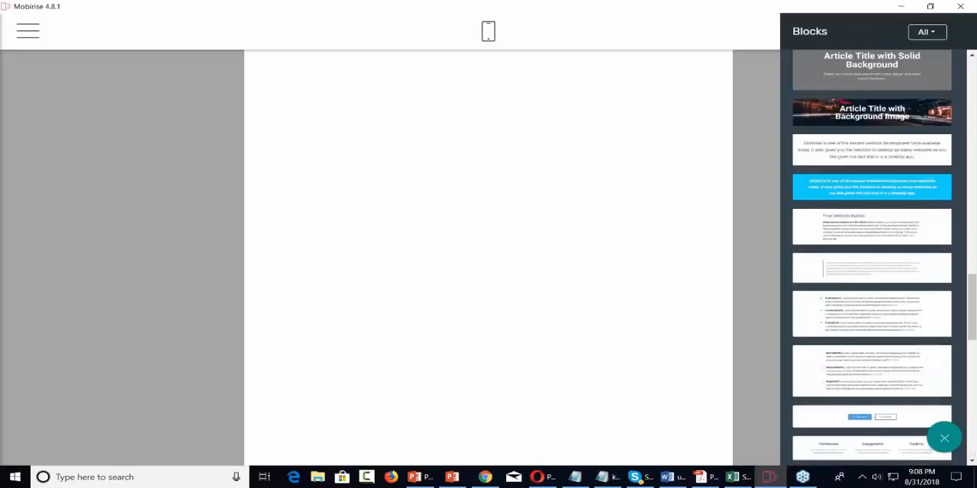
scroll(872, 258, "up", 8)
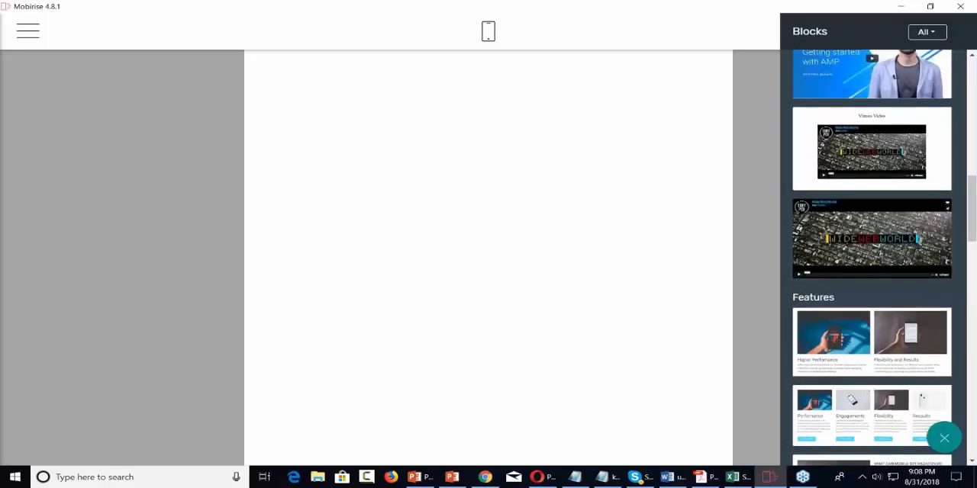
scroll(871, 258, "up", 3)
scroll(871, 258, "up", 10)
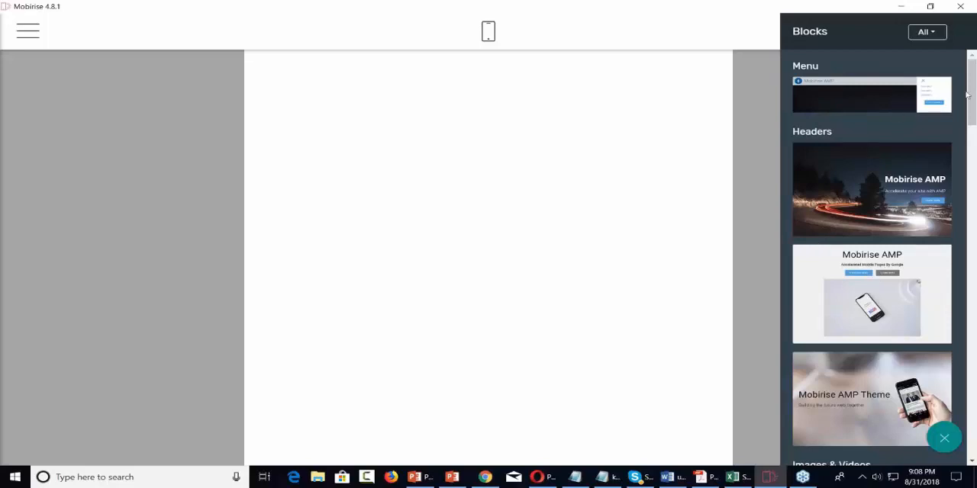
Step: Filter the blocks to Theme and add the menu block to the top of the empty page
left_click(936, 35)
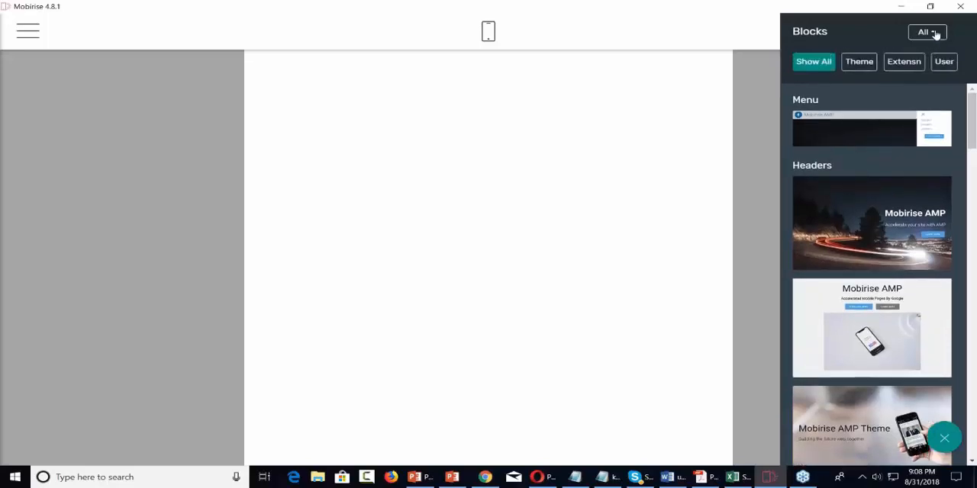
left_click(859, 64)
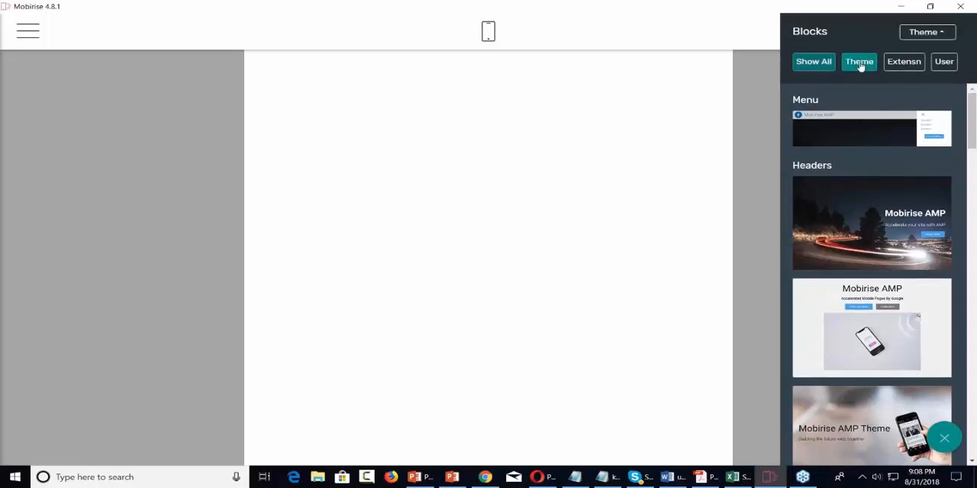
left_click(931, 34)
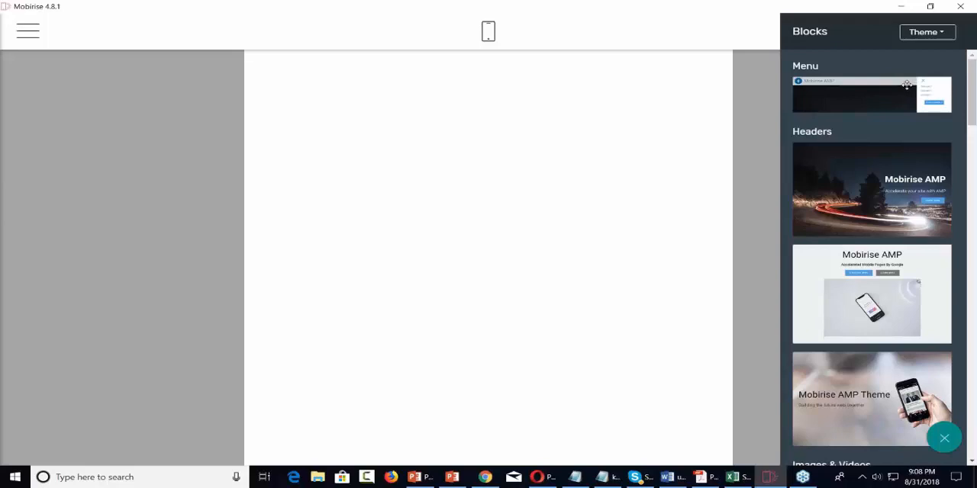
left_click_drag(906, 85, 467, 83)
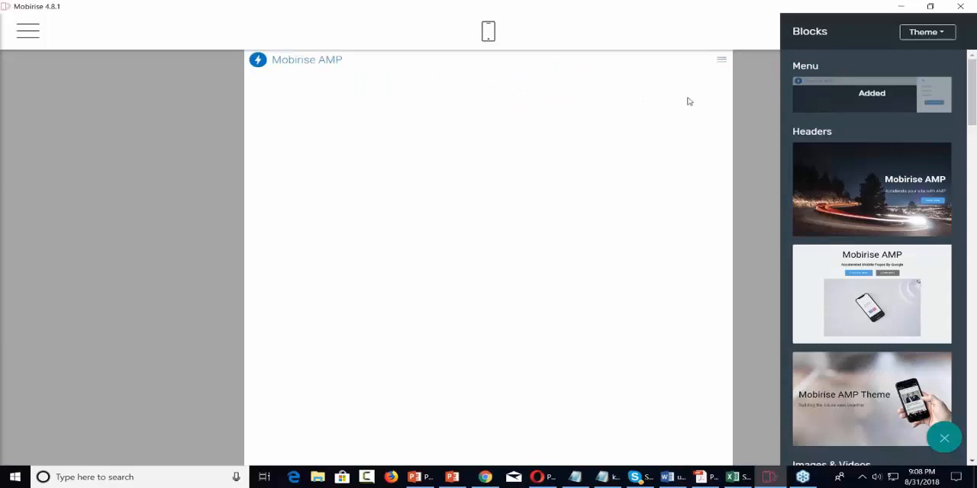
left_click(722, 63)
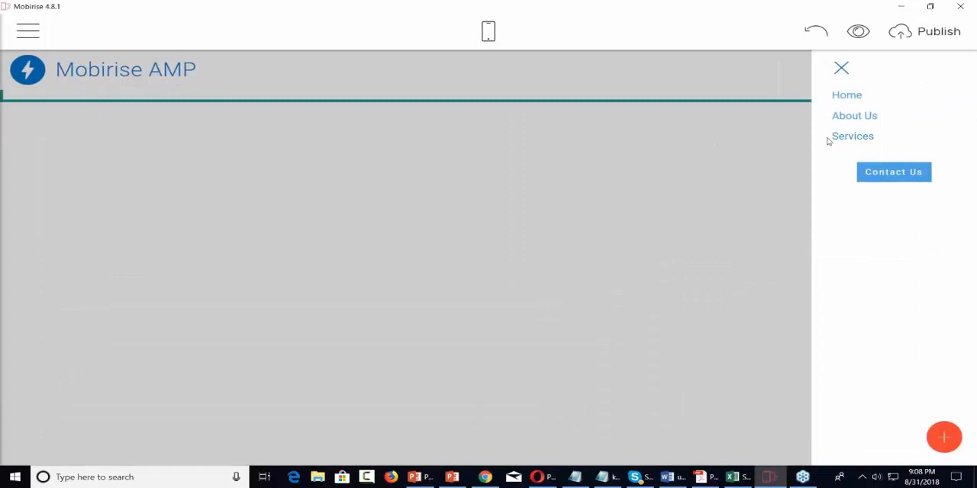
left_click(841, 70)
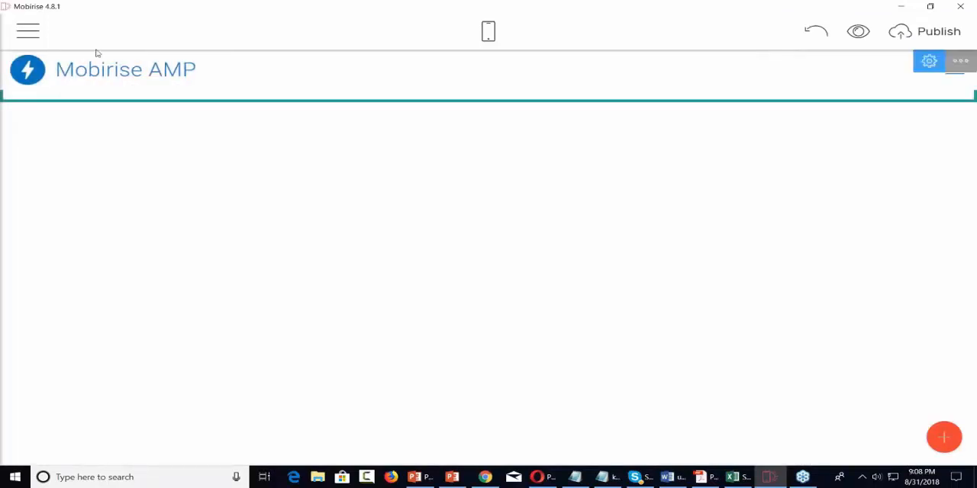
left_click(37, 37)
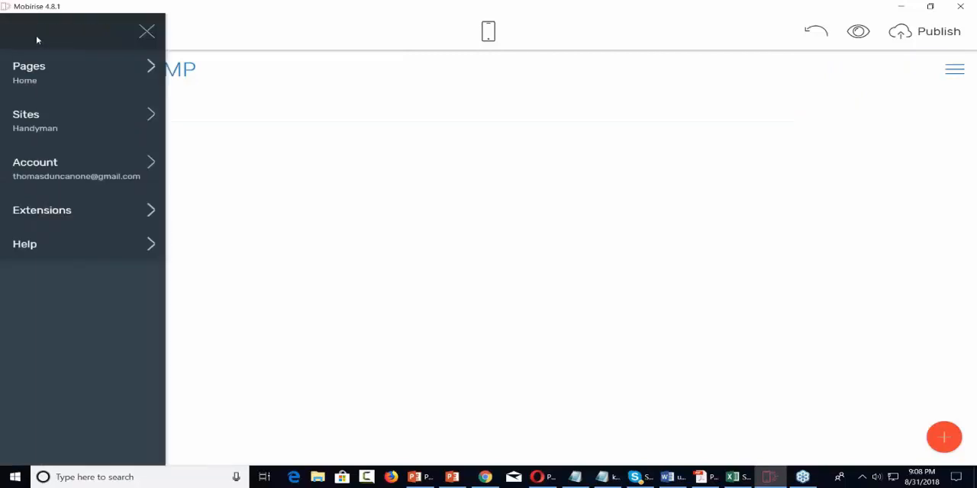
left_click(626, 122)
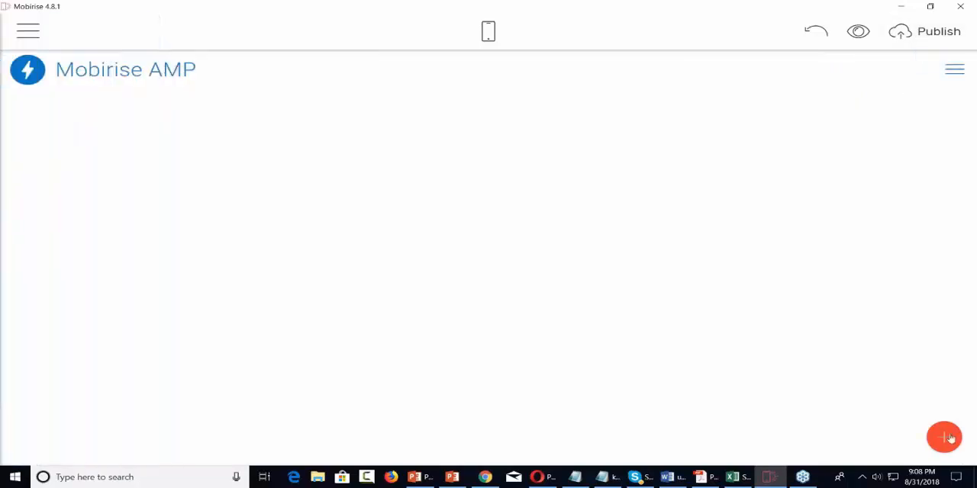
Step: Add the "Mobirise AMP Theme" header block with the hand-held phone image below the menu
left_click(945, 440)
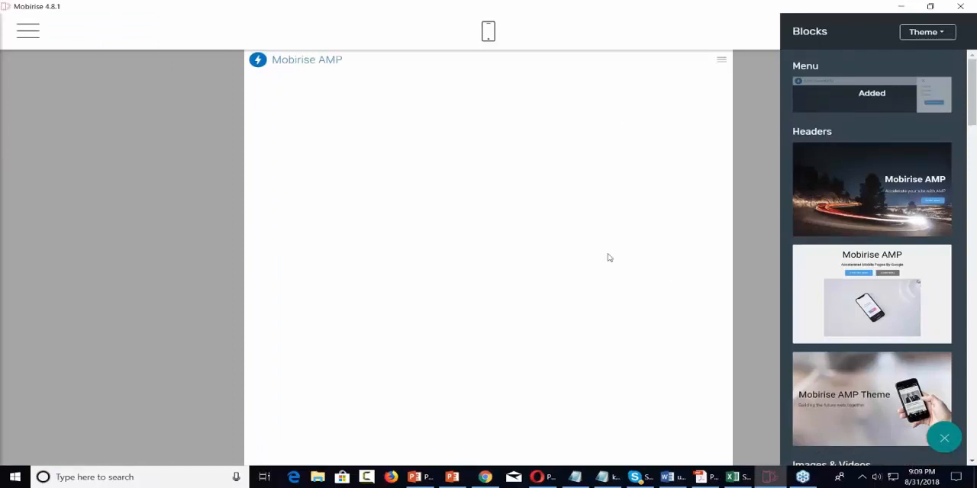
scroll(867, 219, "down", 3)
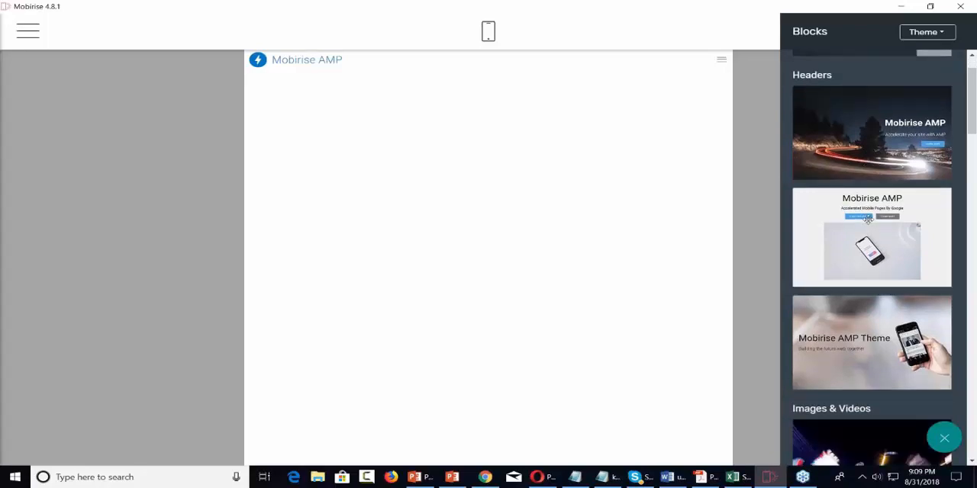
scroll(867, 219, "up", 3)
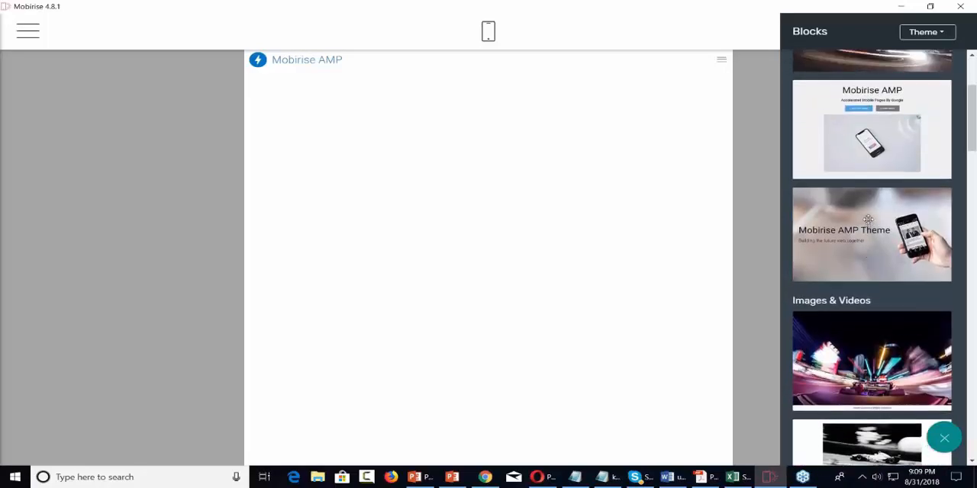
scroll(885, 243, "down", 2)
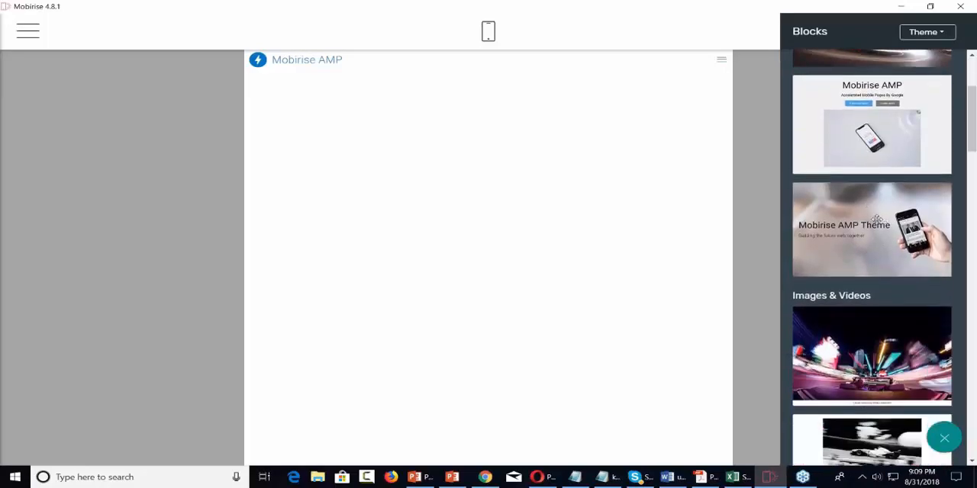
left_click_drag(876, 219, 446, 143)
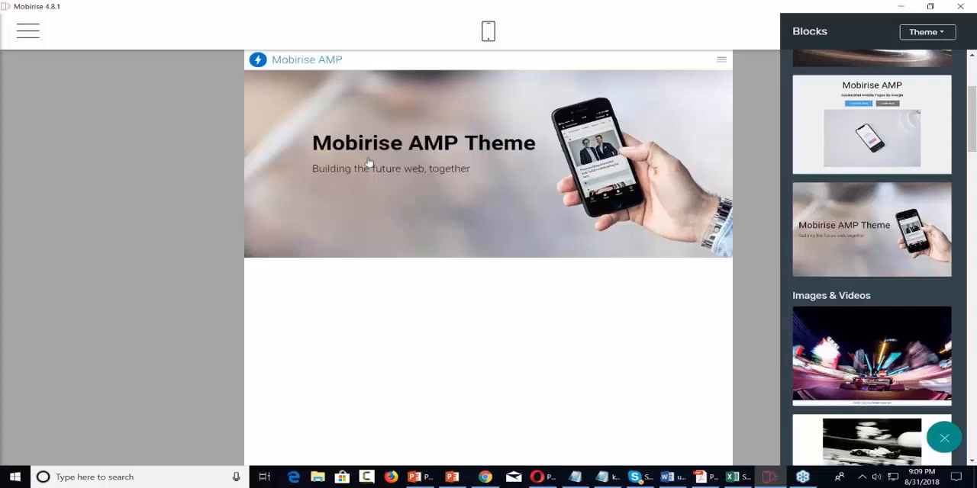
Step: Replace the header block's title with "Video Tutorials"
left_click(480, 144)
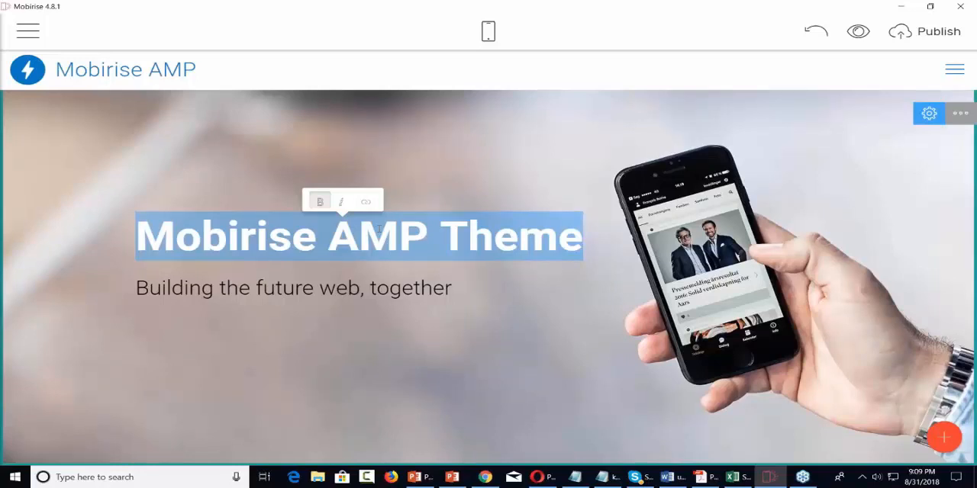
type("Video ")
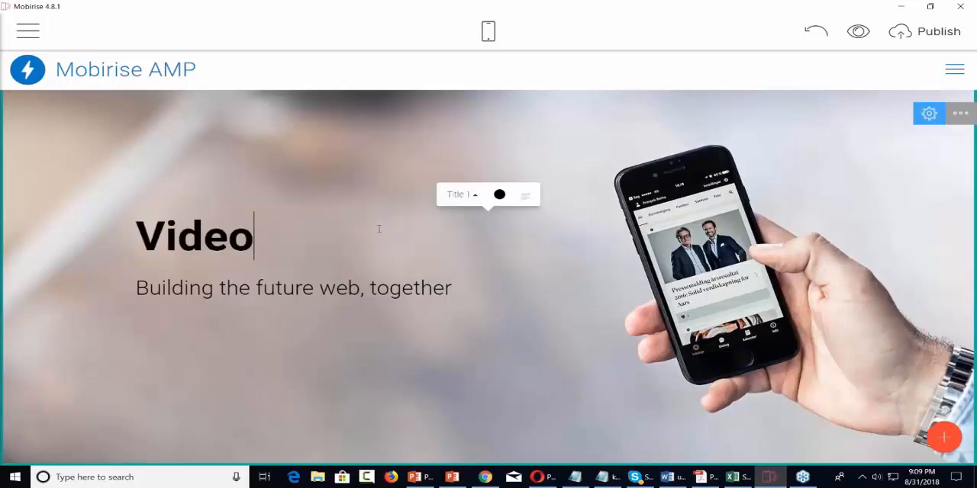
type("Tutorials")
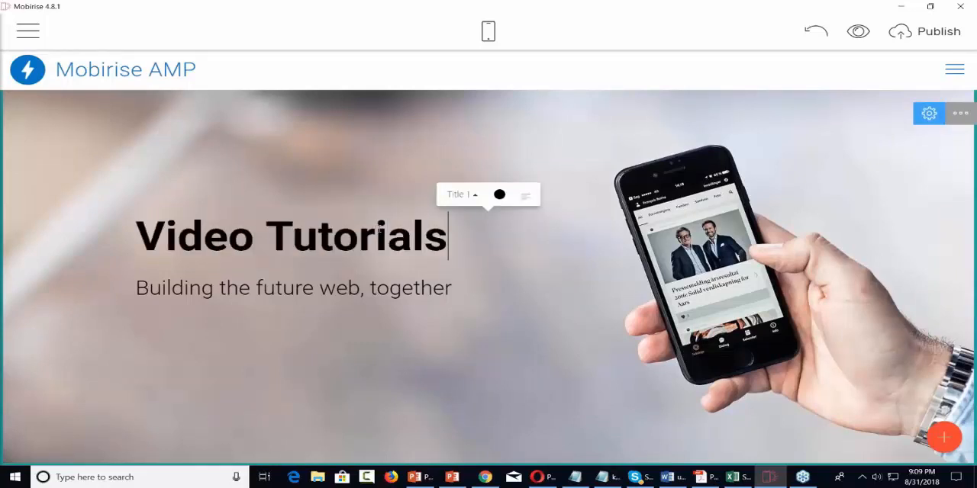
Step: Replace the header block's subtitle with "Overcoming Technical Difficulties"
triple_click(329, 294)
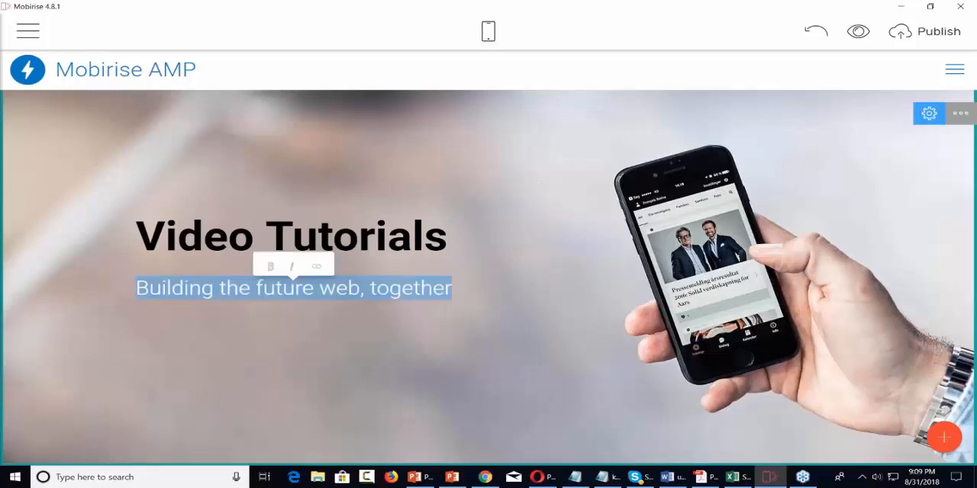
type("Ov")
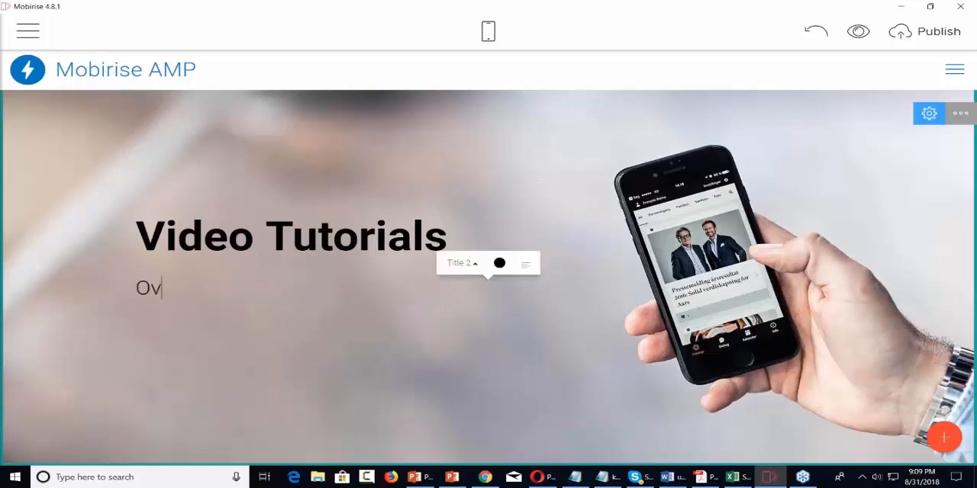
type("ercoming Te")
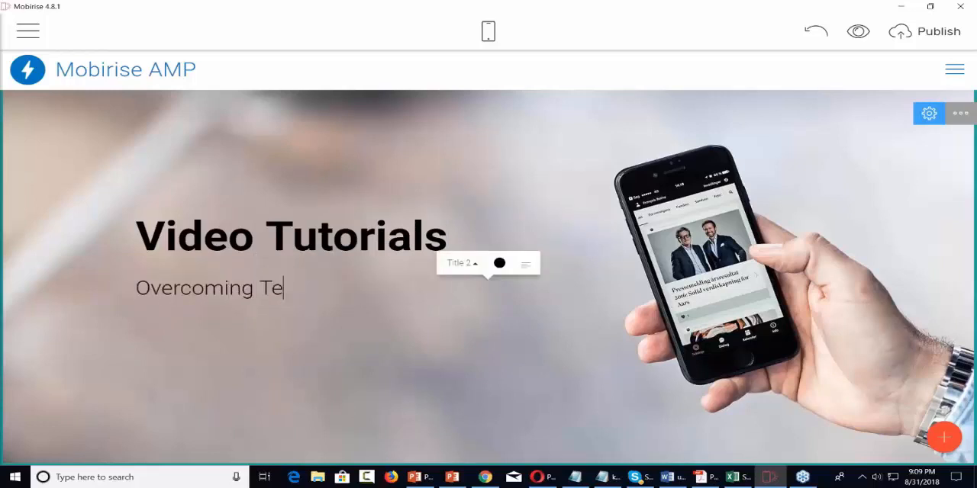
type("chnical ")
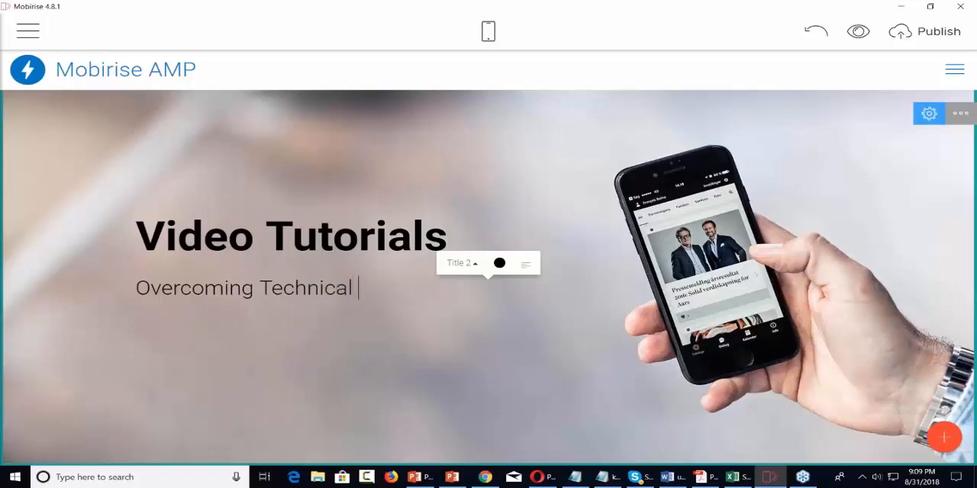
type("Difficulties")
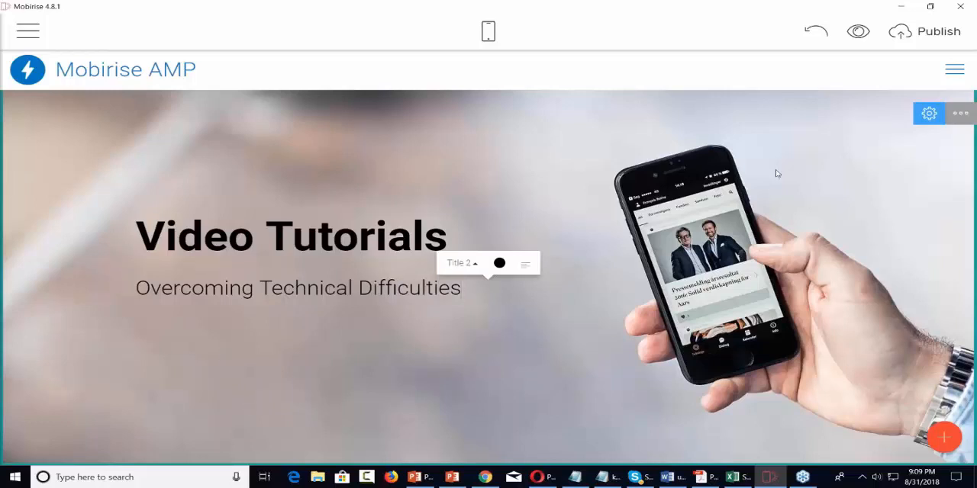
Step: Switch the header block's background to a color and back to the image, and turn on its buttons
left_click(960, 114)
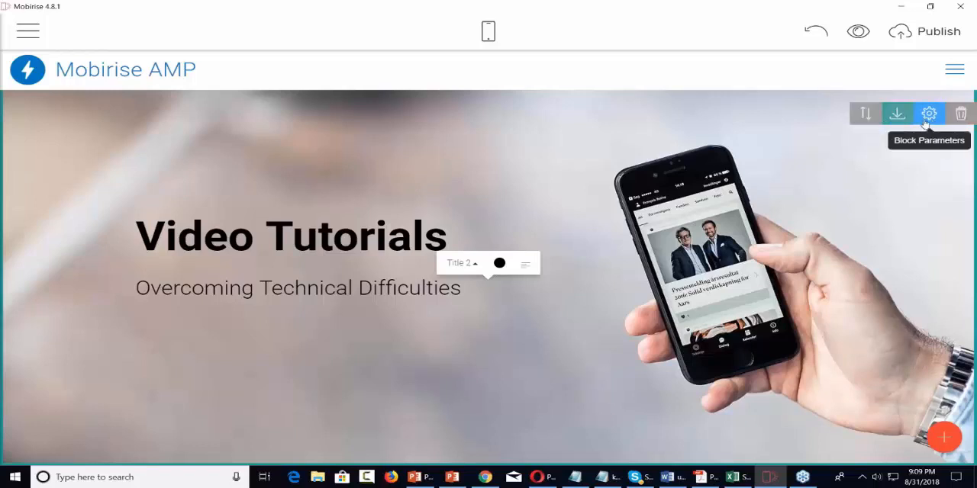
left_click(929, 115)
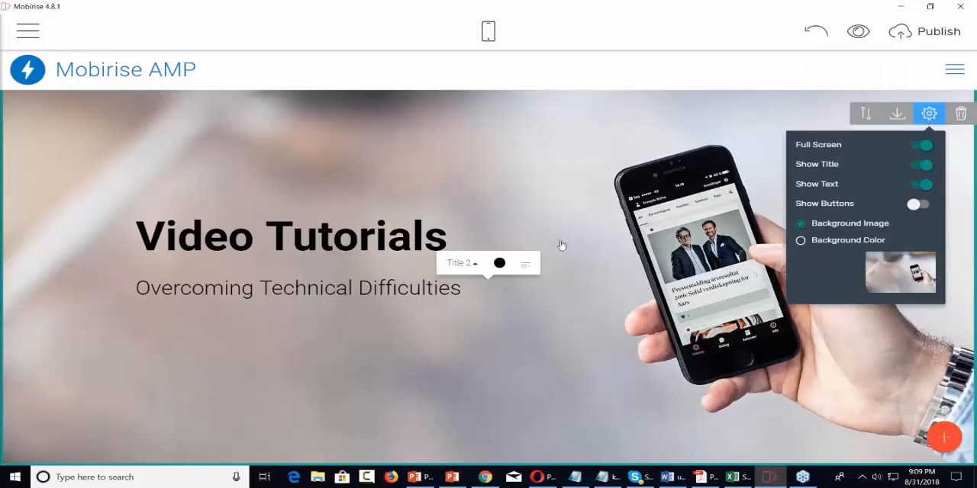
left_click(802, 243)
left_click(802, 242)
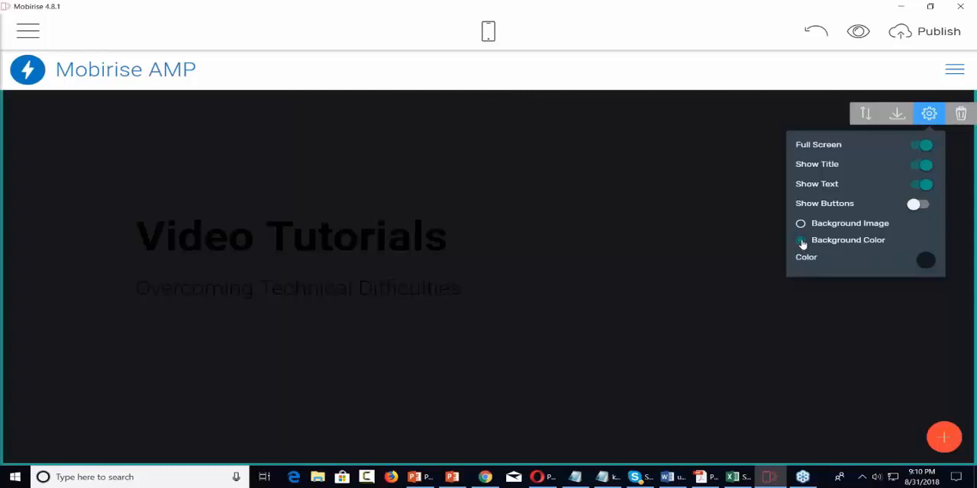
left_click(801, 225)
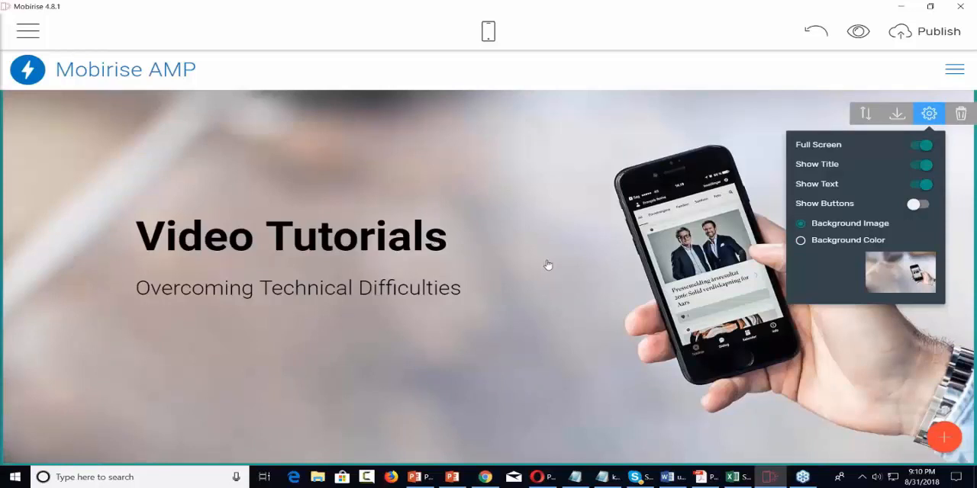
left_click(923, 205)
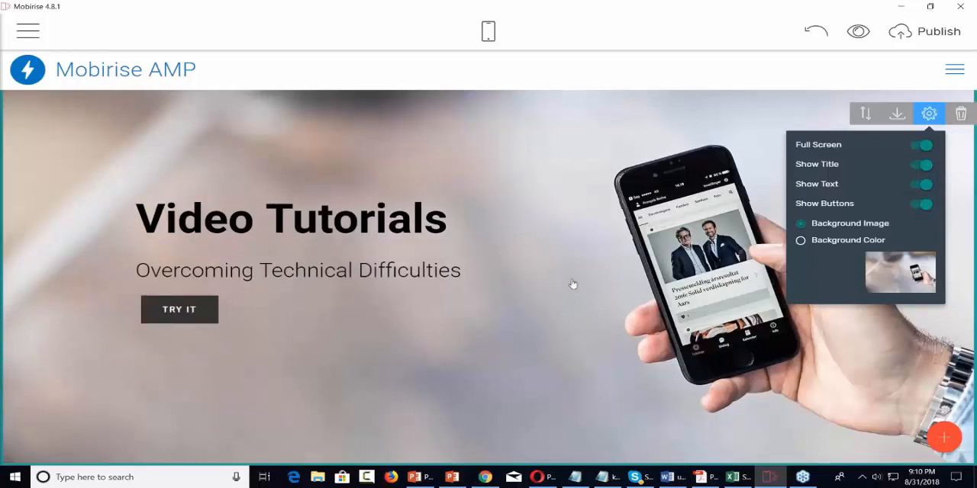
Step: Replace the header block's button label with "Check Out Our Videos"
double_click(198, 311)
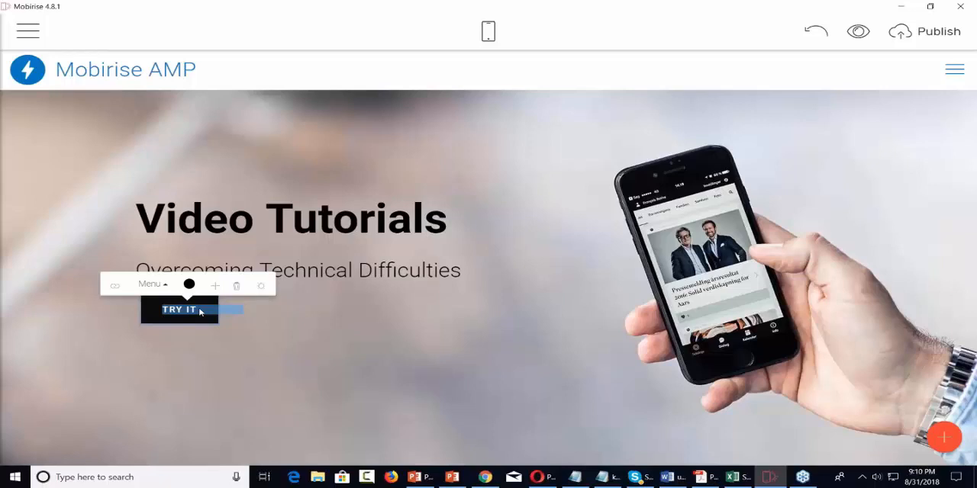
type("Ch")
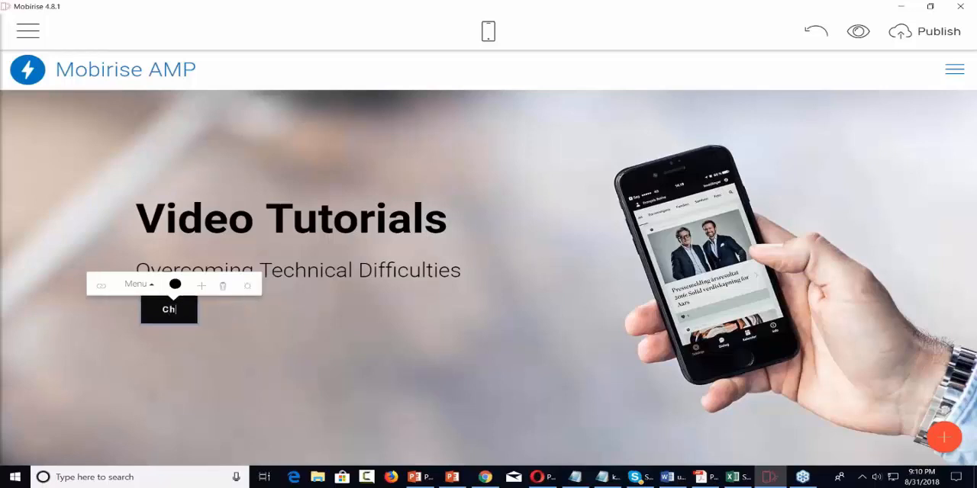
type("eck Out ")
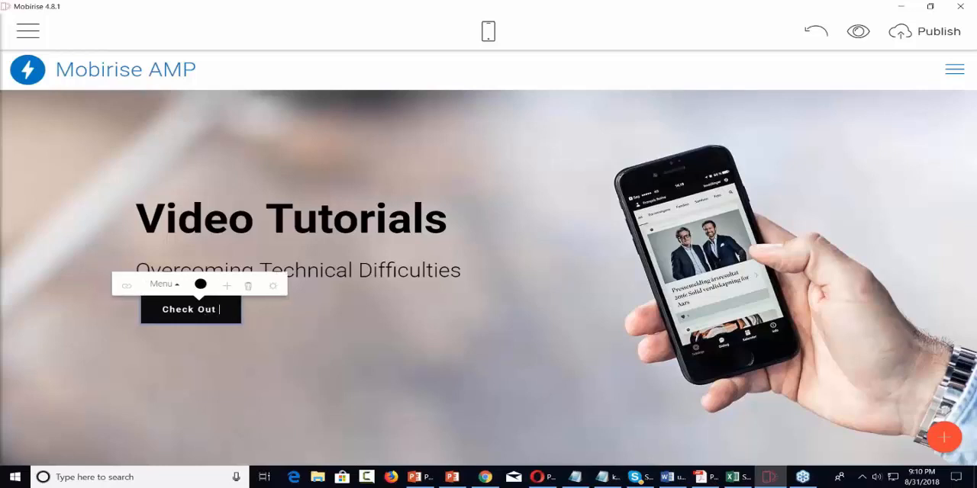
type("a")
key("BackSpace")
type("Our Videos")
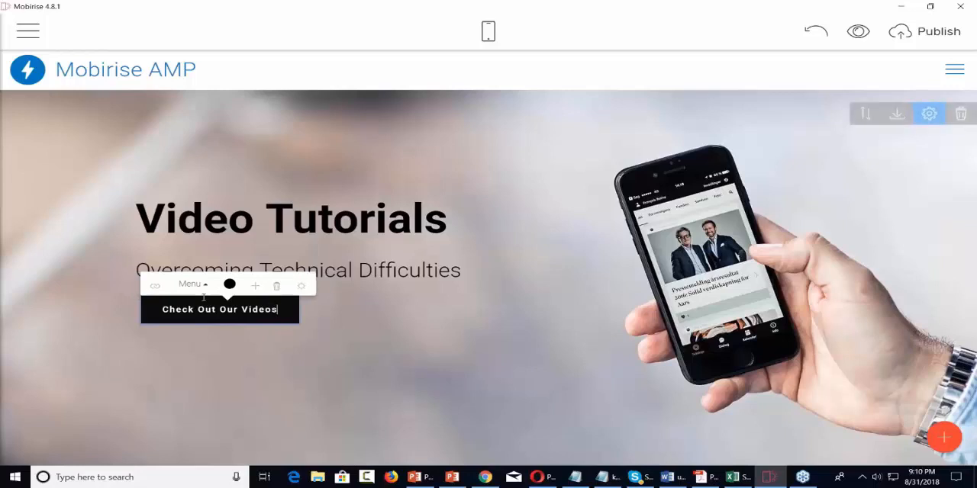
left_click(156, 286)
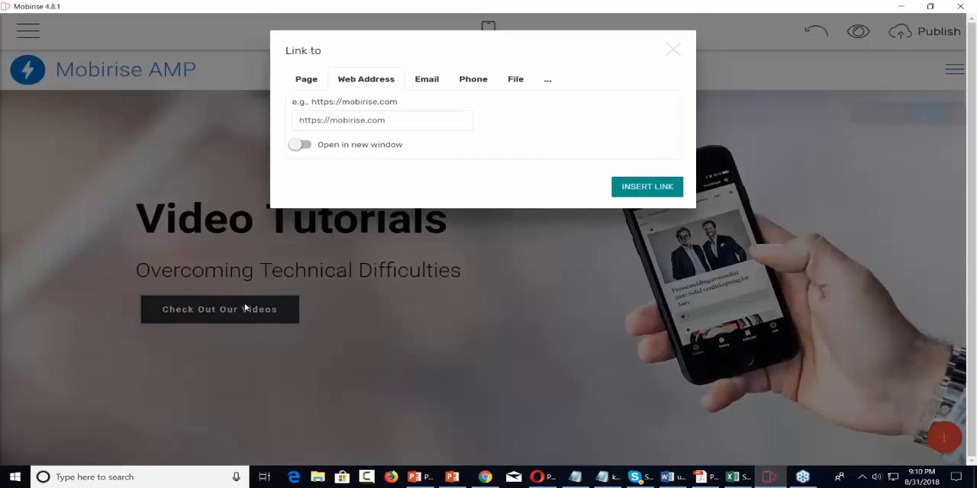
left_click(307, 81)
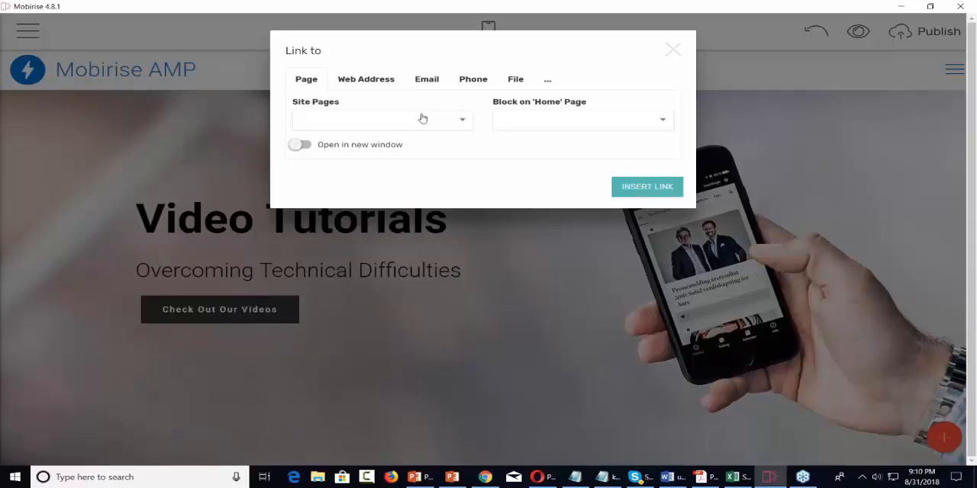
left_click(464, 121)
left_click(464, 120)
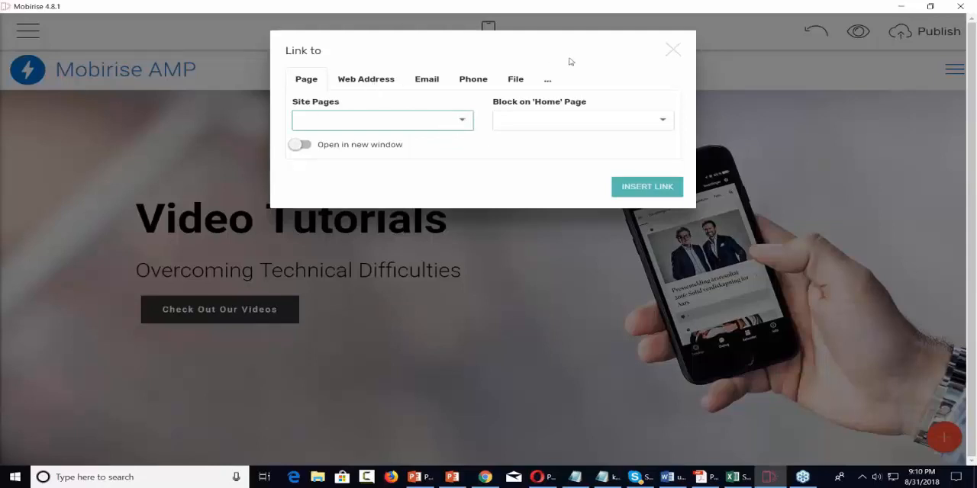
left_click(672, 51)
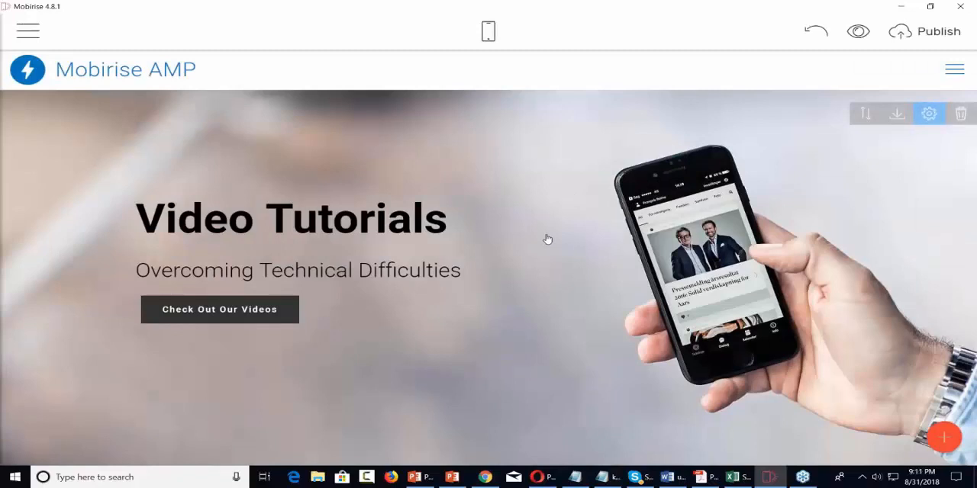
Step: Add the "Article Title with Background Image" block below the header block
left_click(944, 438)
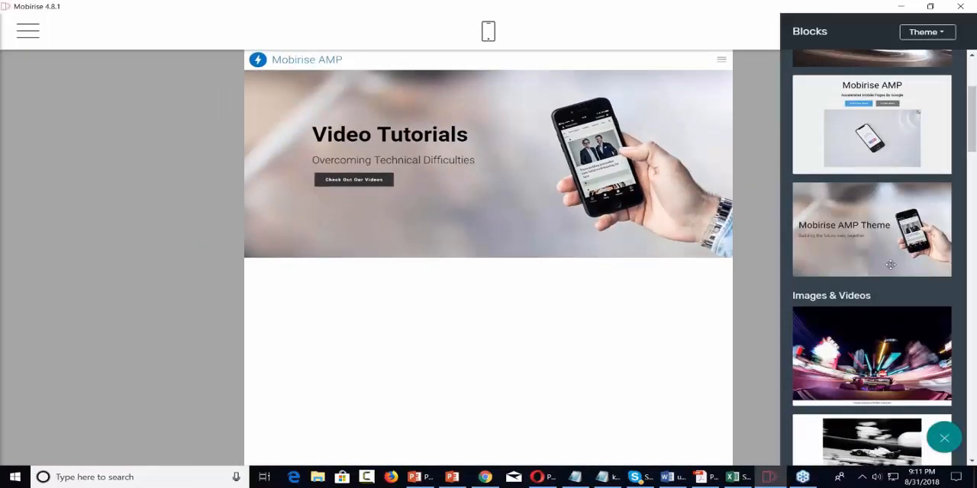
scroll(890, 265, "down", 5)
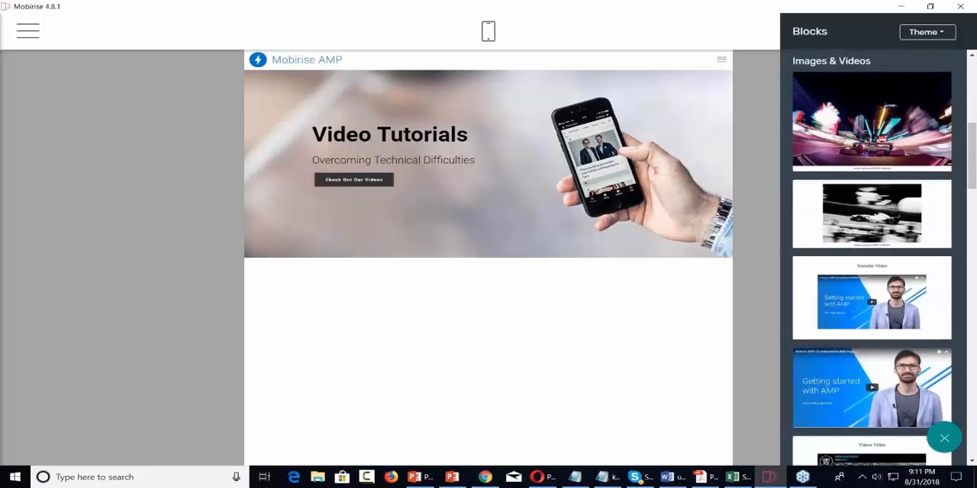
scroll(871, 258, "down", 6)
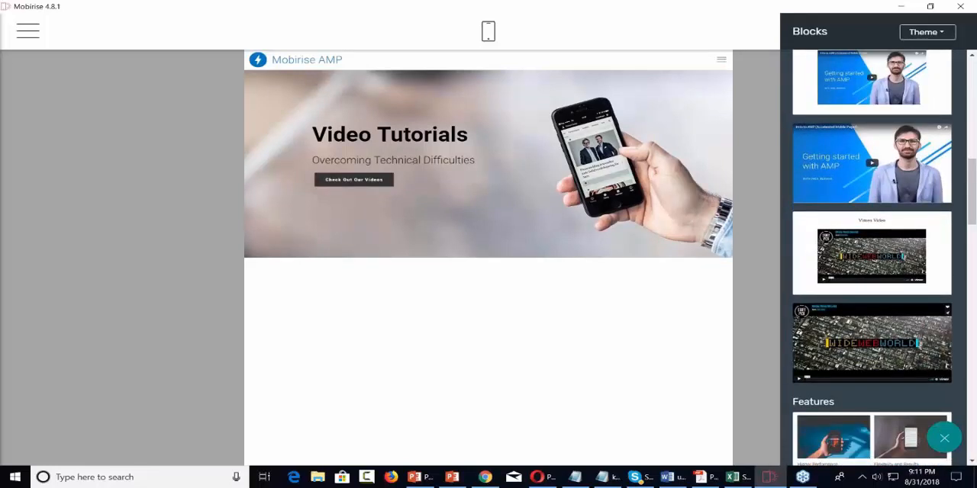
scroll(871, 258, "down", 5)
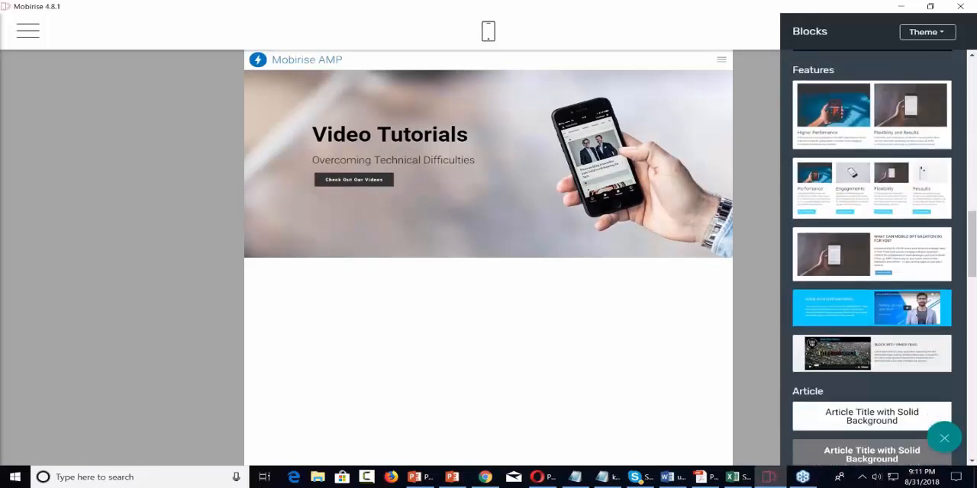
scroll(871, 257, "down", 4)
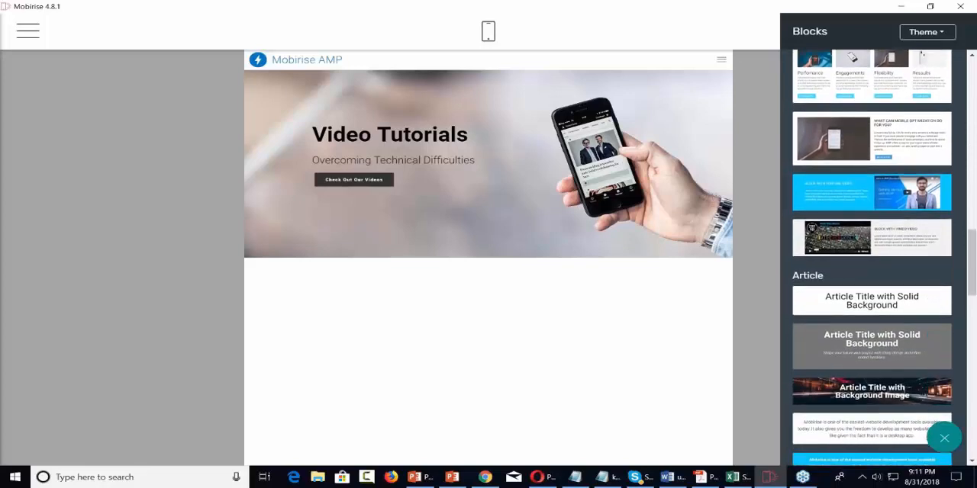
scroll(871, 257, "down", 3)
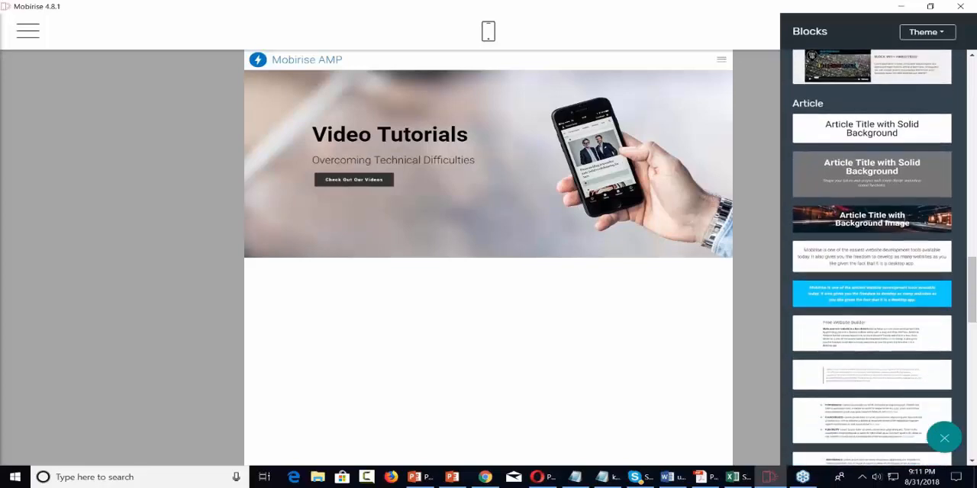
scroll(890, 266, "up", 2)
scroll(890, 266, "up", 2)
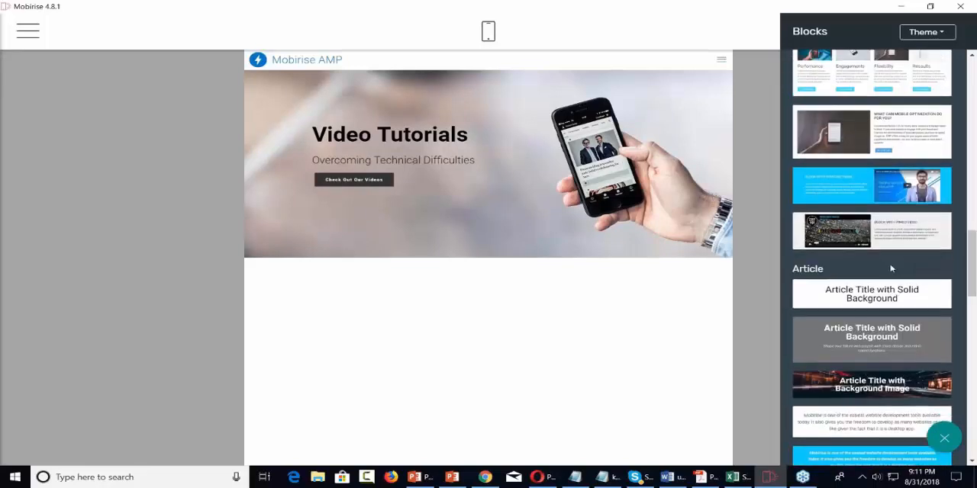
scroll(889, 267, "down", 1)
scroll(890, 266, "down", 1)
scroll(890, 260, "down", 2)
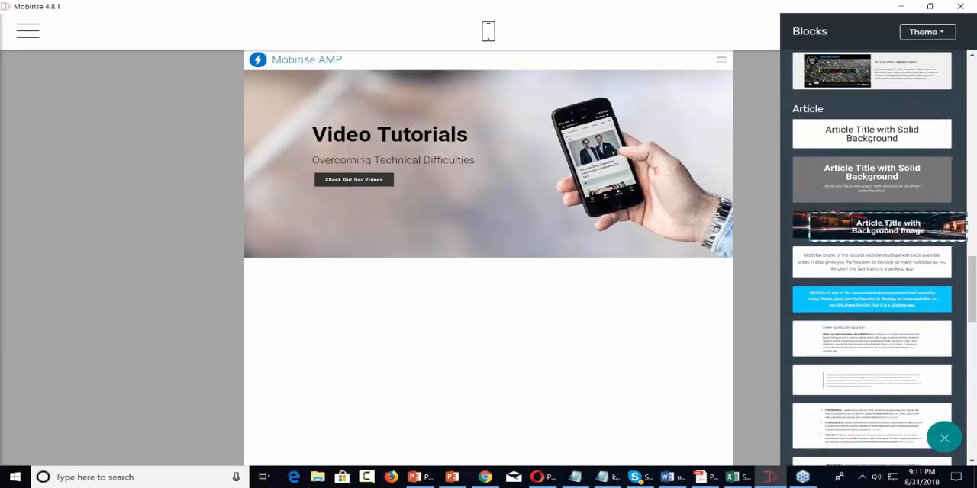
left_click_drag(886, 227, 464, 272)
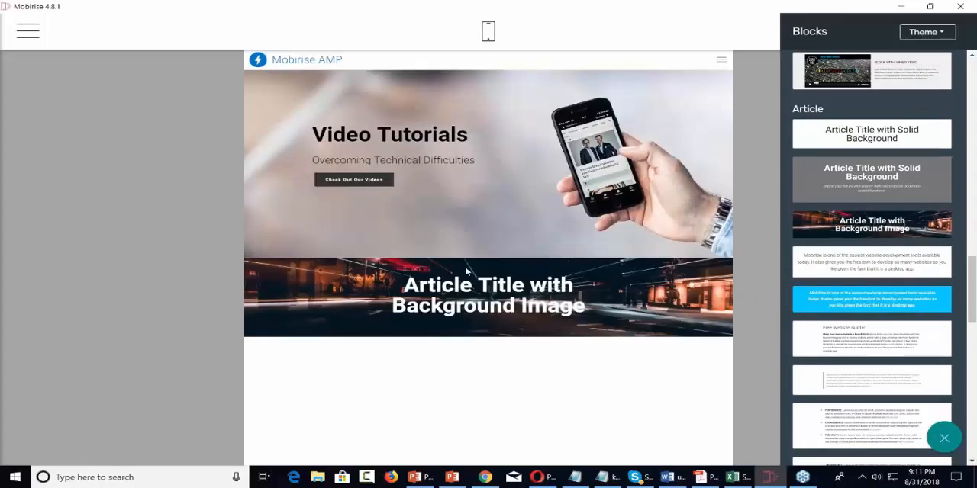
Step: Replace the article title block's text with "How To Educate Customers"
left_click(530, 293)
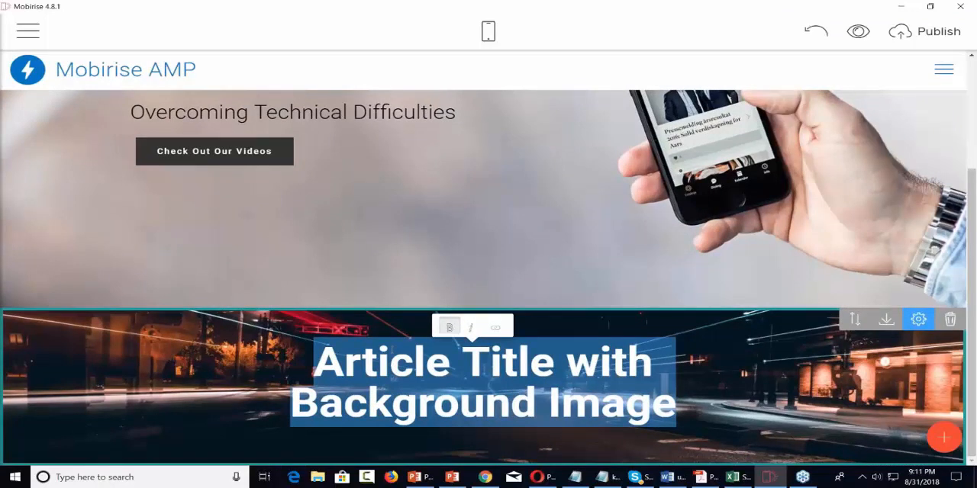
type("Hw")
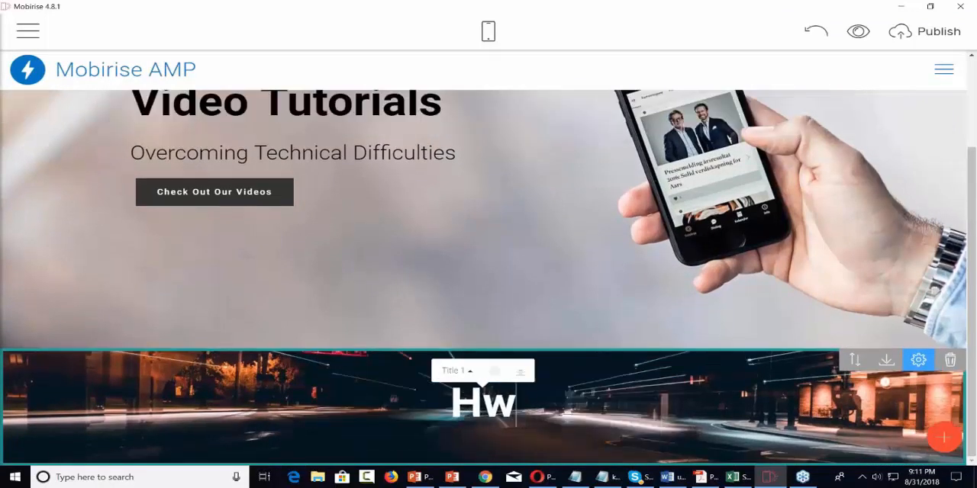
key("BackSpace")
type("ow To Edu")
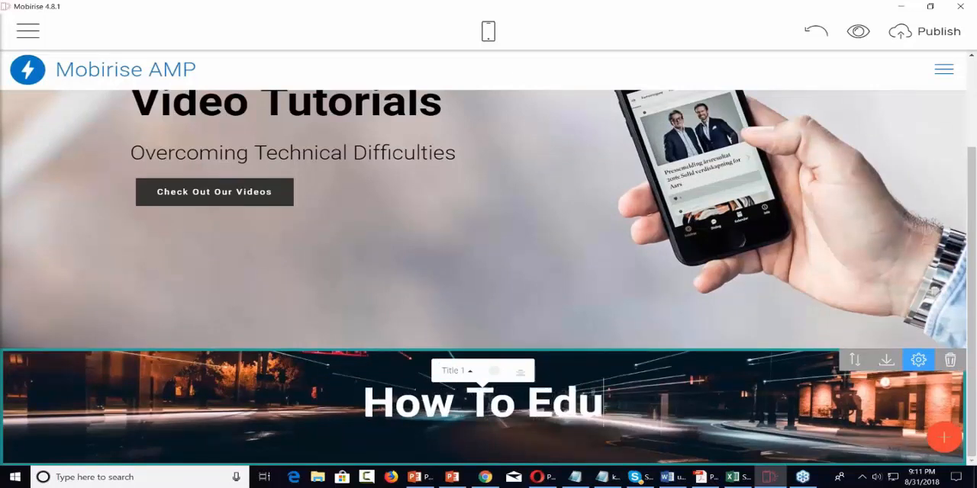
type("cate Cuts")
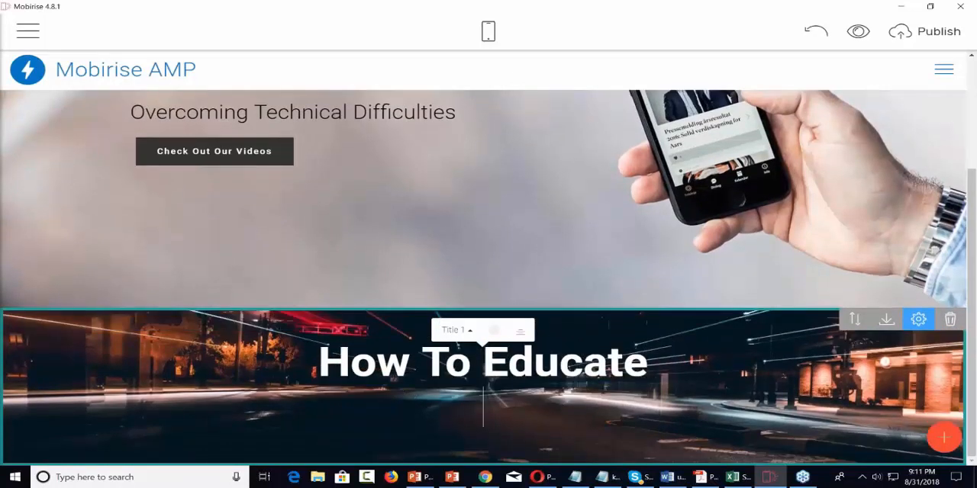
key("BackSpace")
key("BackSpace")
type("stomers")
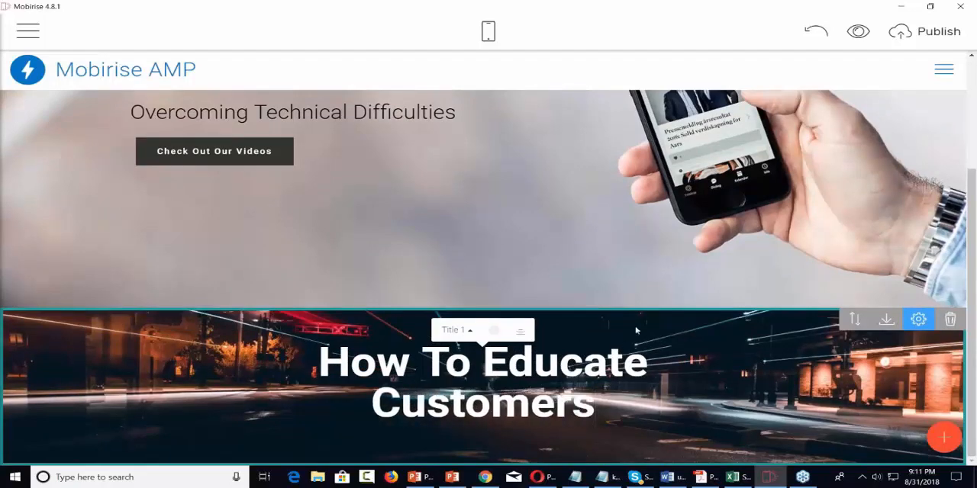
Step: Add the article block with the circled-number list below the "How To Educate Customers" title block
left_click(944, 437)
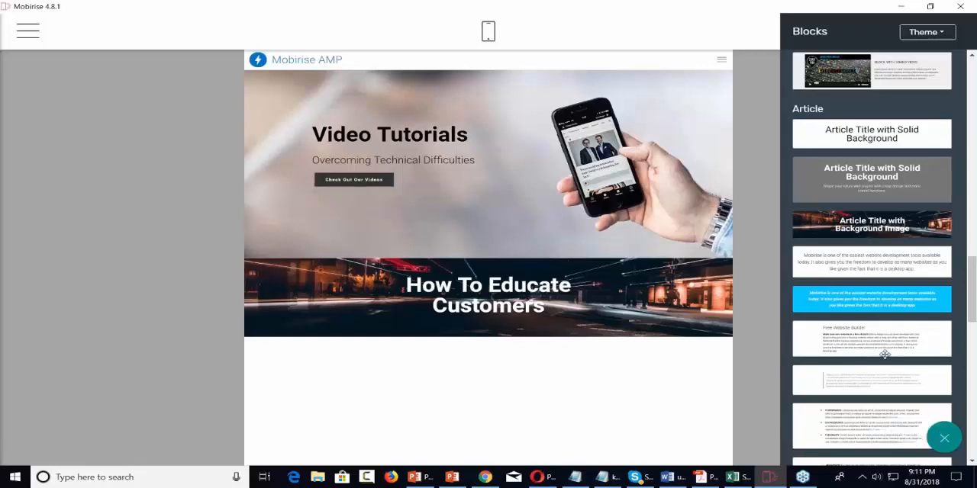
scroll(883, 354, "down", 5)
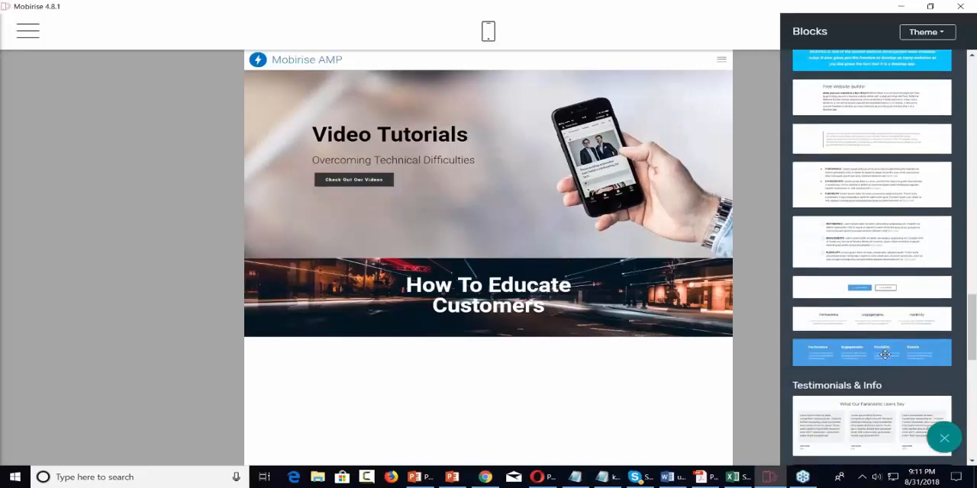
scroll(884, 354, "down", 2)
scroll(884, 354, "up", 1)
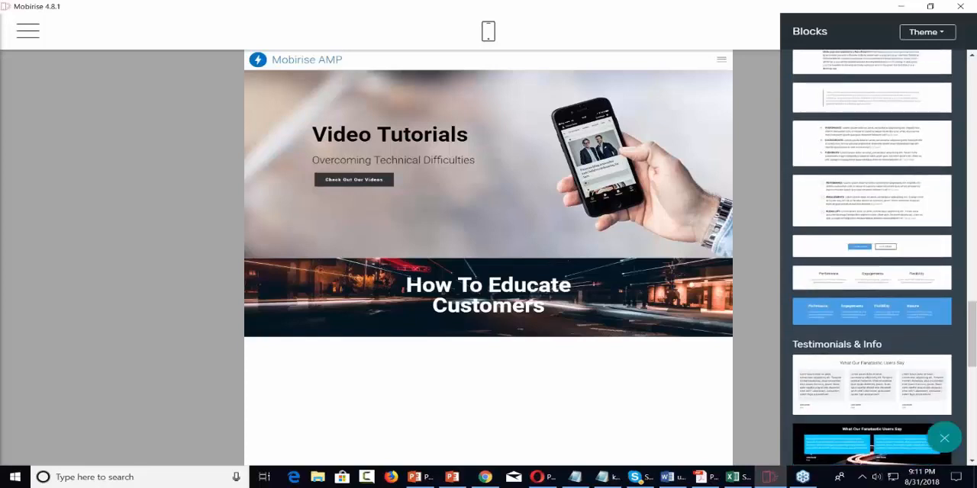
scroll(871, 258, "up", 2)
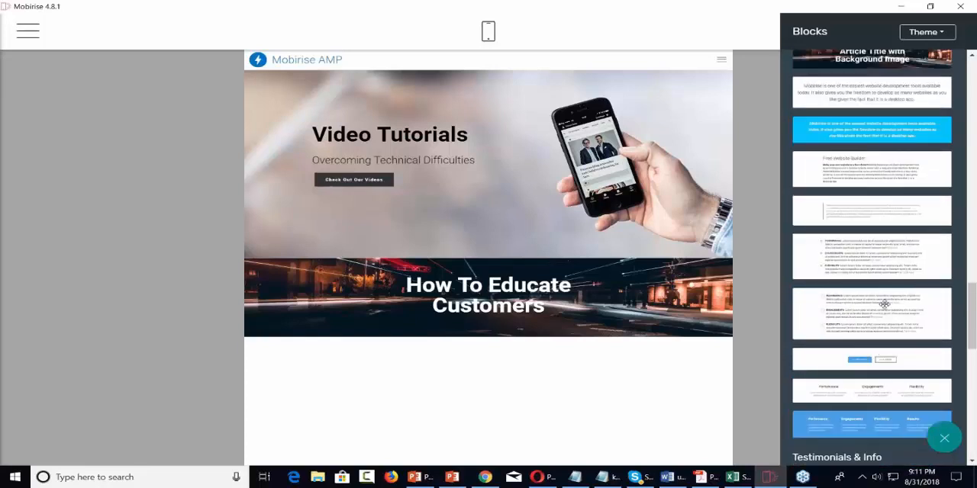
left_click_drag(884, 304, 530, 365)
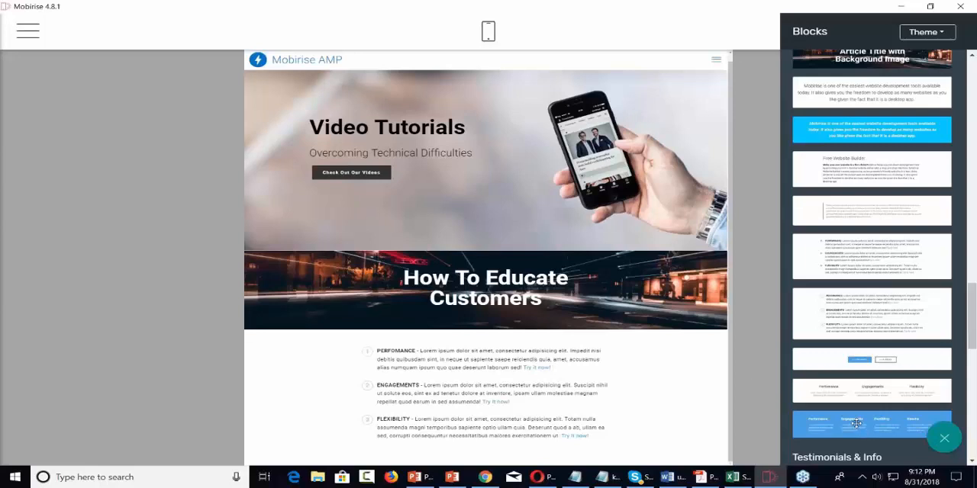
Step: Add the blue four-column article block below the numbered list and review the page layout
left_click_drag(859, 425, 544, 368)
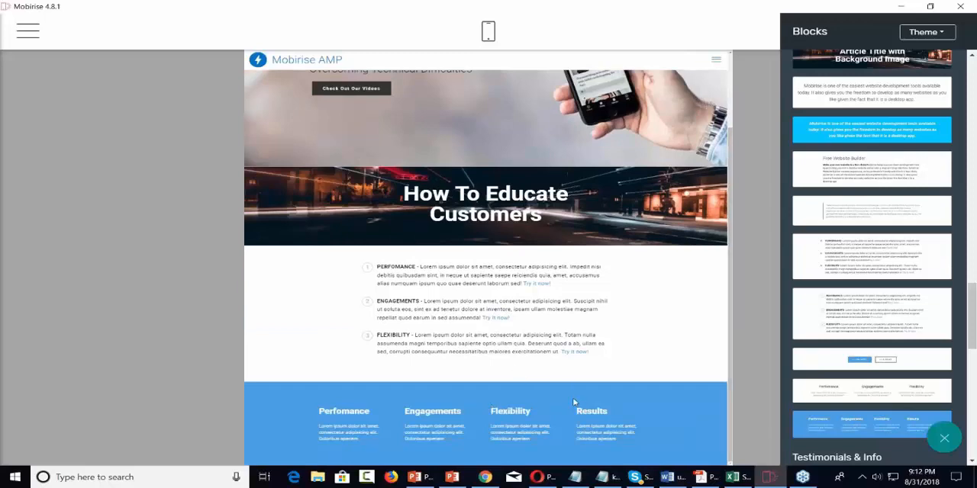
scroll(575, 402, "up", 2)
scroll(575, 402, "down", 1)
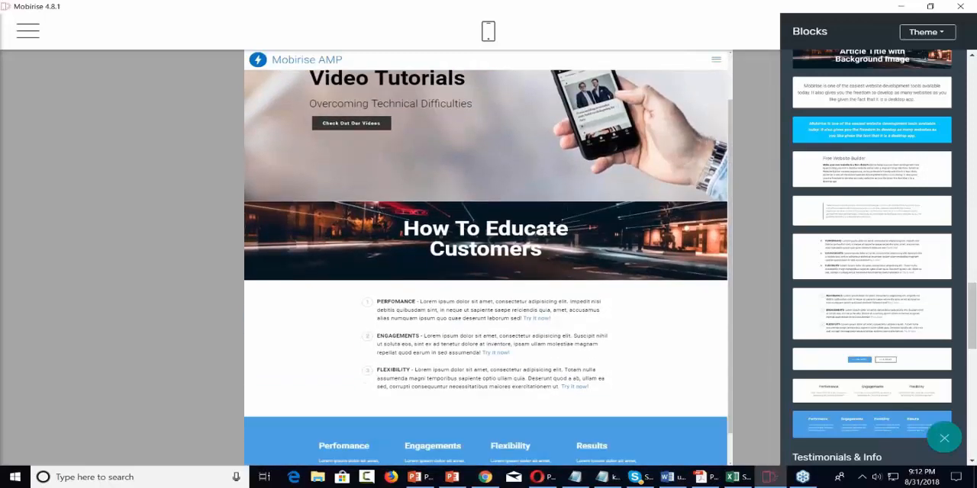
scroll(577, 395, "up", 1)
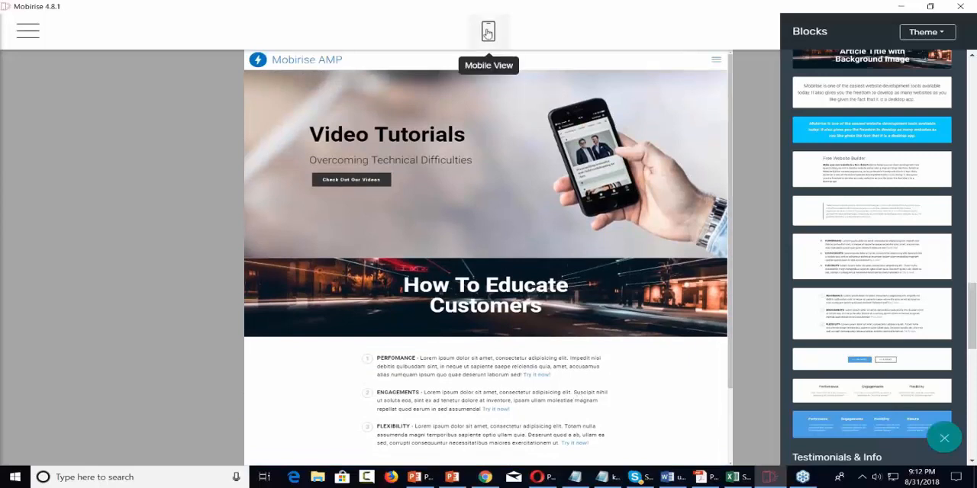
Step: Check the page's blocks in mobile view from header to article blocks, and return to desktop view
left_click(487, 32)
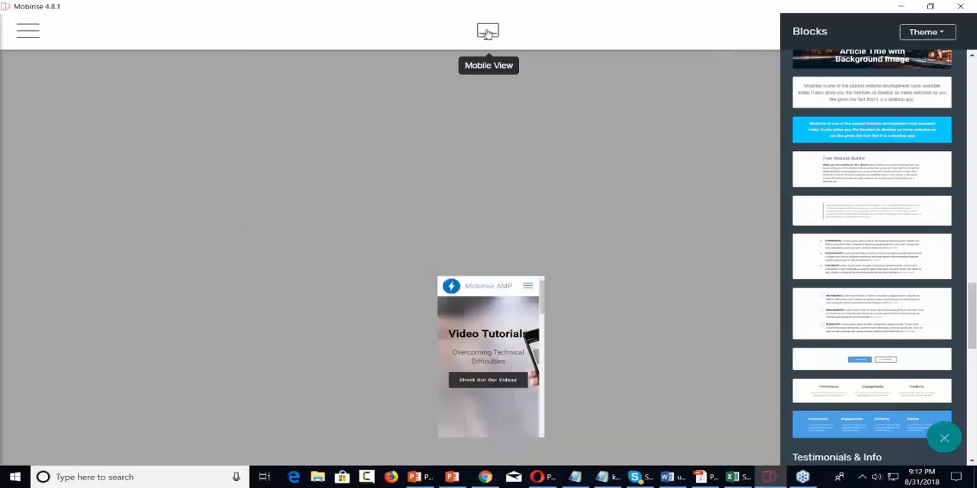
scroll(542, 131, "down", 1)
scroll(541, 131, "down", 10)
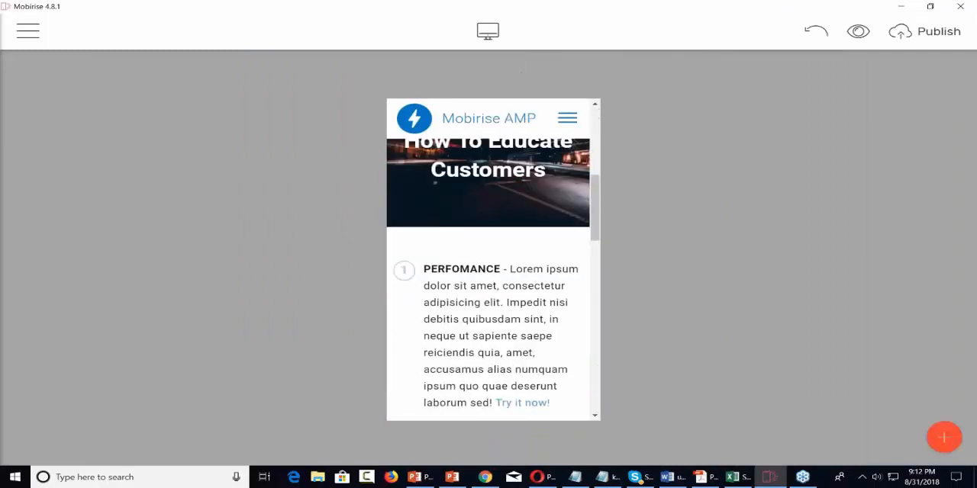
scroll(492, 259, "down", 5)
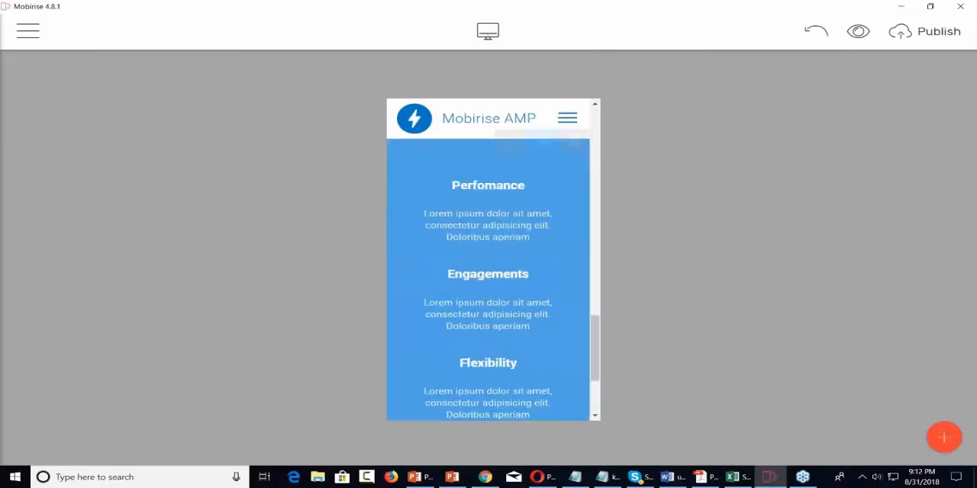
scroll(493, 259, "up", 7)
scroll(541, 163, "up", 8)
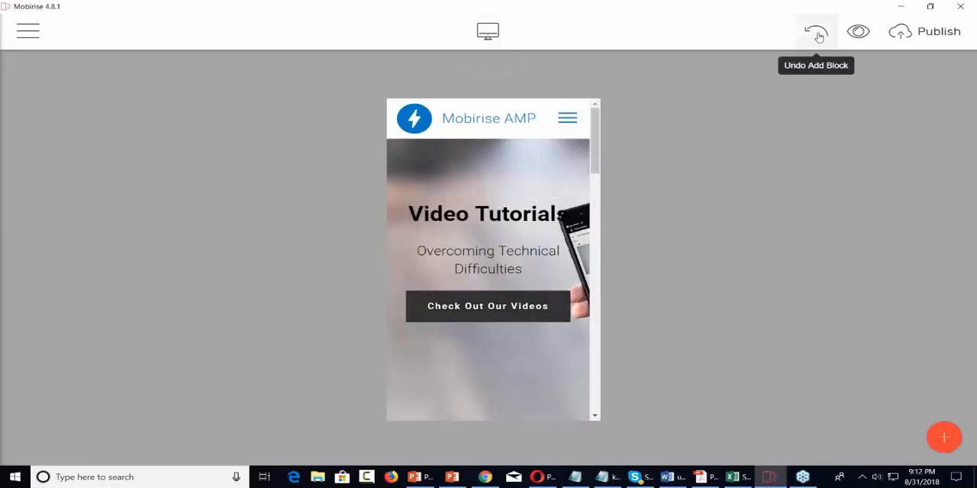
left_click(486, 30)
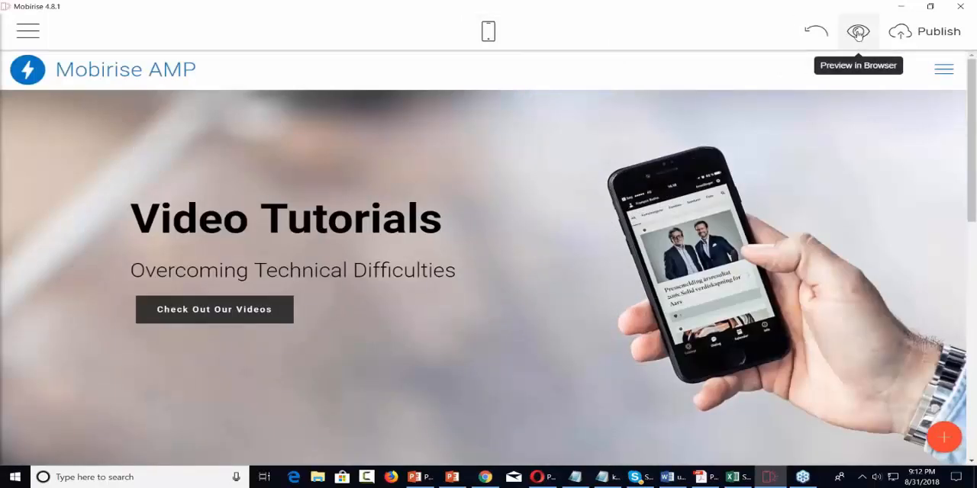
Step: Preview the Home page in the browser, look over its header, and close the preview
left_click(858, 33)
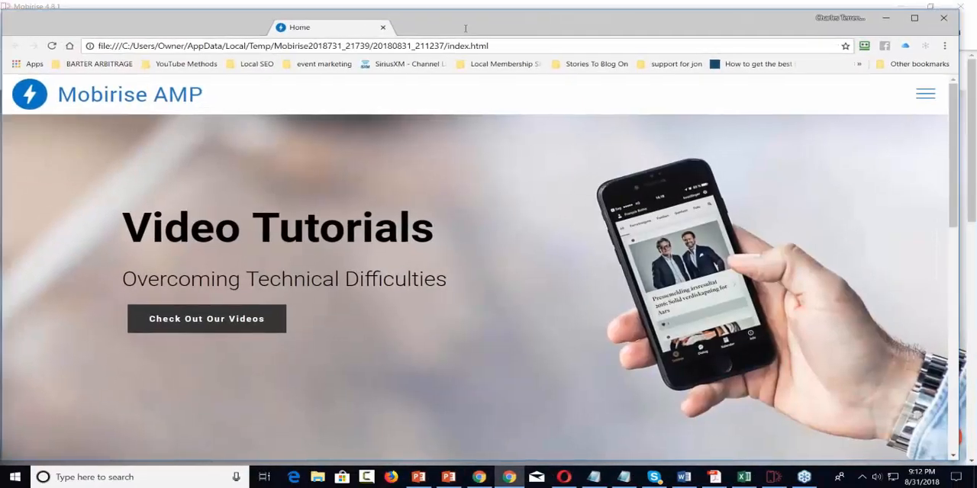
scroll(536, 131, "down", 10)
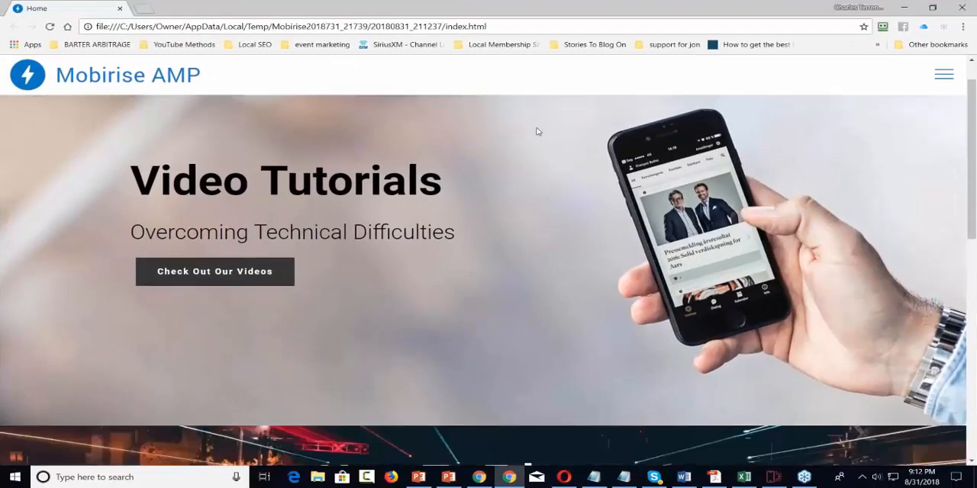
scroll(536, 131, "up", 10)
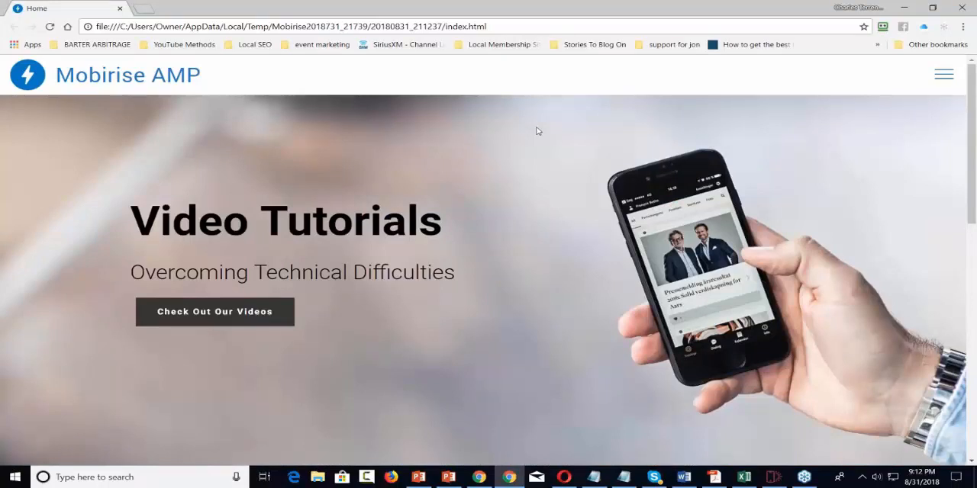
left_click(961, 7)
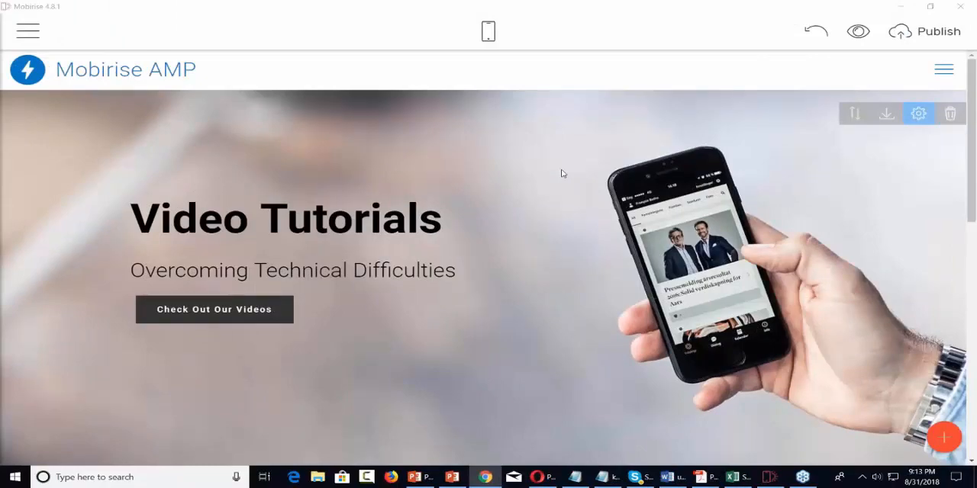
Step: Look over the Home page's header, title and article blocks in the editor
scroll(561, 174, "down", 7)
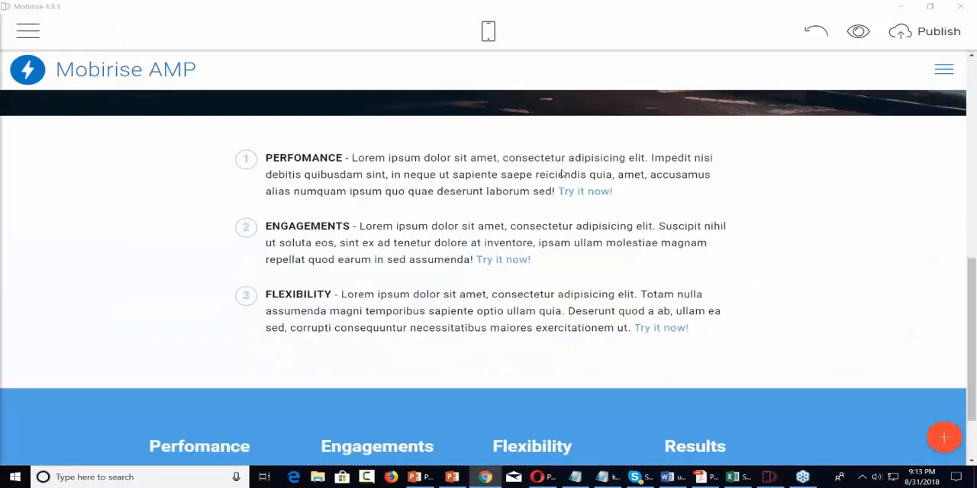
scroll(561, 174, "up", 4)
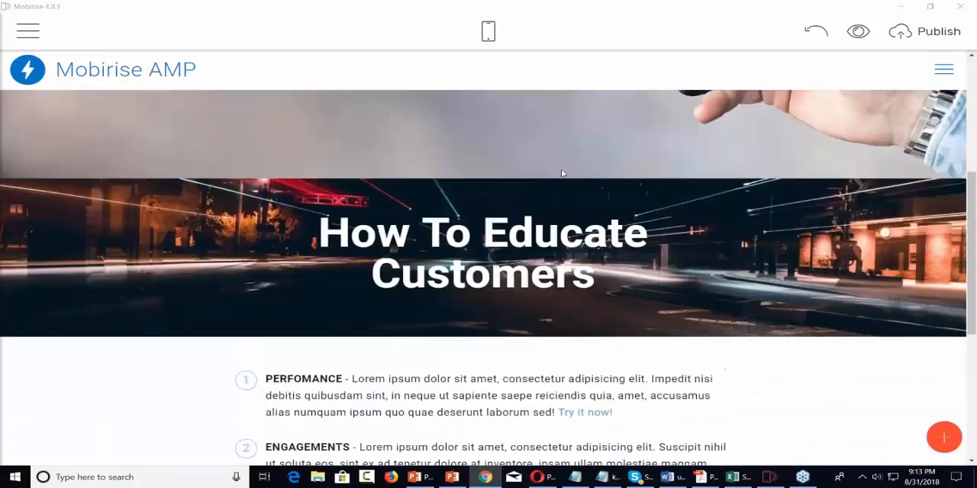
scroll(561, 174, "up", 5)
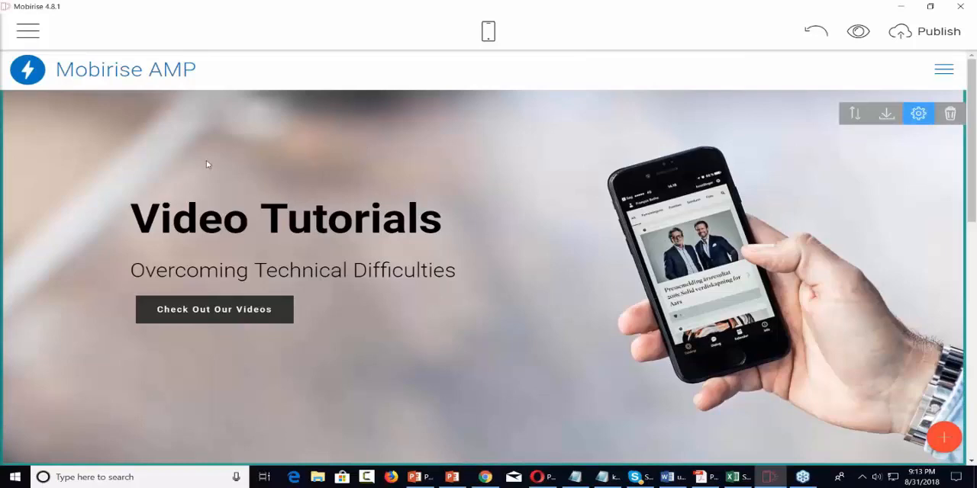
scroll(127, 164, "down", 2)
scroll(126, 163, "up", 2)
scroll(126, 163, "down", 1)
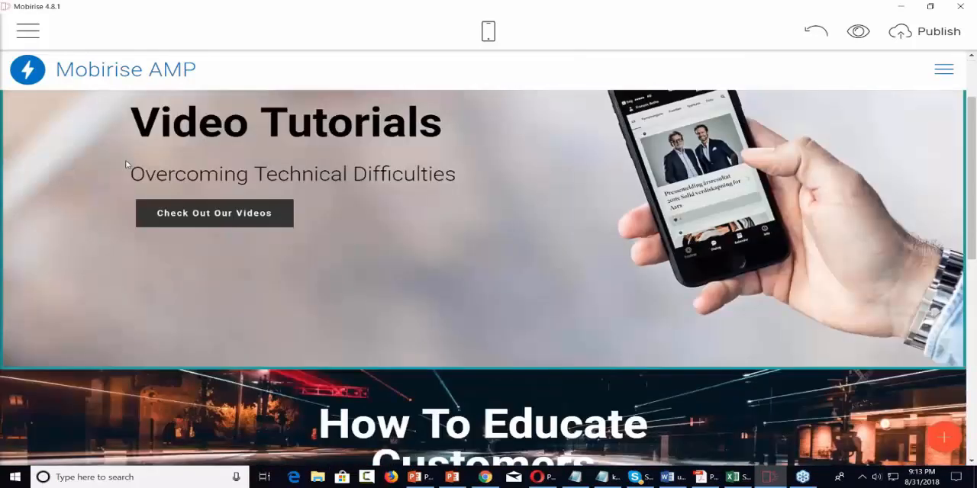
scroll(127, 163, "up", 2)
Step: Create a new page in the Handyman site named "Check Out Our Videos" and open it for editing
left_click(28, 31)
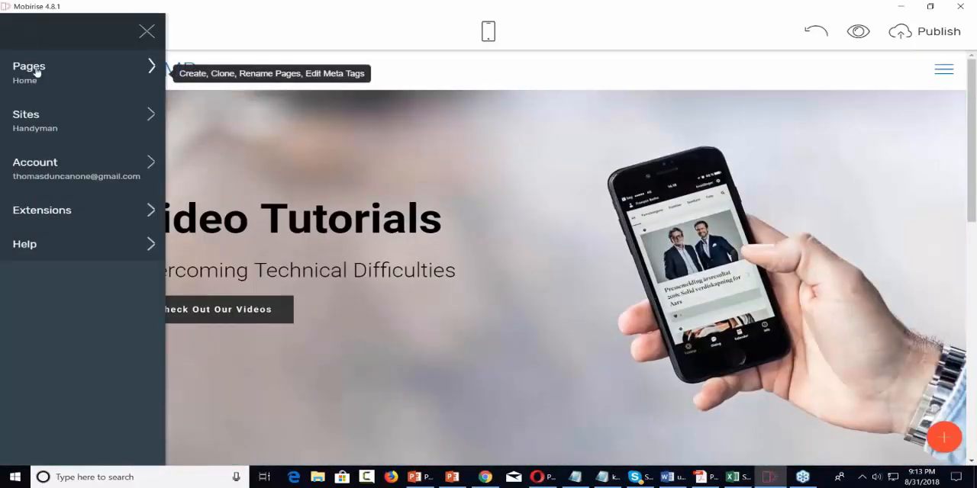
left_click(137, 75)
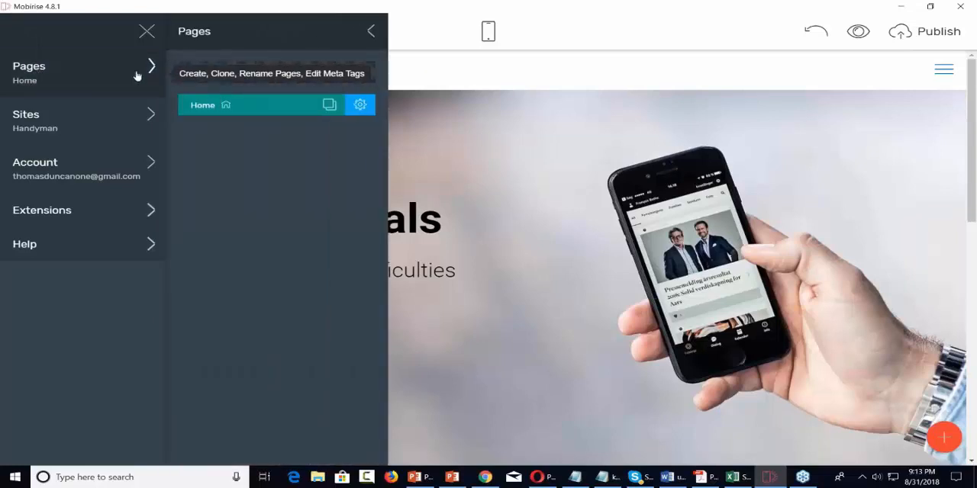
left_click(283, 72)
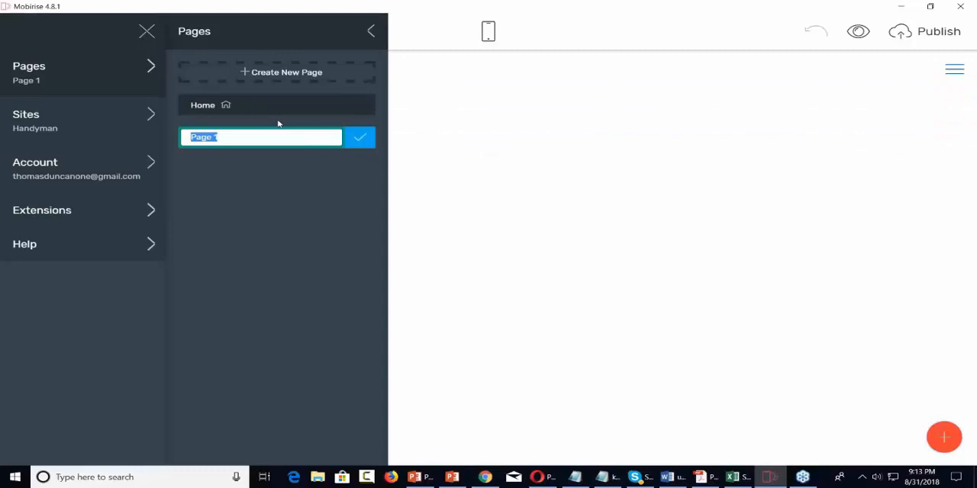
type("Check Our V")
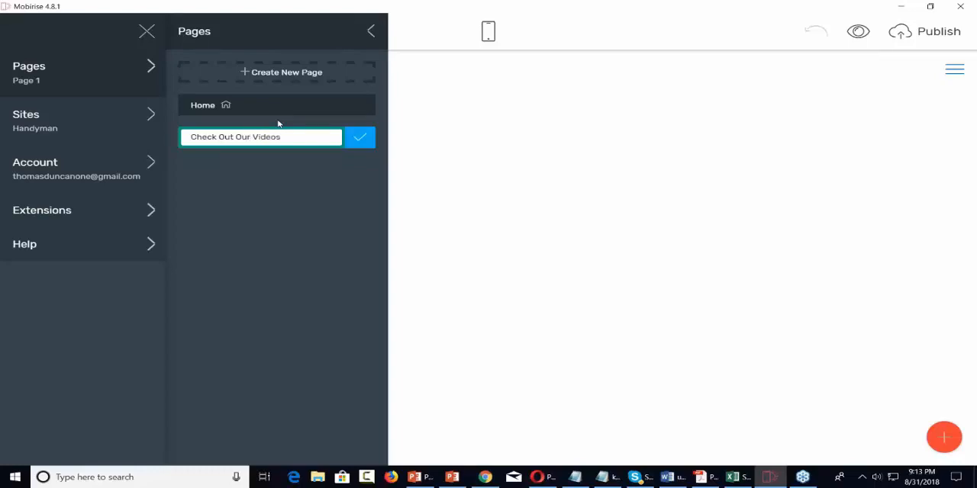
left_click(359, 136)
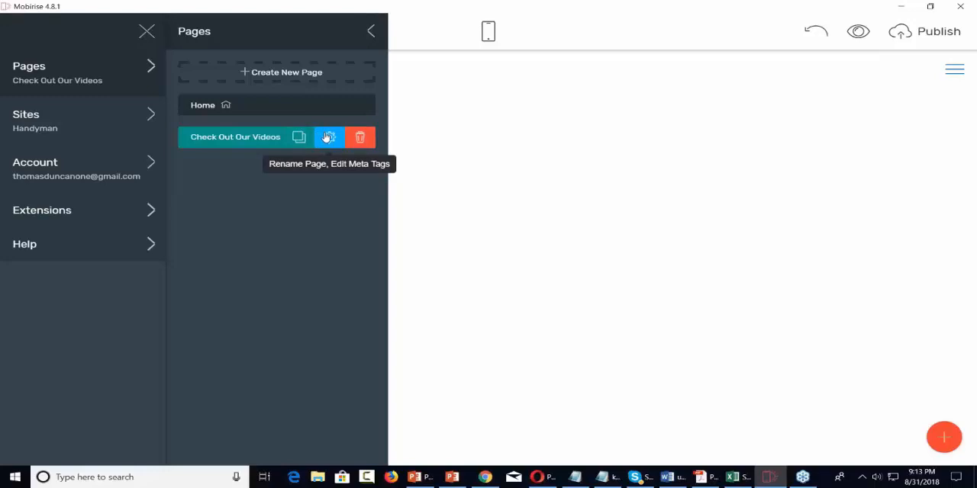
left_click(537, 201)
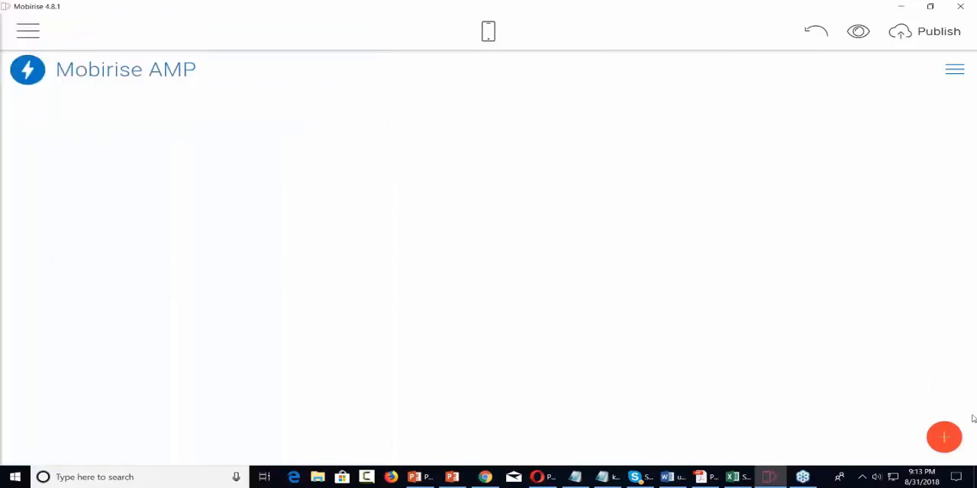
Step: Add the white three-column "What Our Fantastic Users Say" testimonials block to the new page
left_click(944, 437)
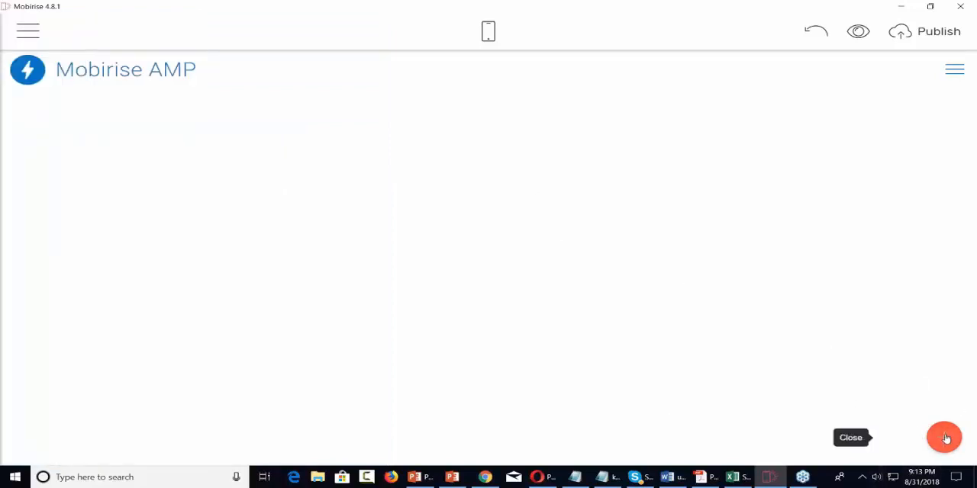
scroll(897, 310, "down", 3)
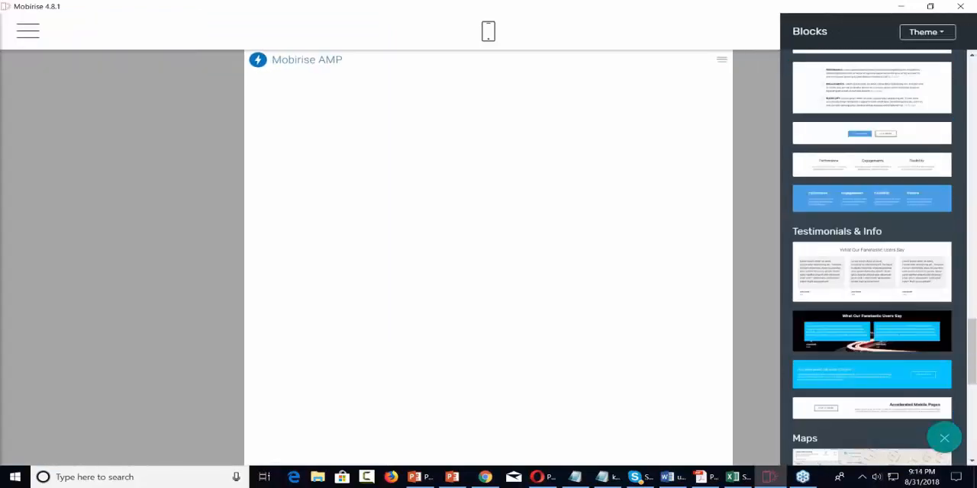
scroll(871, 252, "down", 2)
scroll(871, 252, "up", 2)
left_click_drag(885, 268, 527, 264)
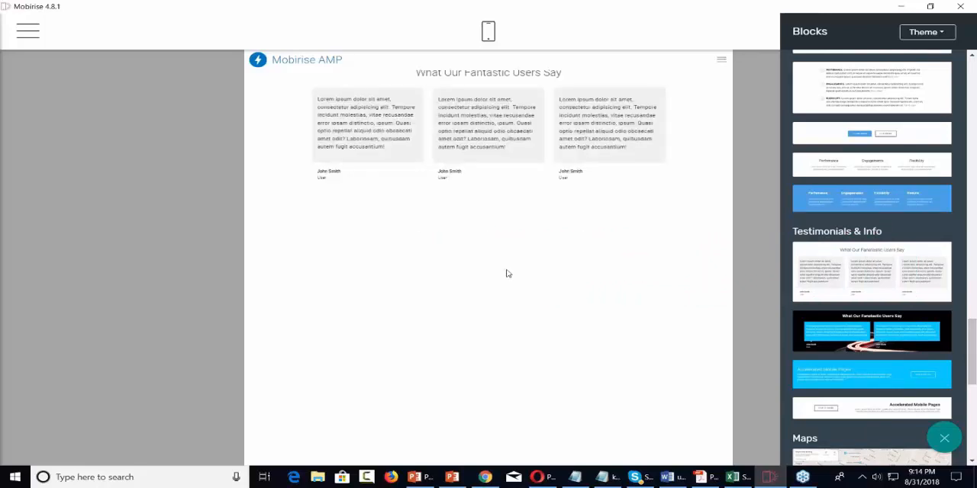
Step: Add the plain dark footer block with News, Categories and Links columns below the testimonials block
scroll(833, 331, "down", 5)
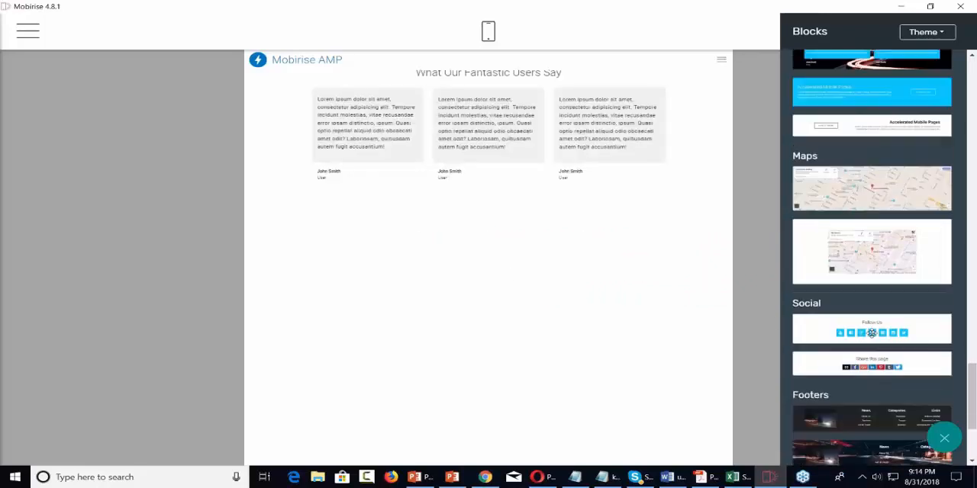
scroll(871, 320, "up", 2)
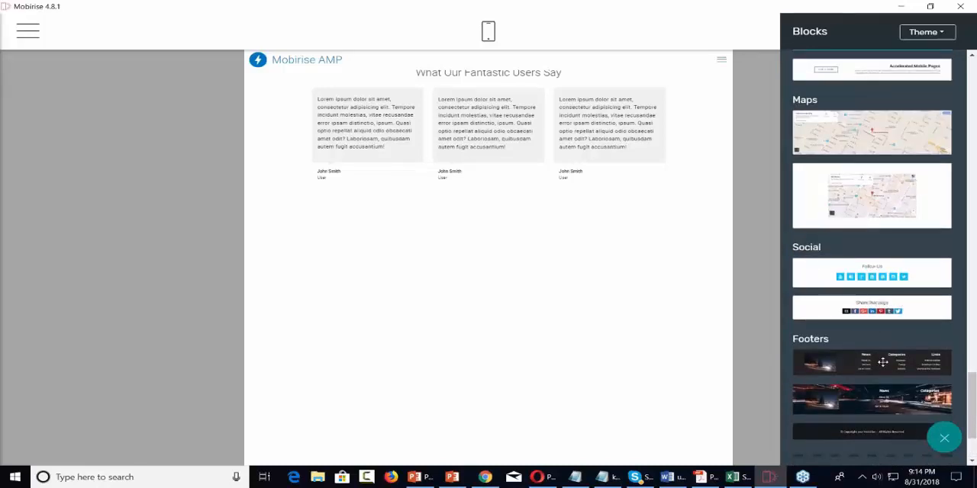
left_click_drag(879, 360, 502, 413)
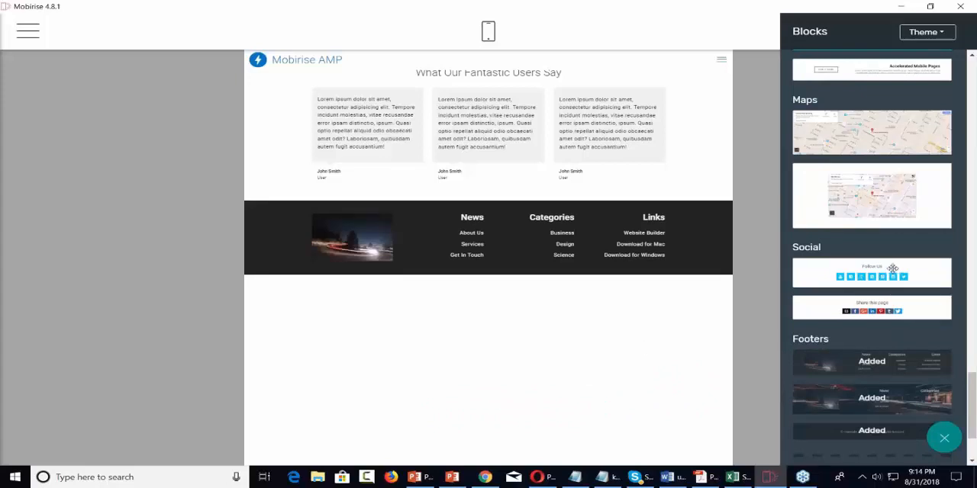
Step: Add the "Share this page" social block below the footer and close the block library
left_click_drag(889, 267, 858, 270)
left_click_drag(841, 314, 344, 315)
scroll(863, 349, "down", 3)
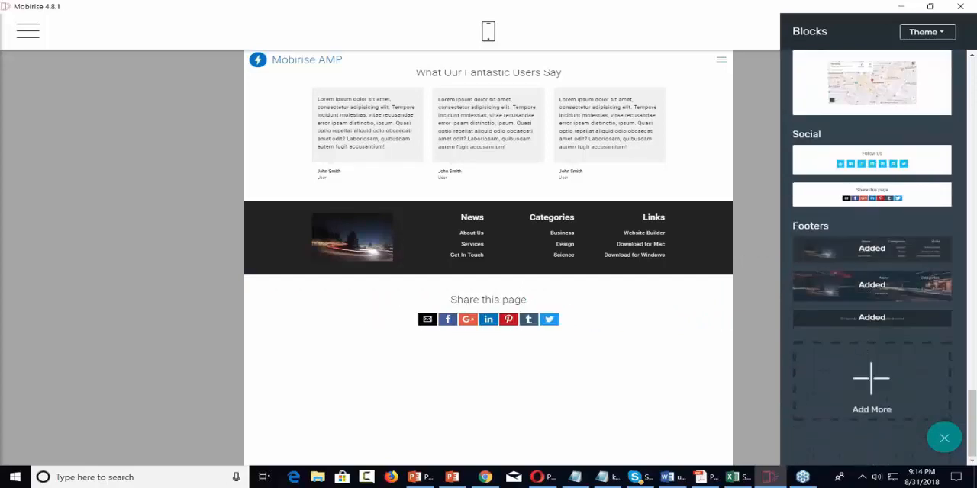
scroll(860, 346, "up", 15)
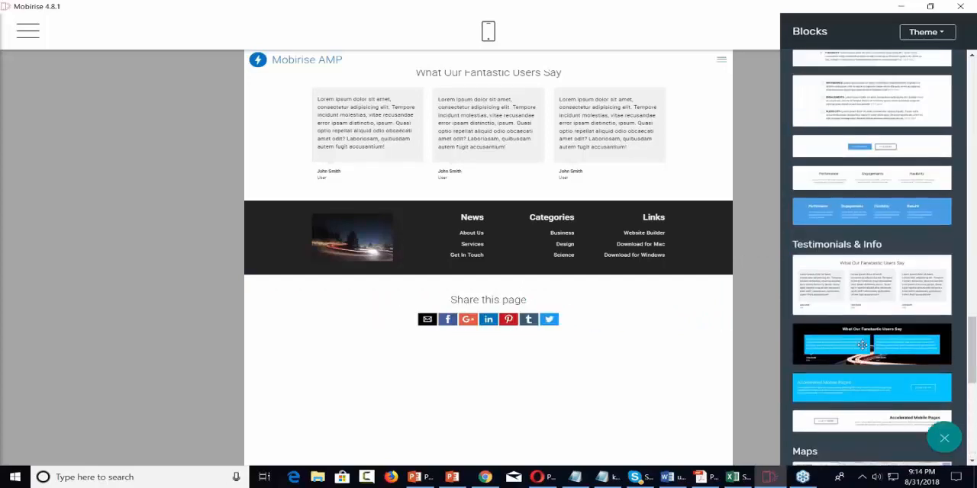
left_click(745, 329)
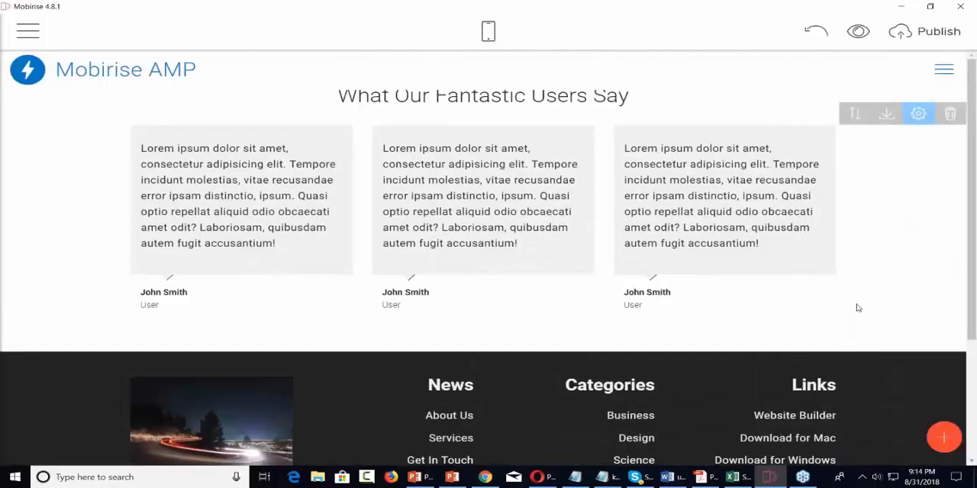
Step: Try to move the Mobirise AMP menu block down the page, below the testimonials block
left_click(855, 113)
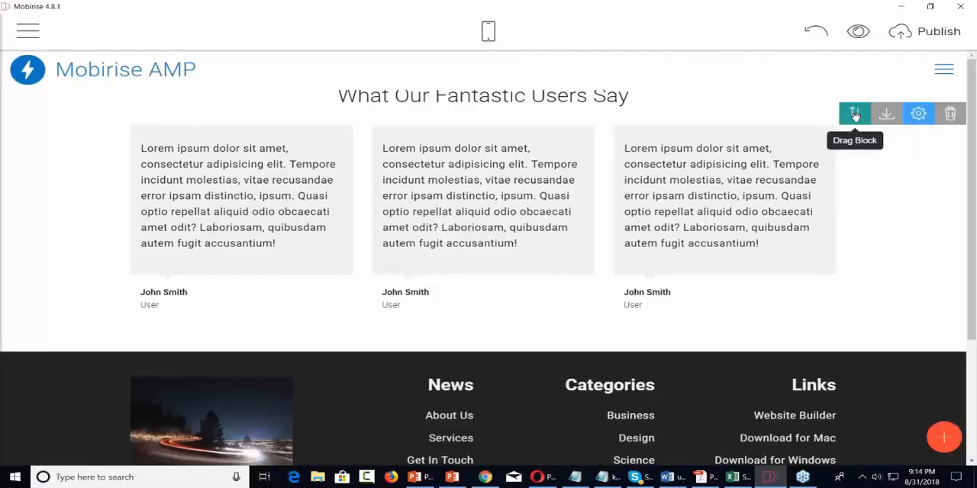
left_click(855, 113)
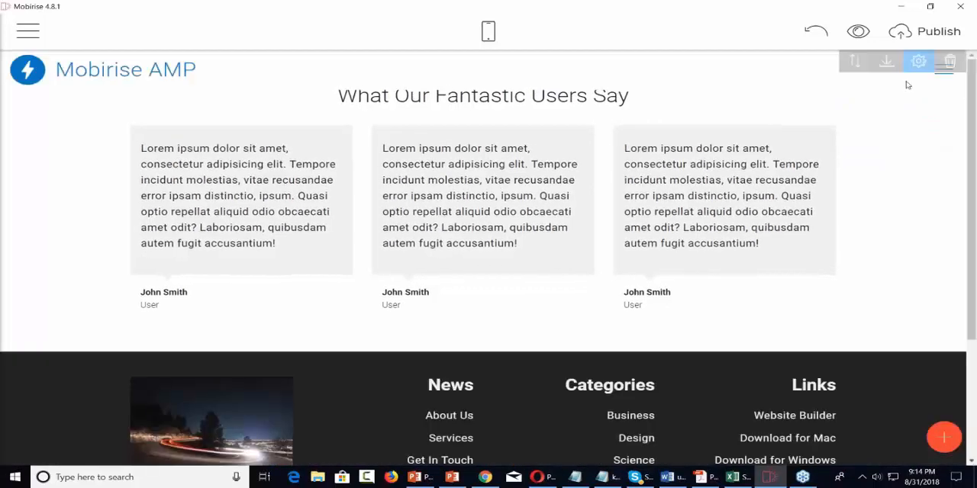
left_click_drag(855, 61, 739, 99)
left_click_drag(657, 123, 640, 183)
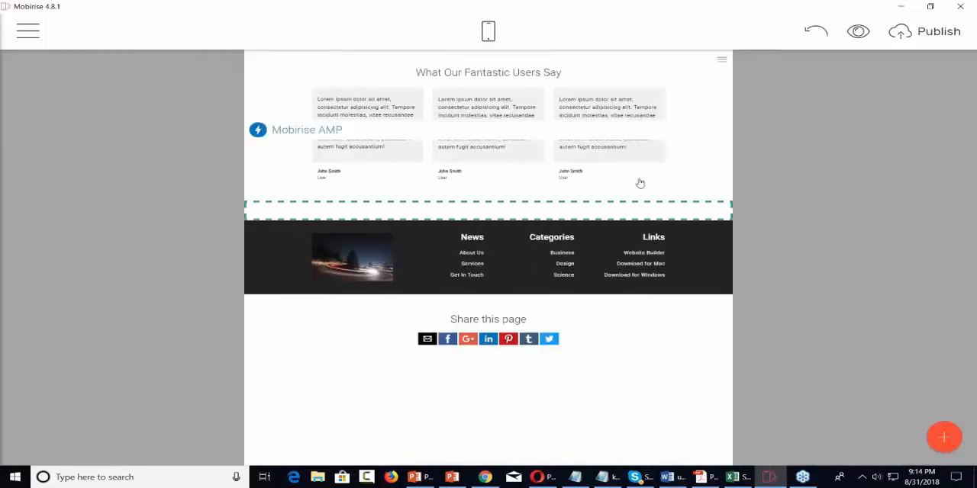
left_click_drag(630, 253, 630, 287)
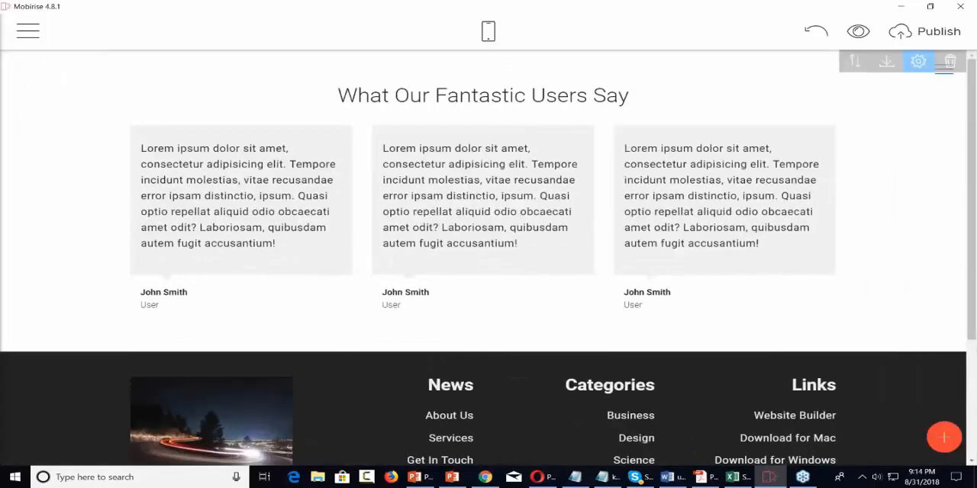
Step: Try to reposition the "Share this page" block and to move the page's topmost block further down
scroll(630, 287, "down", 3)
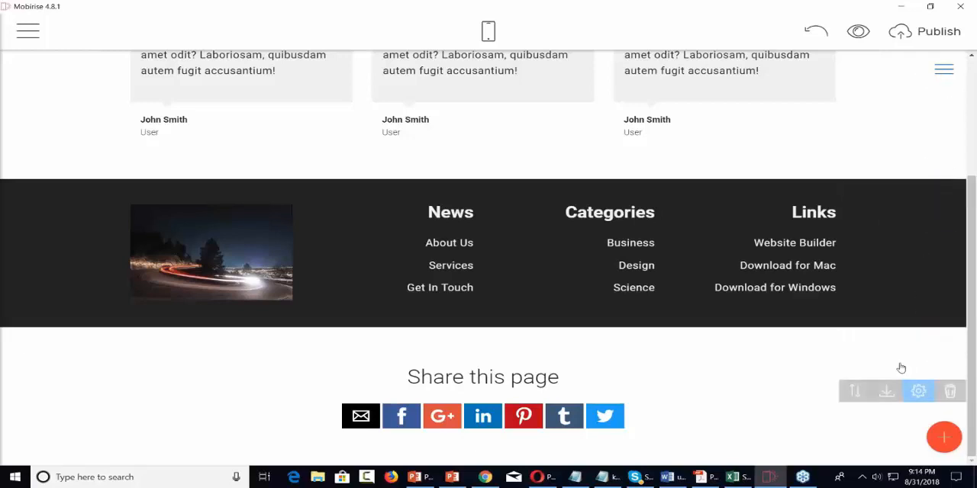
left_click(856, 390)
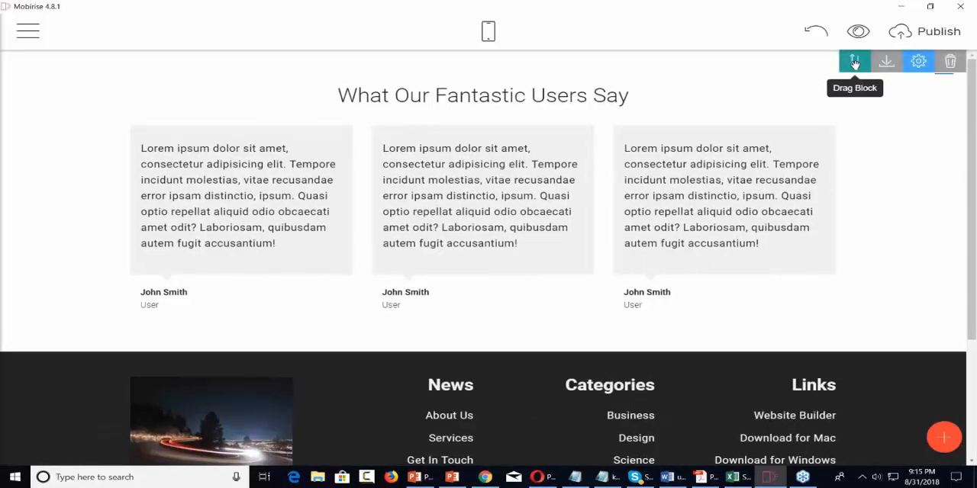
left_click_drag(854, 63, 575, 231)
right_click(575, 231)
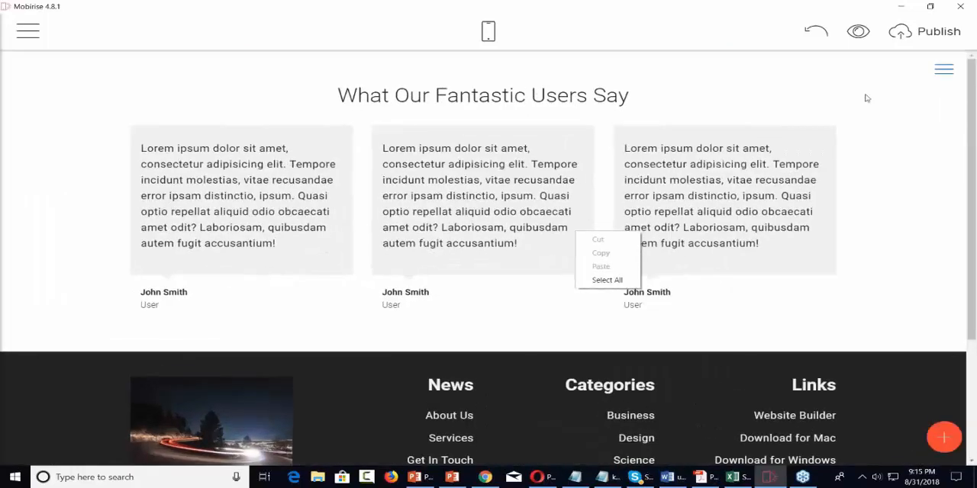
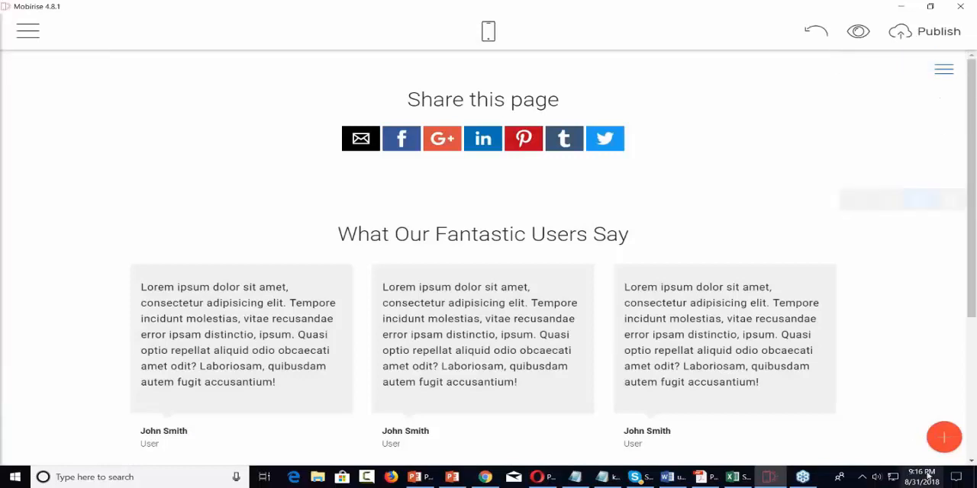
Step: Add the titled Youtube Video block above the "Share this page" block and close the block library
left_click(943, 438)
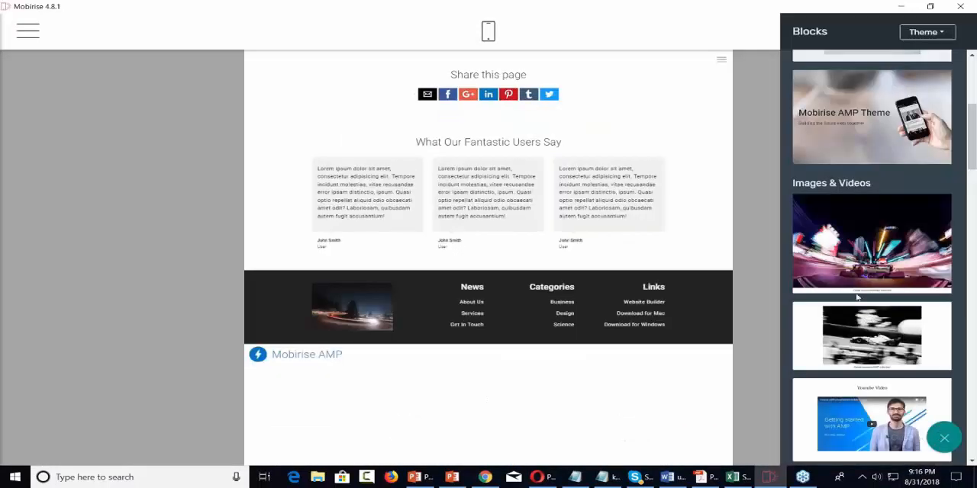
scroll(816, 222, "down", 3)
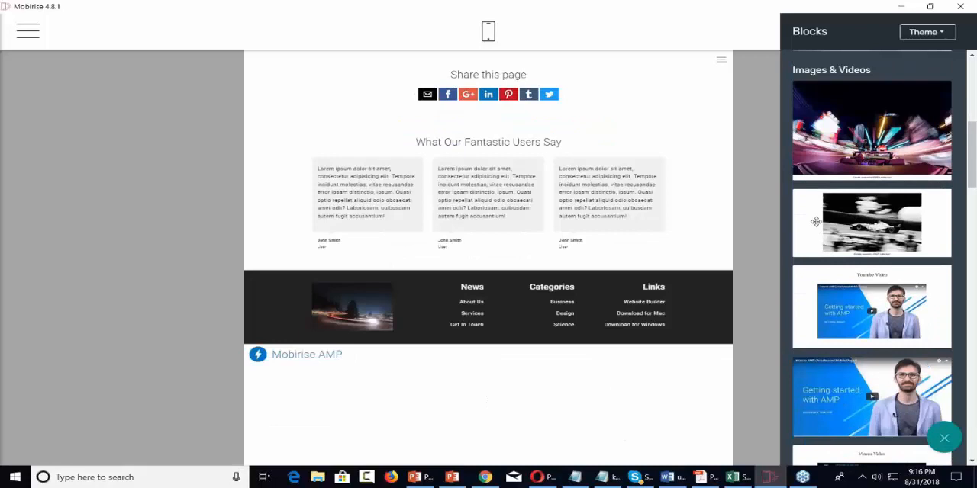
left_click_drag(833, 282, 483, 70)
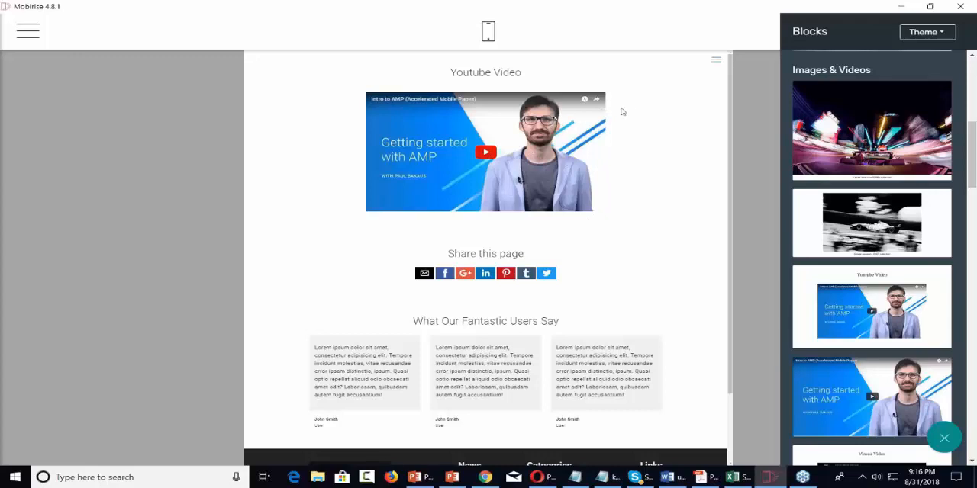
left_click(665, 108)
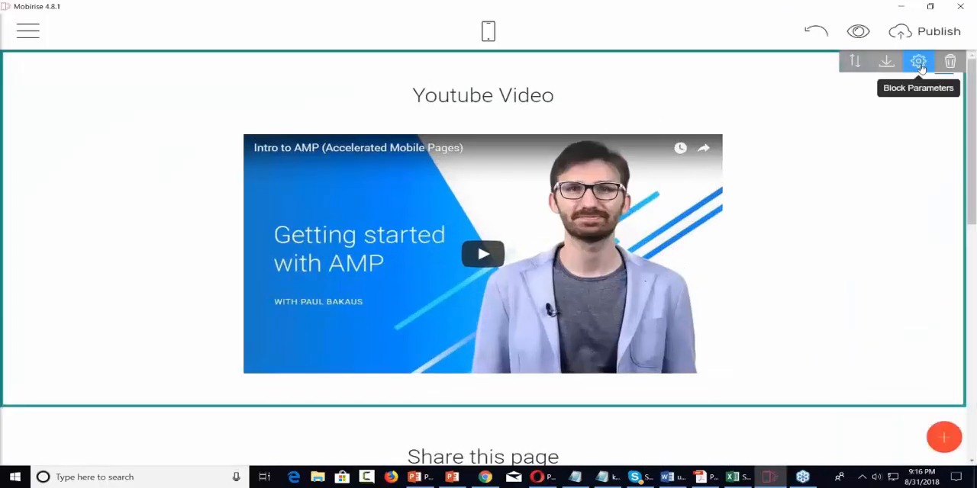
Step: Open the Youtube Video block's parameters, then switch to a Chrome incognito window and search YouTube for "internet marketing"
left_click(919, 64)
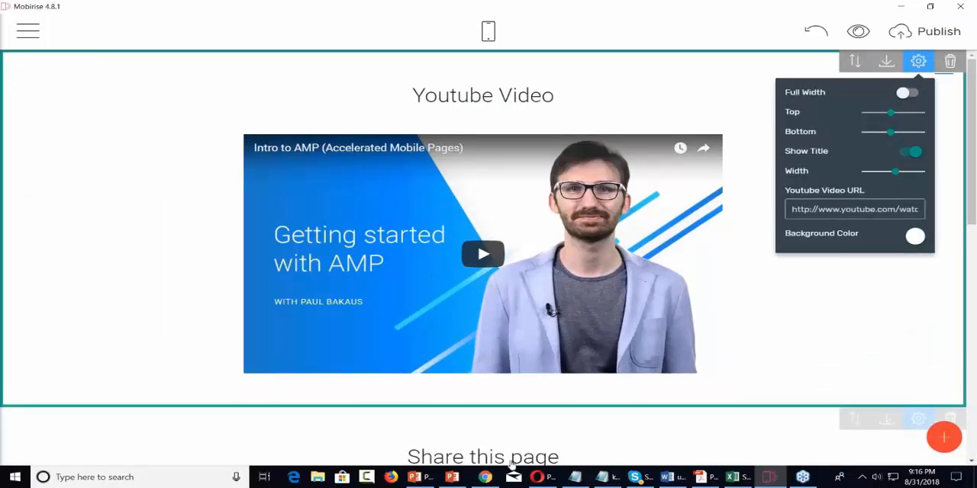
left_click(488, 478)
right_click(487, 478)
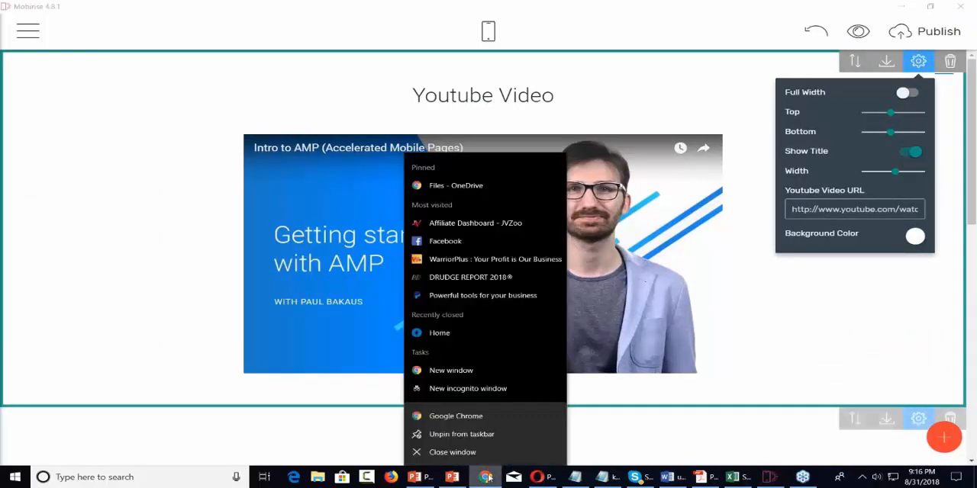
left_click(468, 388)
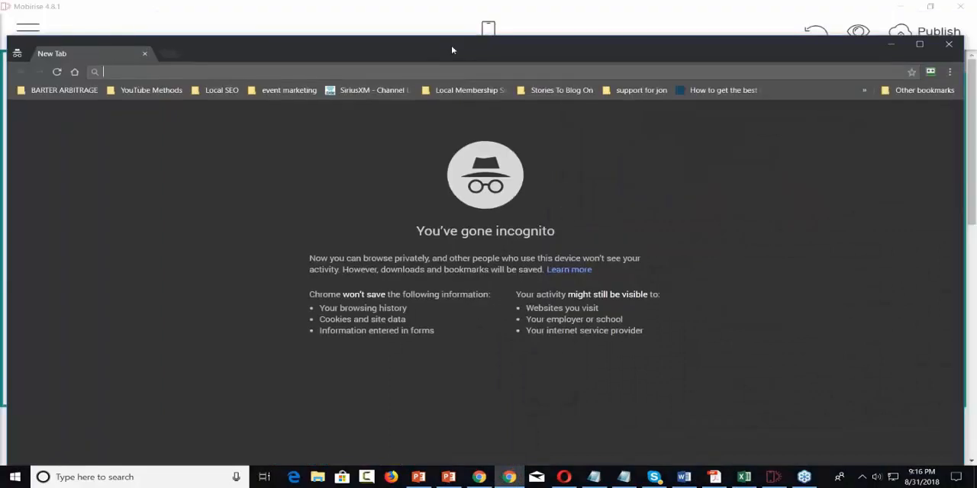
type("youtube.com")
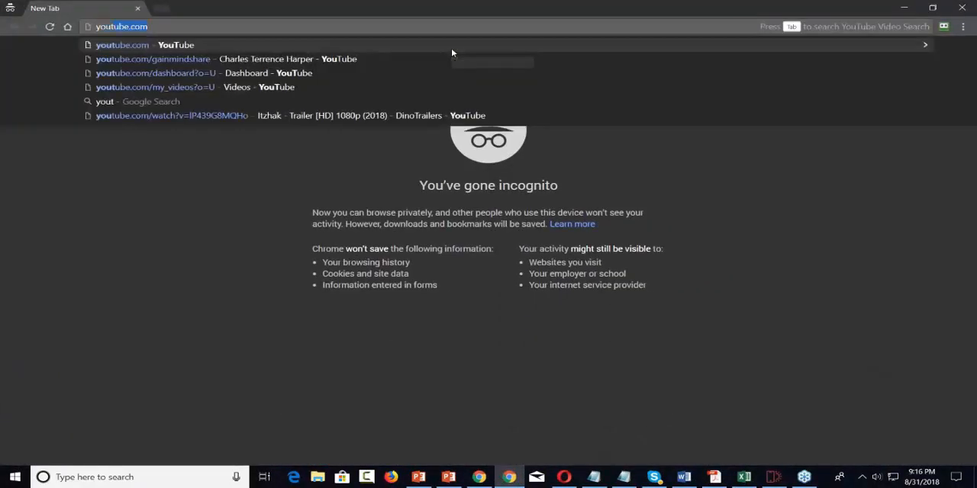
key("Right")
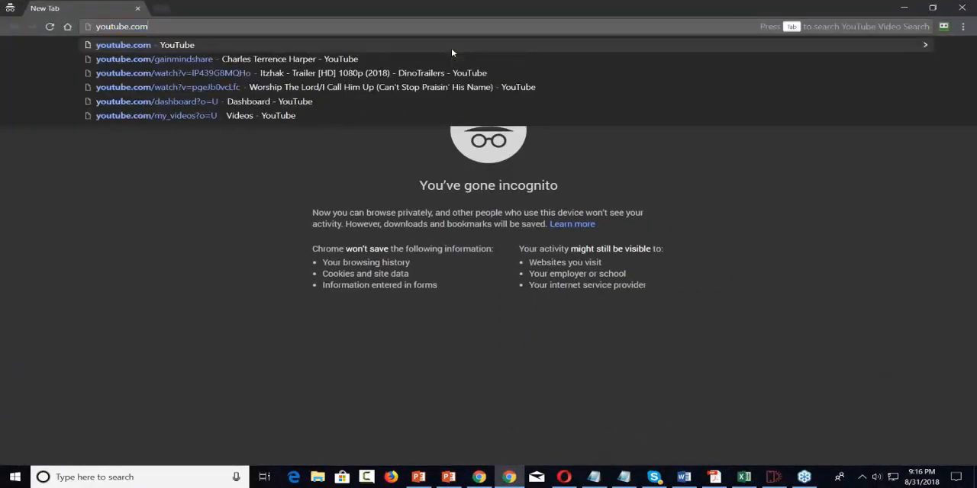
key("Tab")
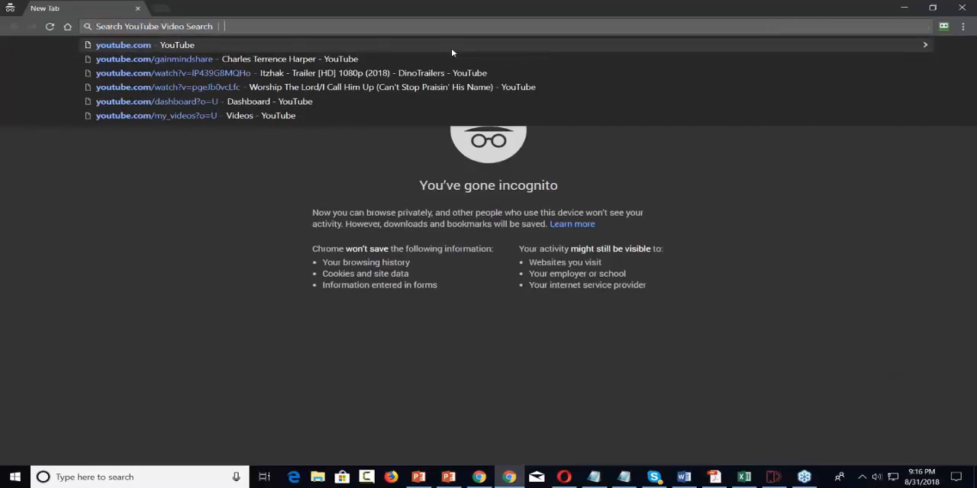
type("internet marketing")
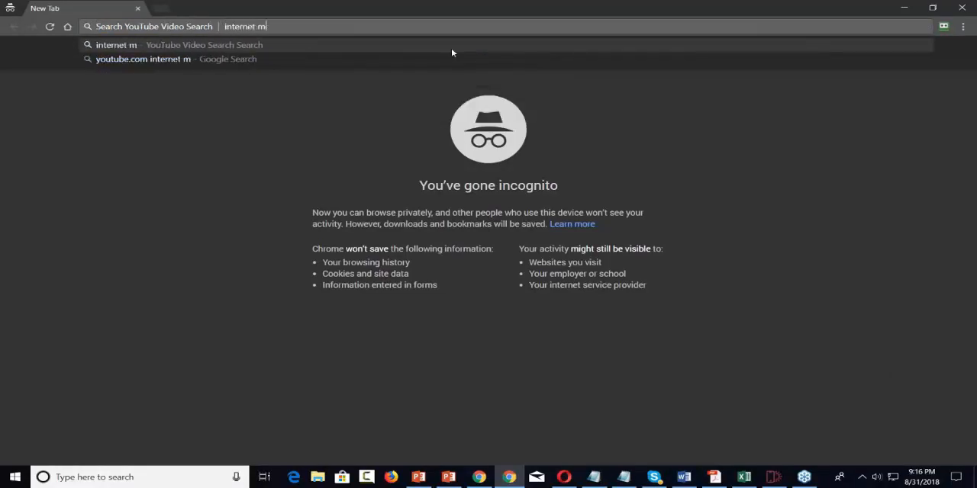
key("Return")
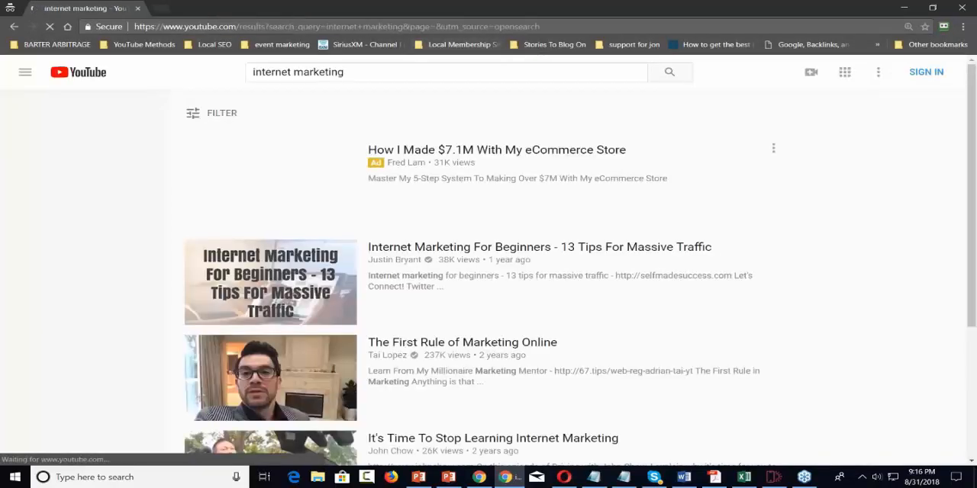
Step: Copy the link of "Internet Marketing For Beginners - 13 Tips For Massive Traffic" and set it as the Mobirise block's Youtube Video URL
right_click(461, 246)
left_click(488, 312)
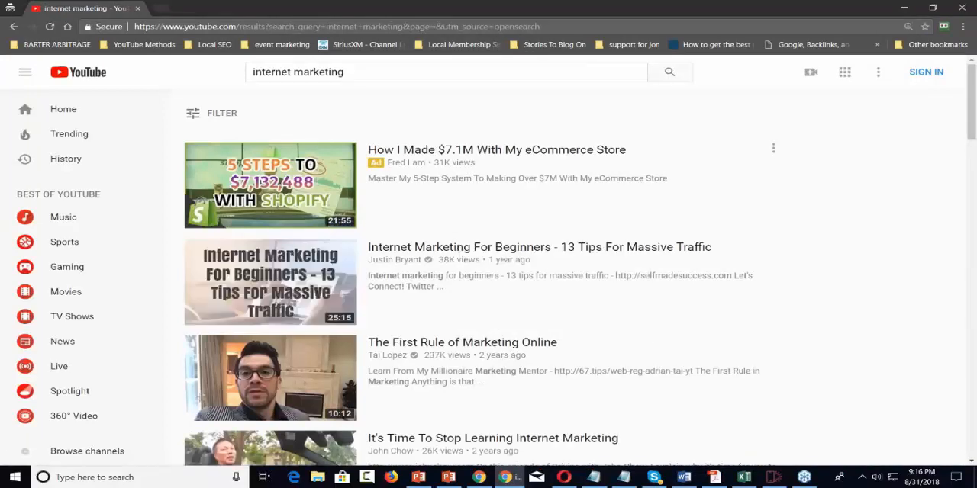
left_click(898, 6)
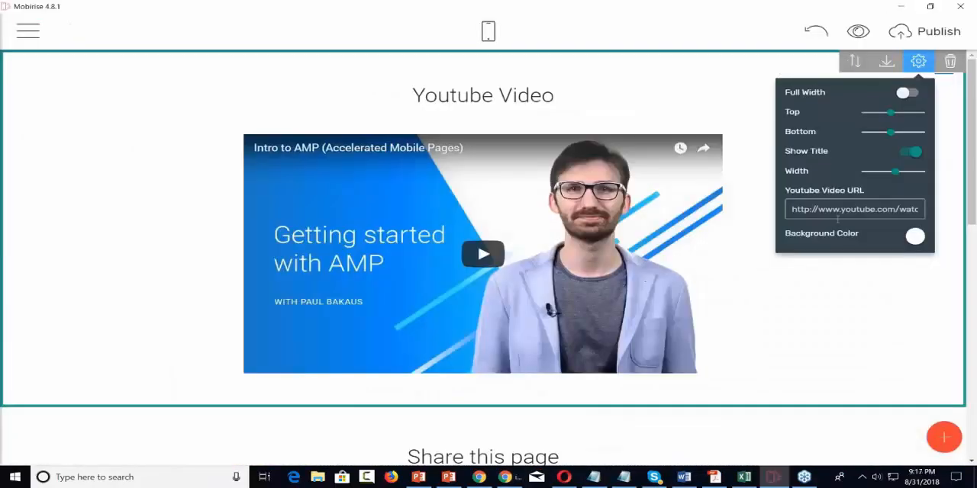
triple_click(836, 214)
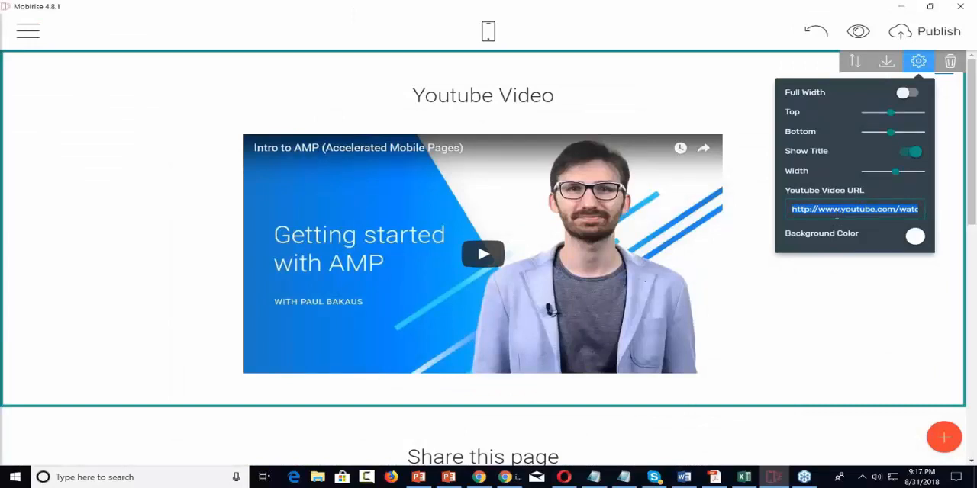
key("ctrl+v")
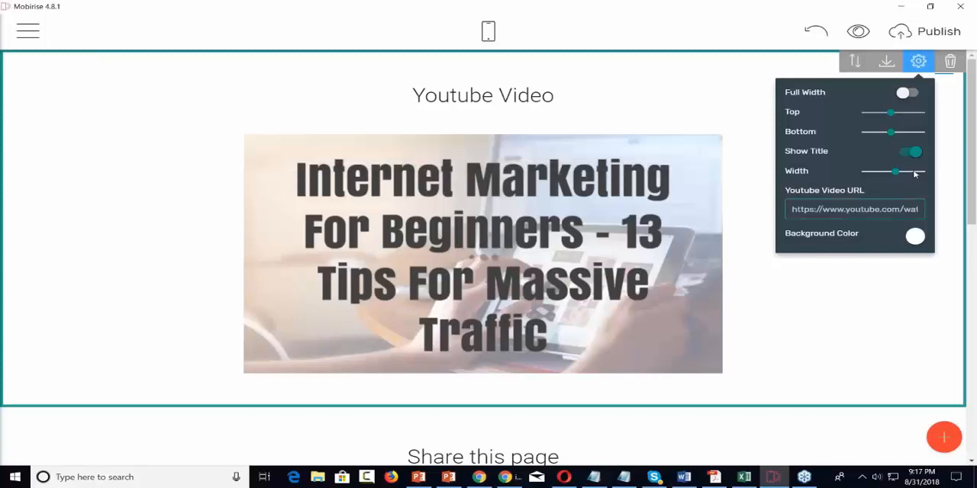
Step: Widen the video in the Youtube Video block and set the block's background color to light blue
left_click_drag(895, 171, 912, 170)
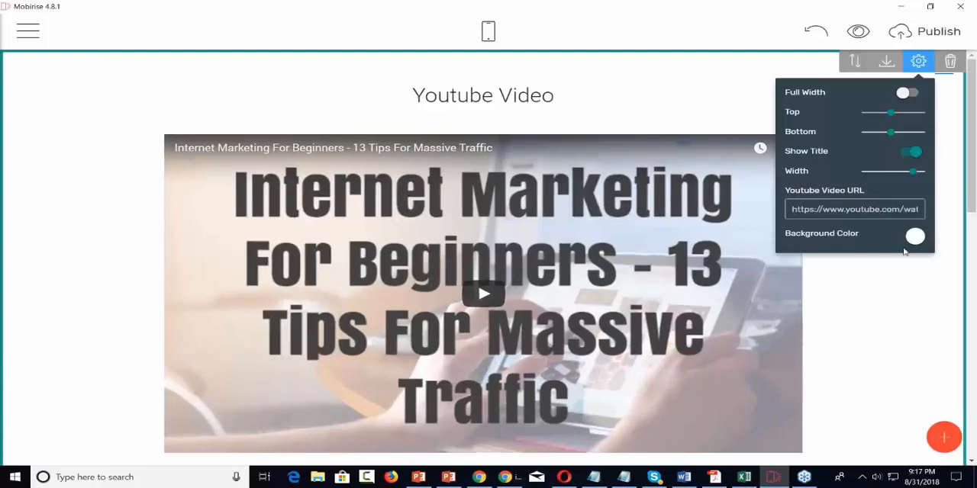
left_click(915, 238)
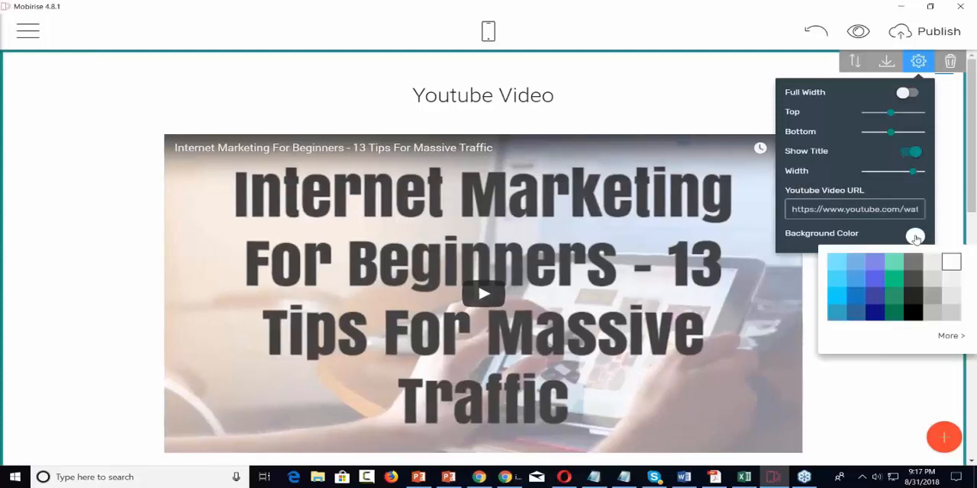
left_click(836, 262)
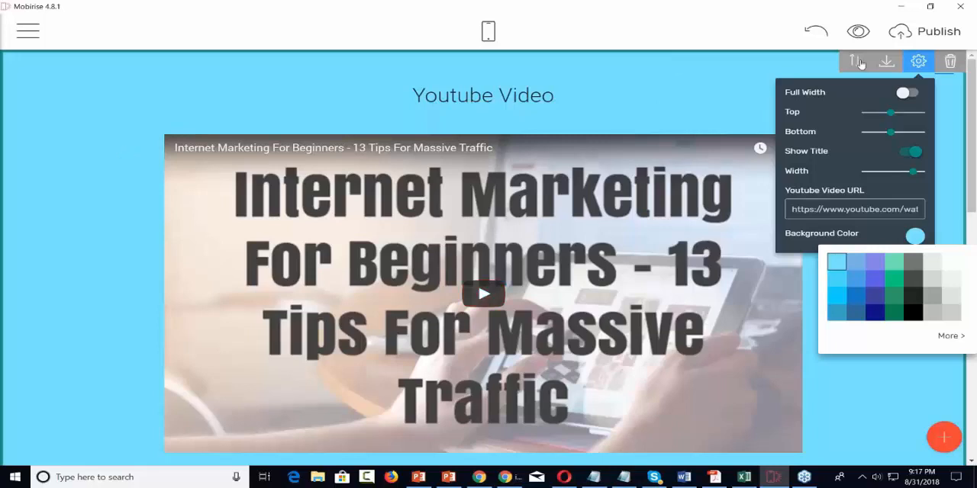
left_click(953, 339)
left_click(953, 204)
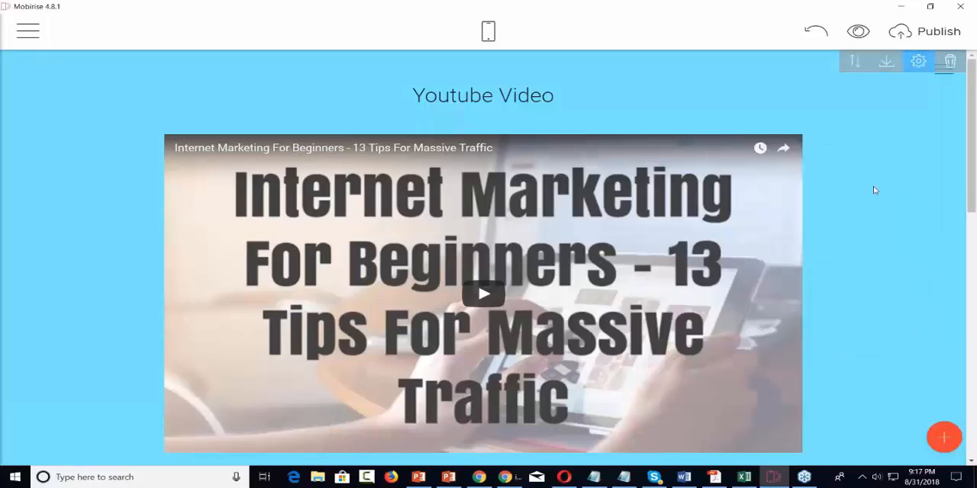
Step: Preview the "Check Out Our Videos" page in the browser, look it over and return to Mobirise
left_click(857, 31)
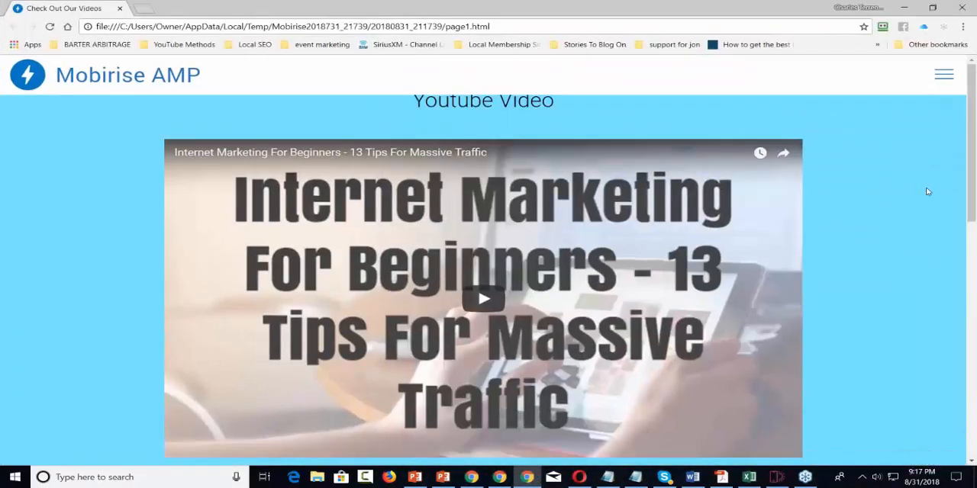
scroll(926, 191, "down", 3)
scroll(927, 192, "up", 3)
left_click(907, 8)
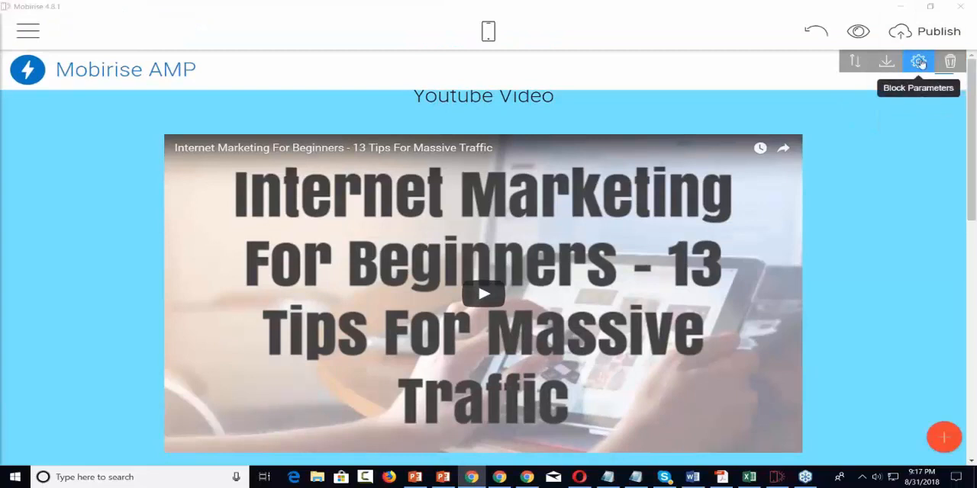
Step: Try the Logo Height and Show Logo parameters of the Mobirise AMP menu block
left_click(918, 61)
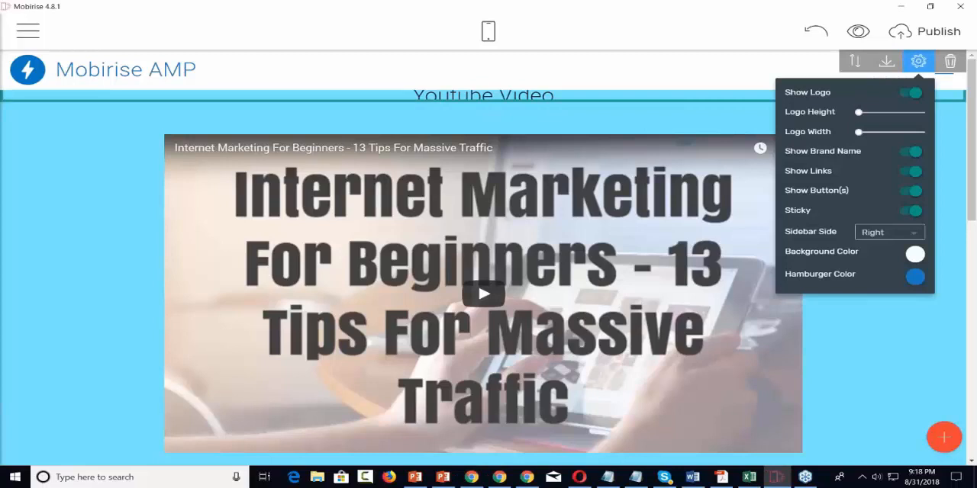
mouse_move(858, 111)
left_mouse_down()
mouse_move(877, 111)
mouse_move(846, 117)
left_mouse_up()
left_click(906, 97)
left_click(904, 98)
left_click(904, 96)
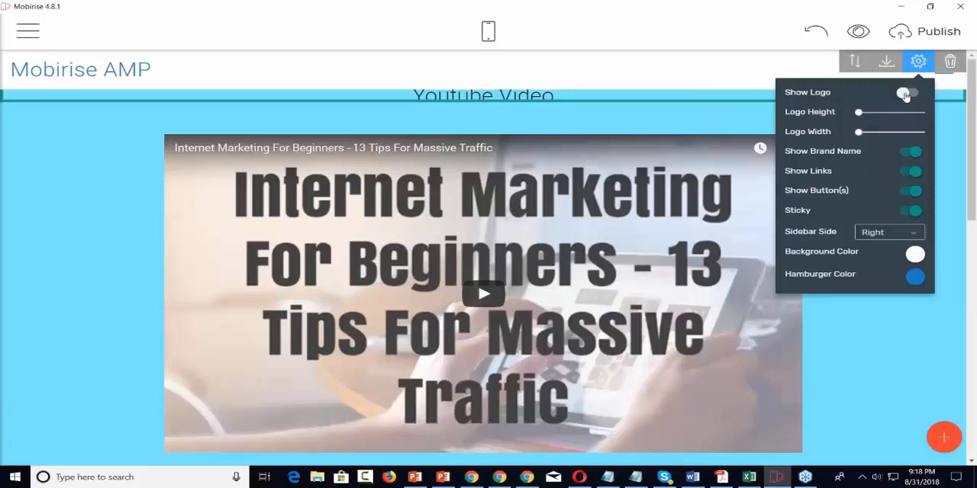
left_click(912, 94)
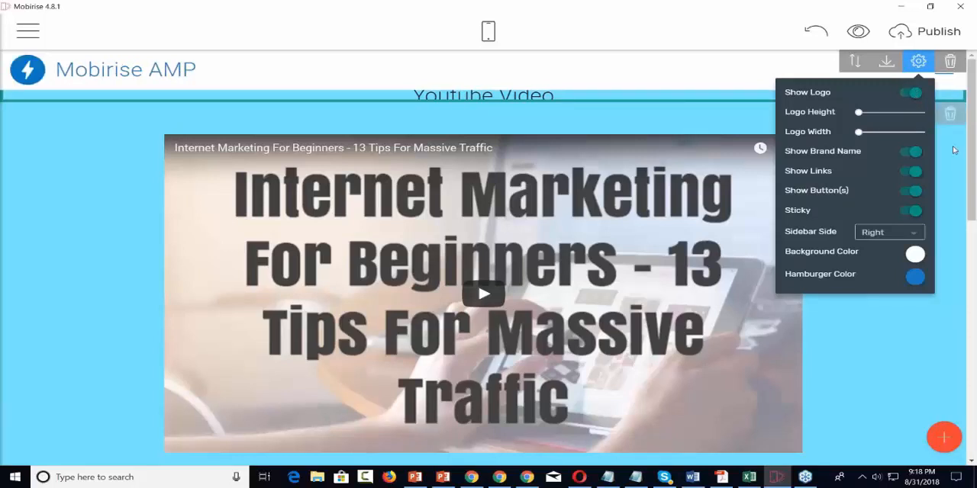
Step: Delete the Mobirise AMP menu block, add it again from the block library and close the library
left_click(950, 61)
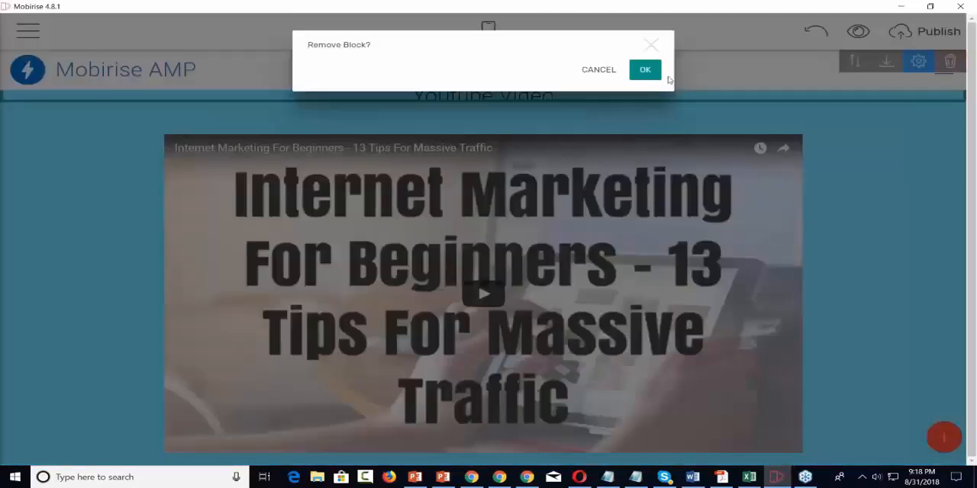
left_click(644, 70)
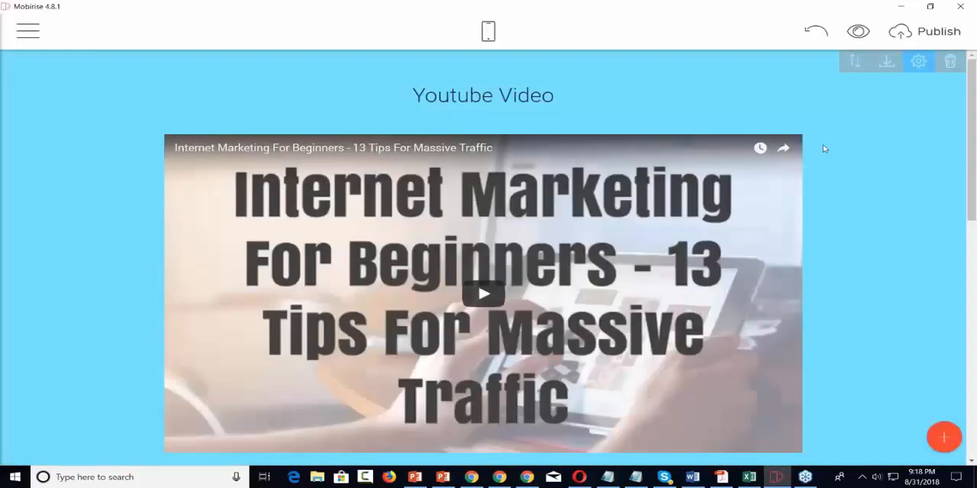
scroll(824, 149, "down", 10)
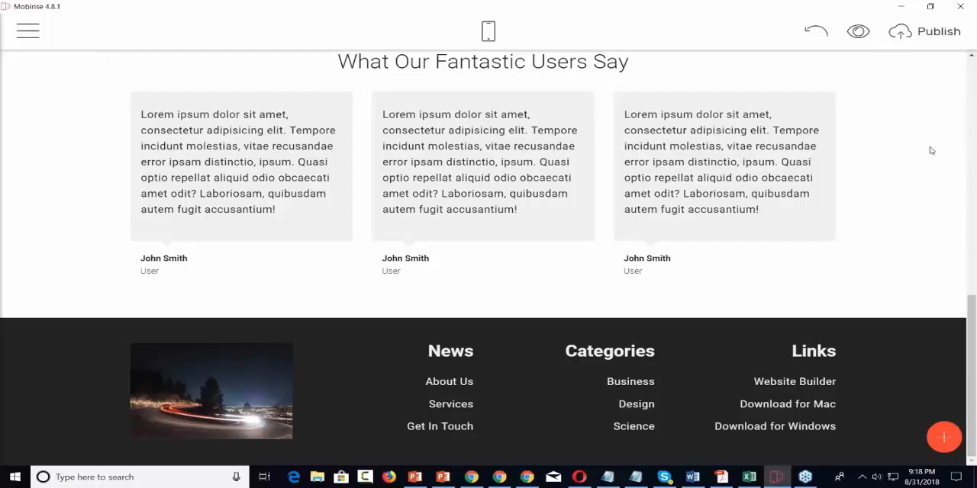
left_click(944, 437)
scroll(887, 301, "up", 6)
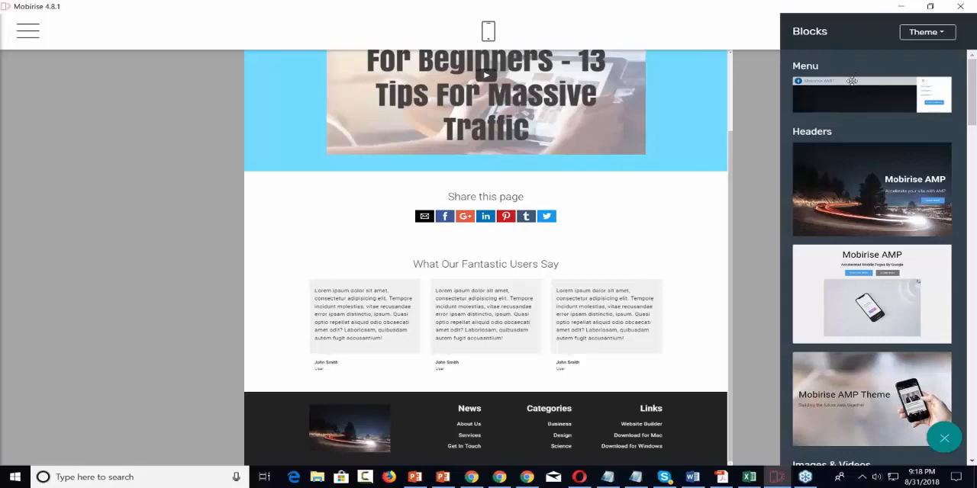
left_click_drag(849, 88, 501, 447)
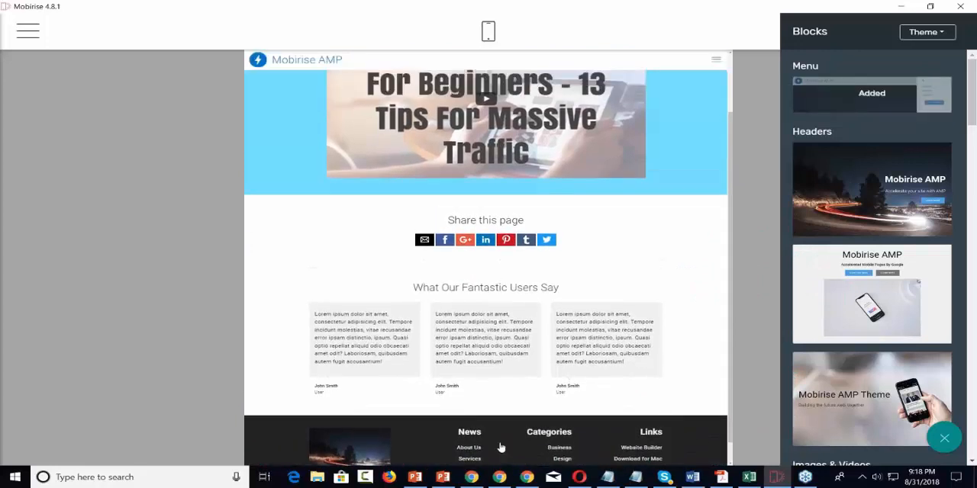
scroll(501, 448, "up", 1)
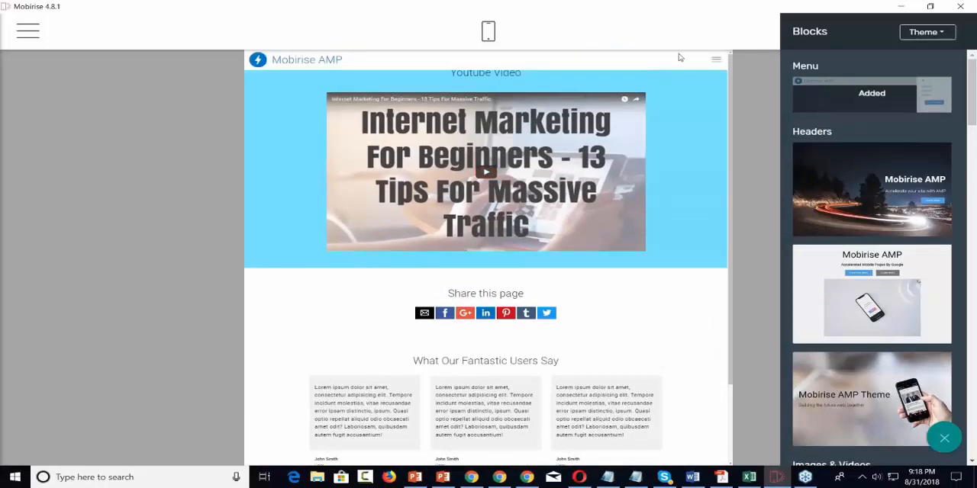
left_click(631, 59)
Step: Move the Mobirise AMP menu block to the end of the page, below the footer, and check the placement
left_click_drag(856, 62, 670, 447)
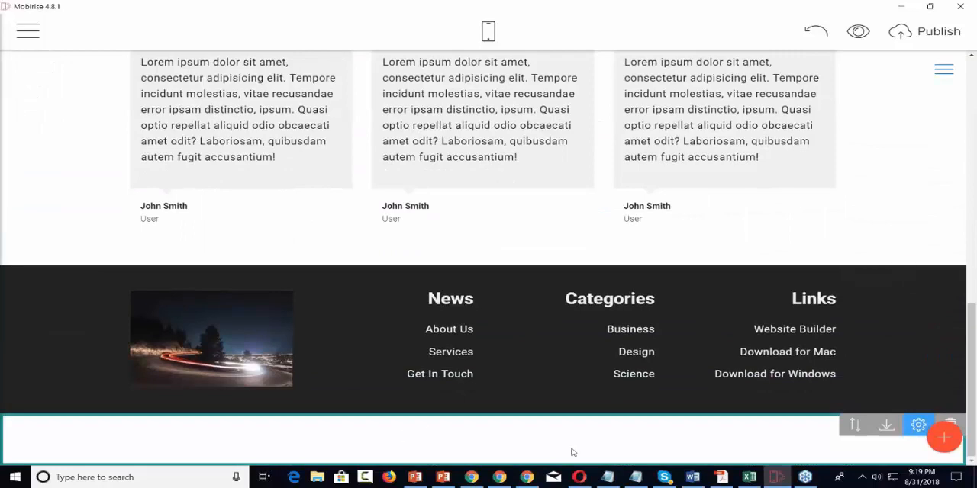
scroll(589, 451, "up", 6)
scroll(489, 258, "up", 3)
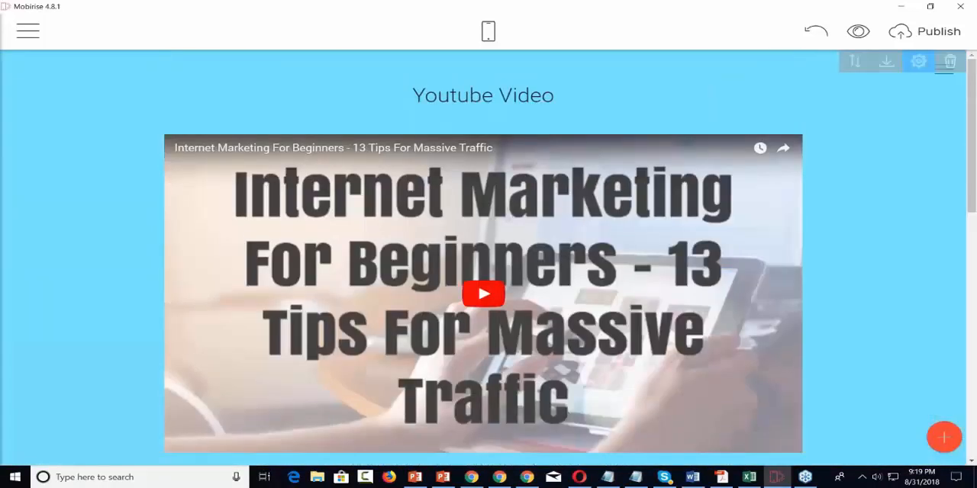
scroll(953, 424, "down", 10)
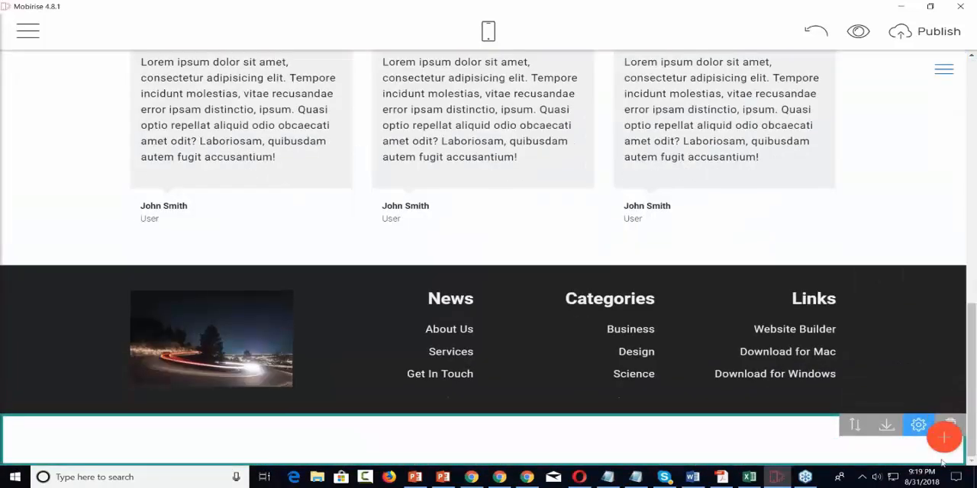
Step: Delete the menu block at the end of the "Check Out Our Videos" page and return to the page's beginning
left_click(952, 424)
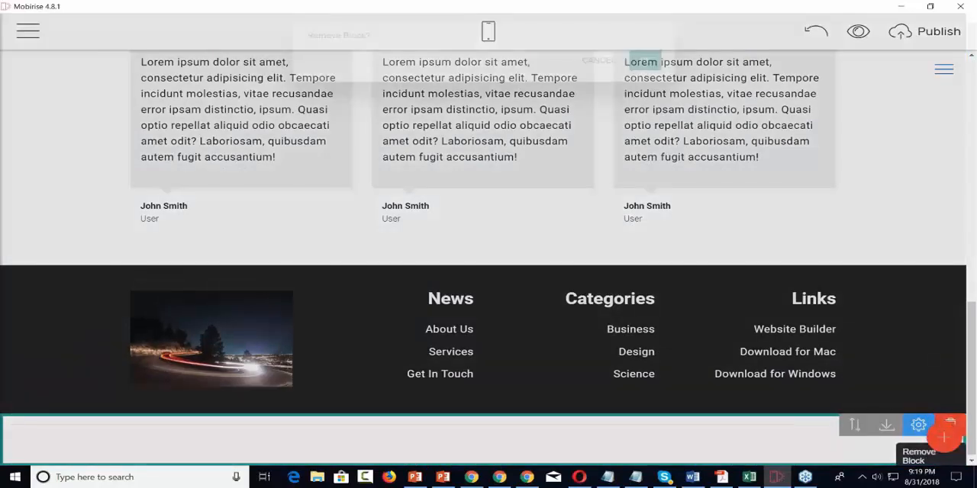
left_click(644, 69)
scroll(671, 162, "up", 4)
scroll(671, 162, "up", 5)
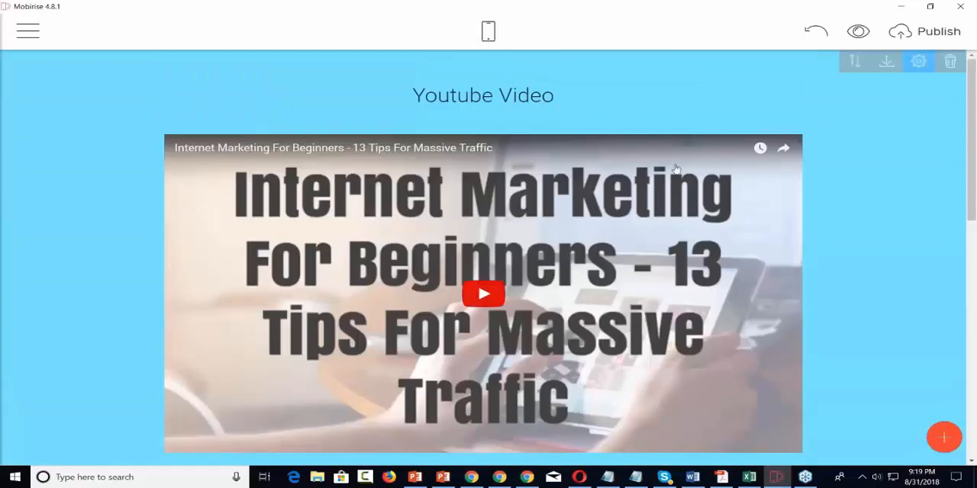
Step: Open the Home page of the Handyman site for editing
left_click(21, 28)
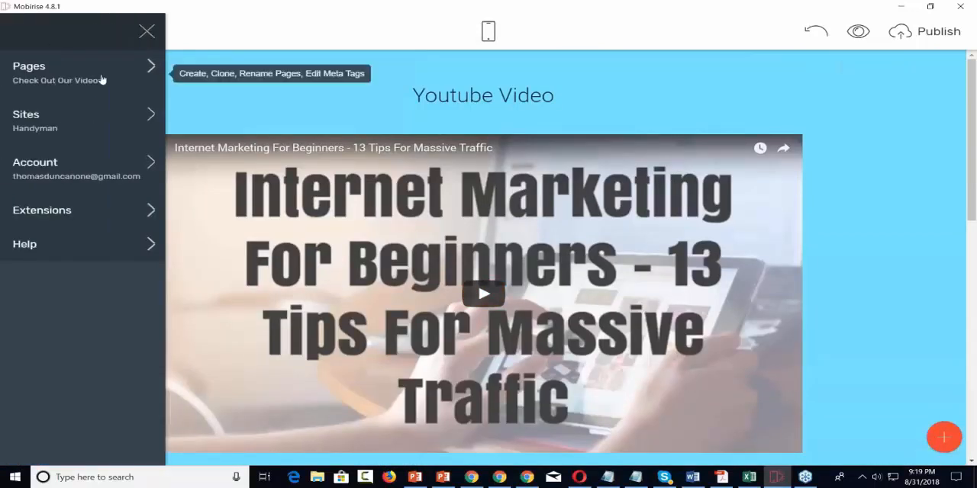
left_click(152, 71)
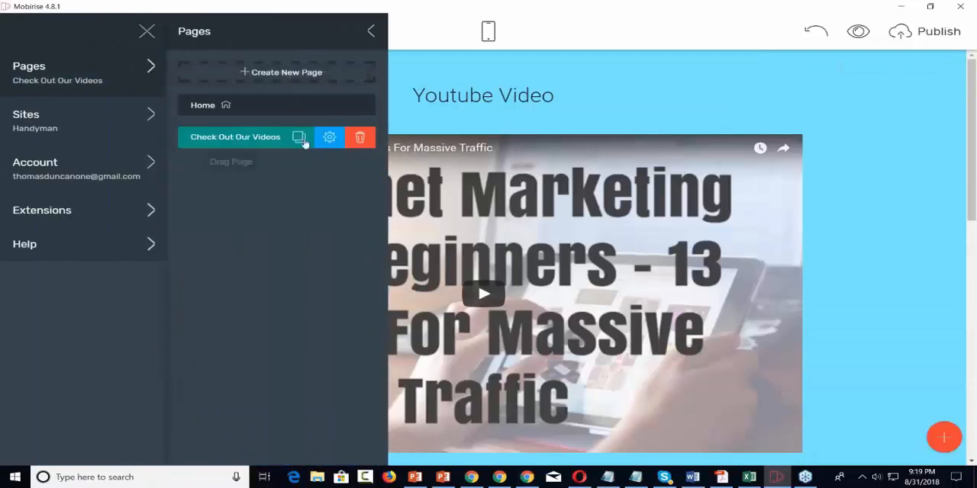
left_click(216, 109)
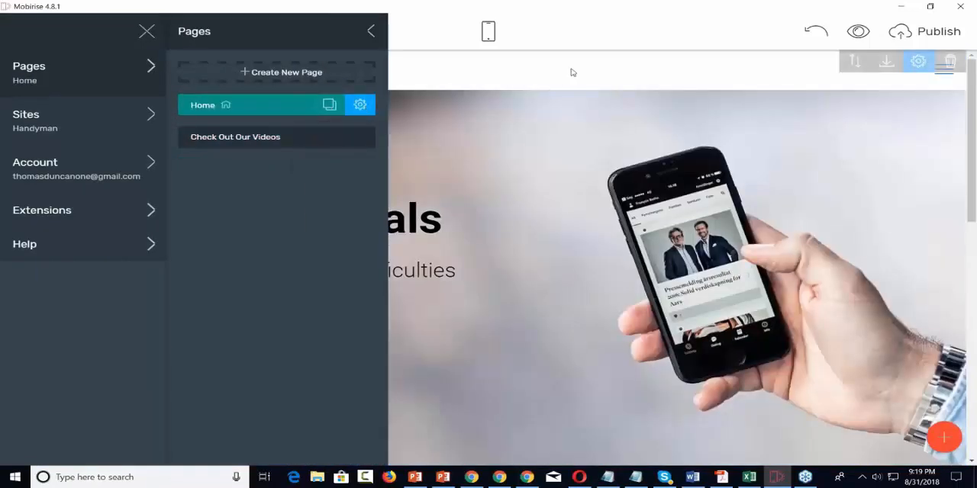
left_click(570, 73)
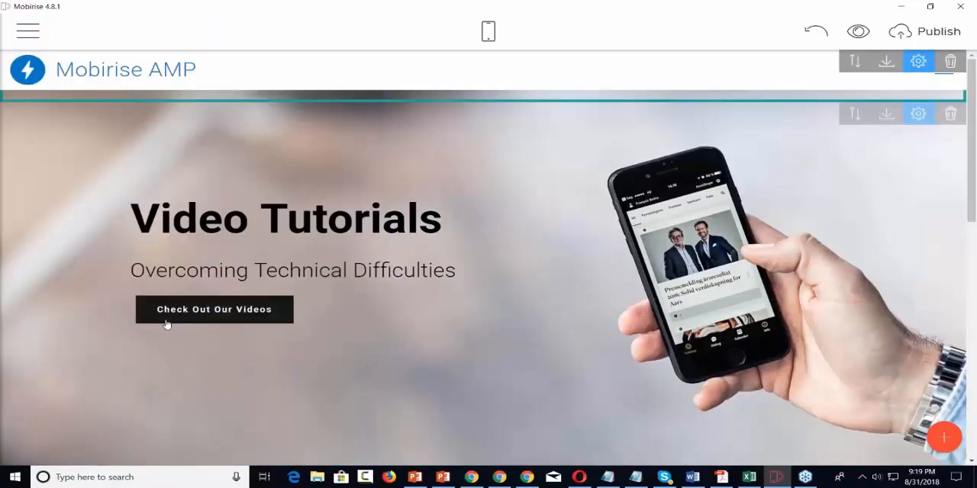
Step: Link the "Check Out Our Videos" button in the Home page header to the site page "Check Out Our Videos"
left_click(217, 310)
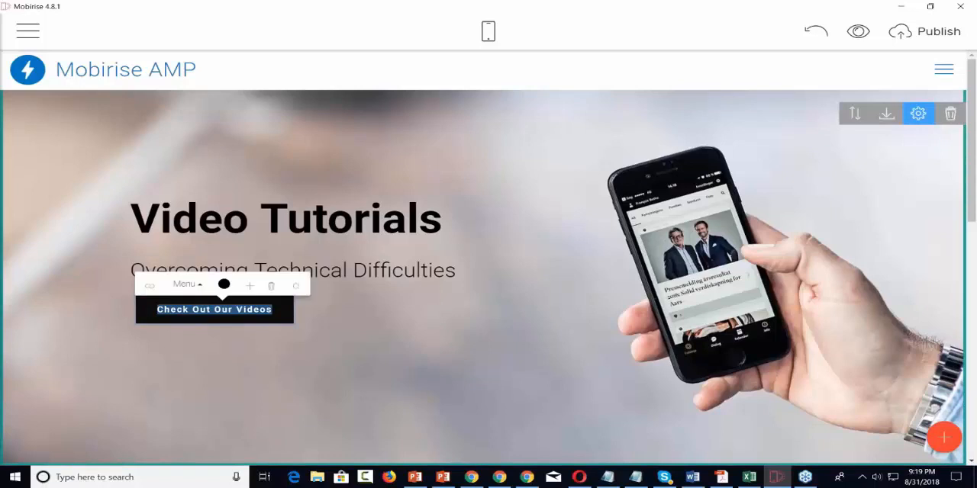
left_click(150, 287)
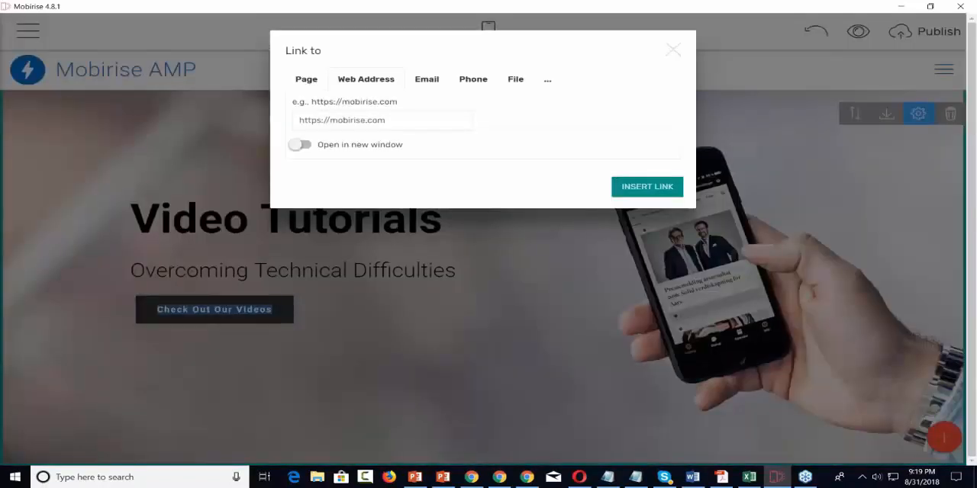
left_click(306, 79)
left_click(459, 120)
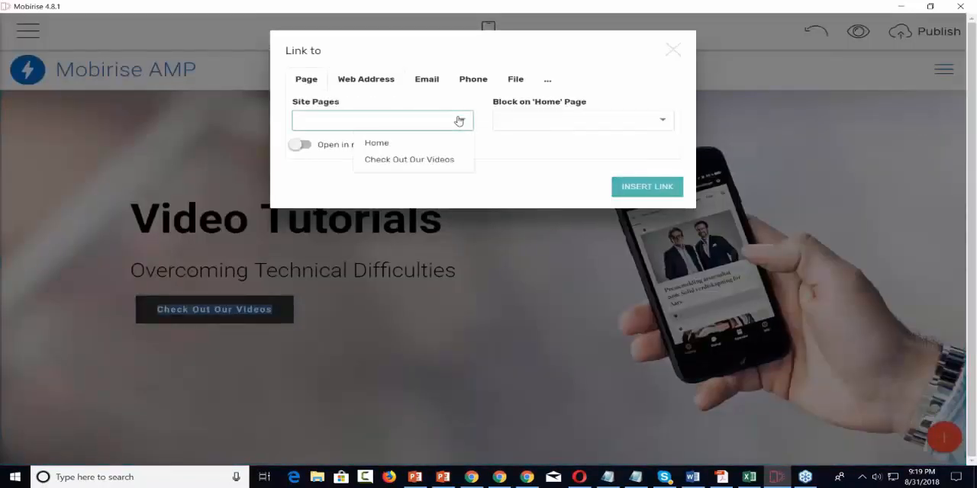
left_click(413, 160)
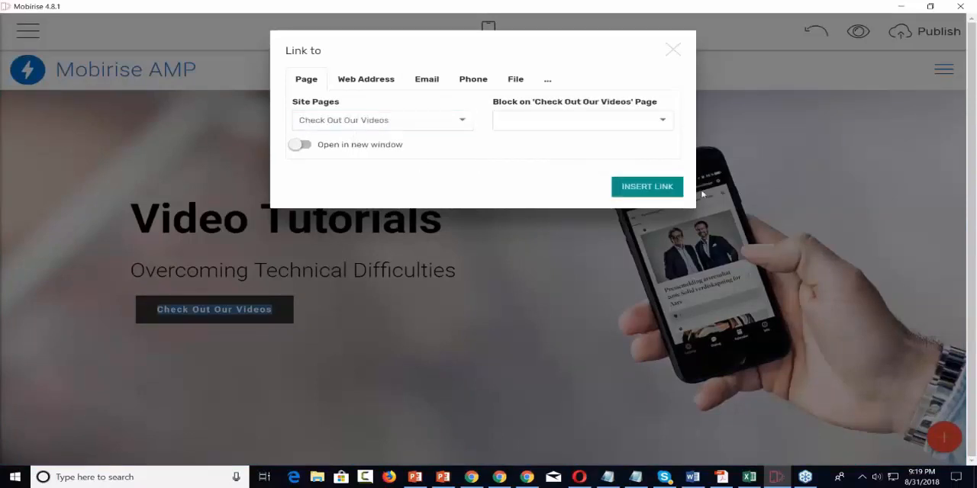
left_click(639, 190)
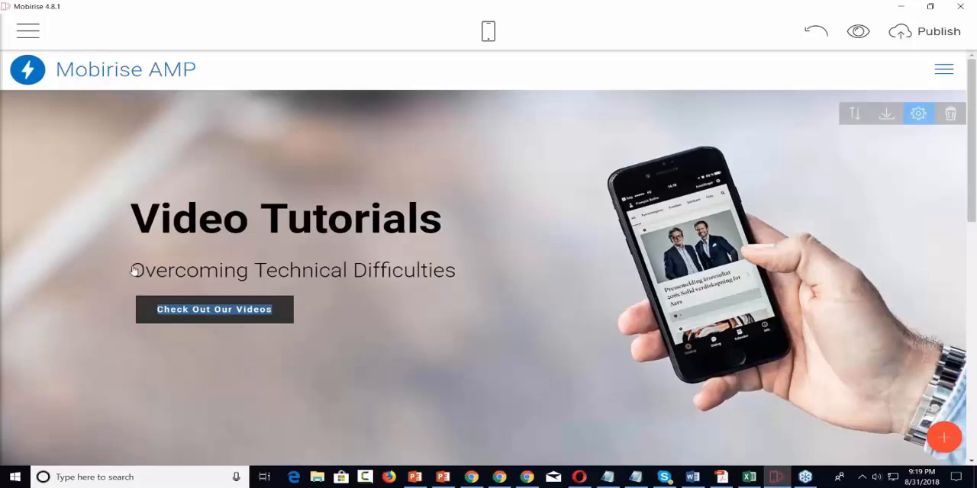
Step: Replace the brand name in the Home page's menu block with "Video Tutorials"
left_click(207, 73)
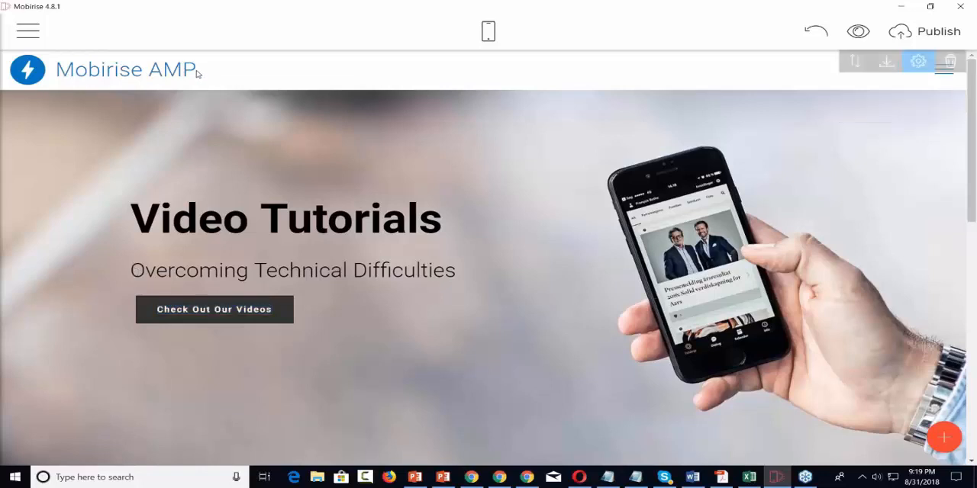
left_click(156, 72)
key("ctrl+a")
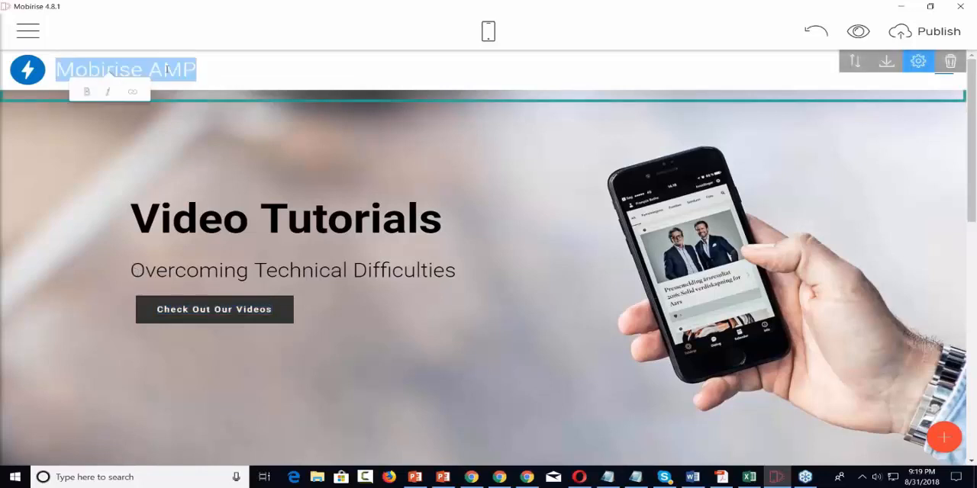
type("Vid")
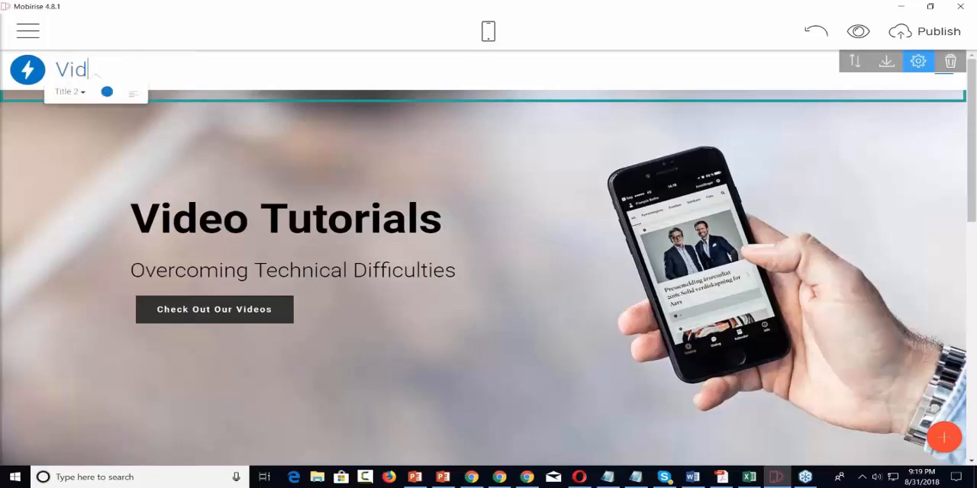
type("eo Tutorials")
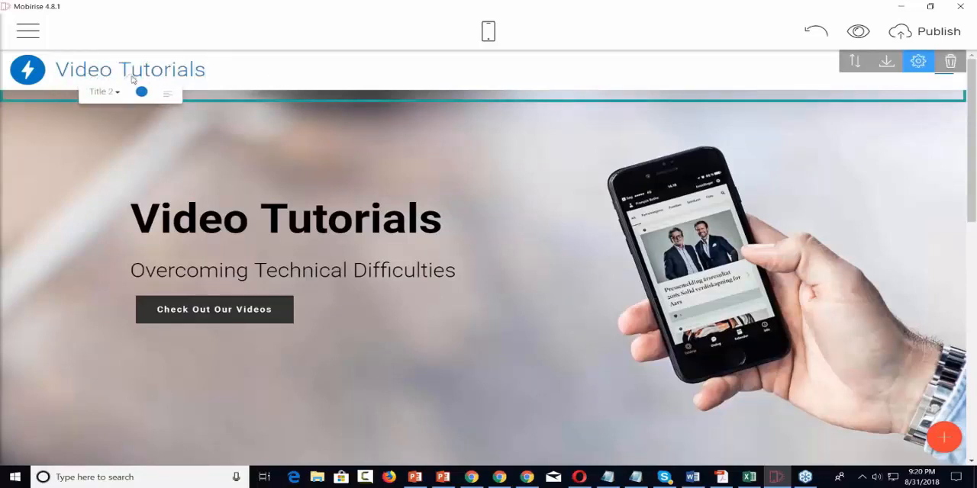
Step: Open the menu logo's image settings and examine the crop editor with its additional zoom, flip and aspect ratio options
left_click(27, 70)
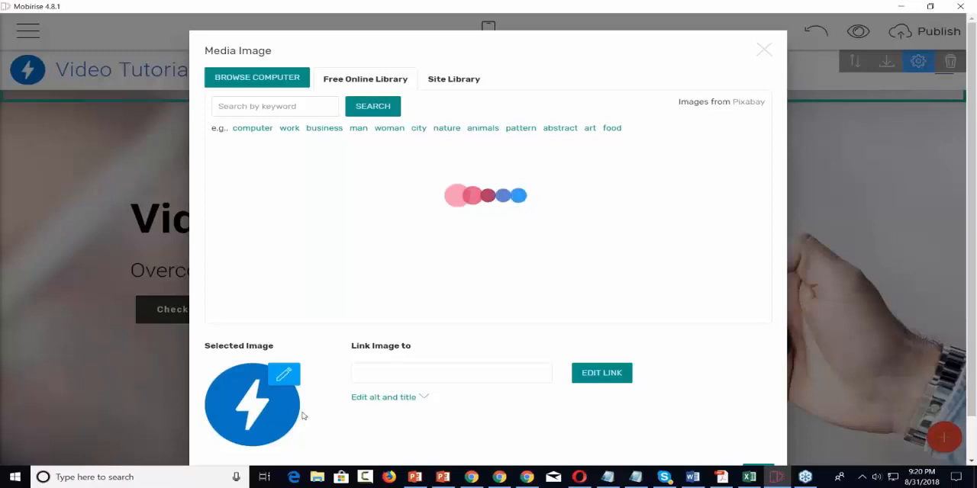
left_click(284, 377)
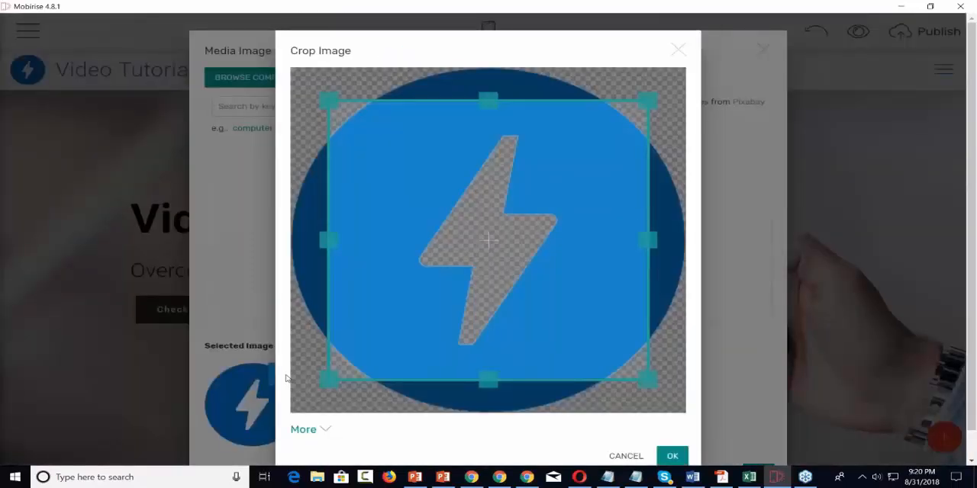
left_click(678, 50)
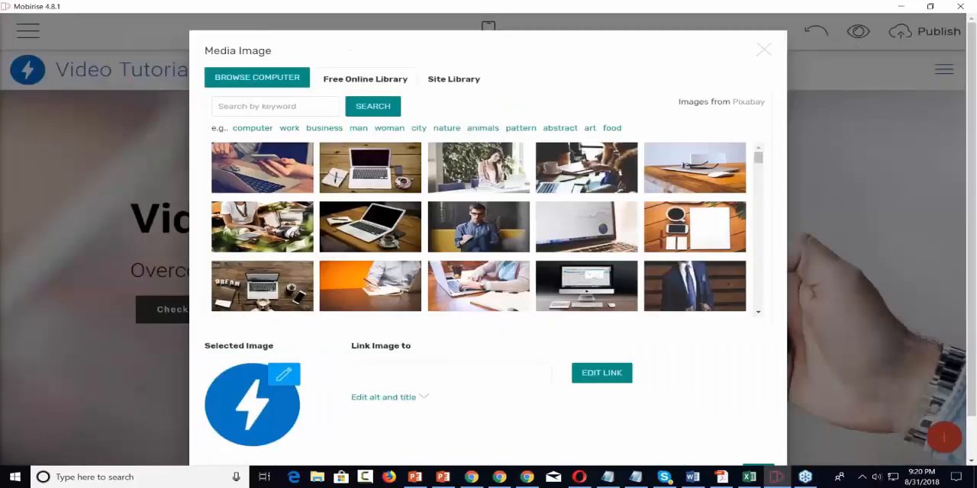
scroll(393, 413, "down", 1)
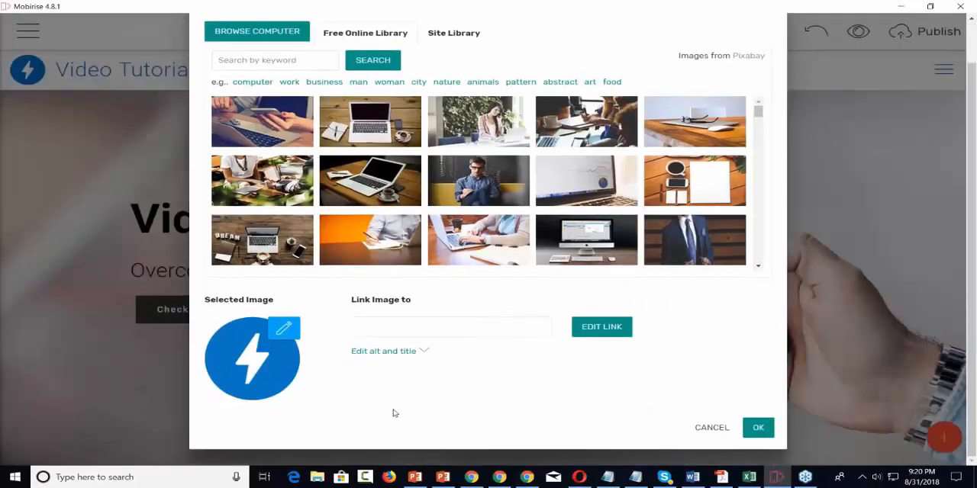
scroll(393, 413, "up", 1)
scroll(393, 413, "down", 1)
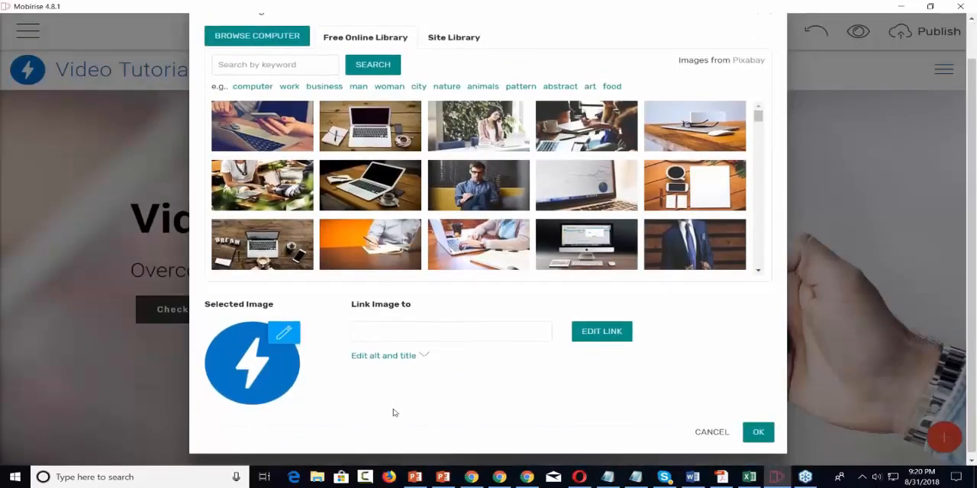
left_click(284, 328)
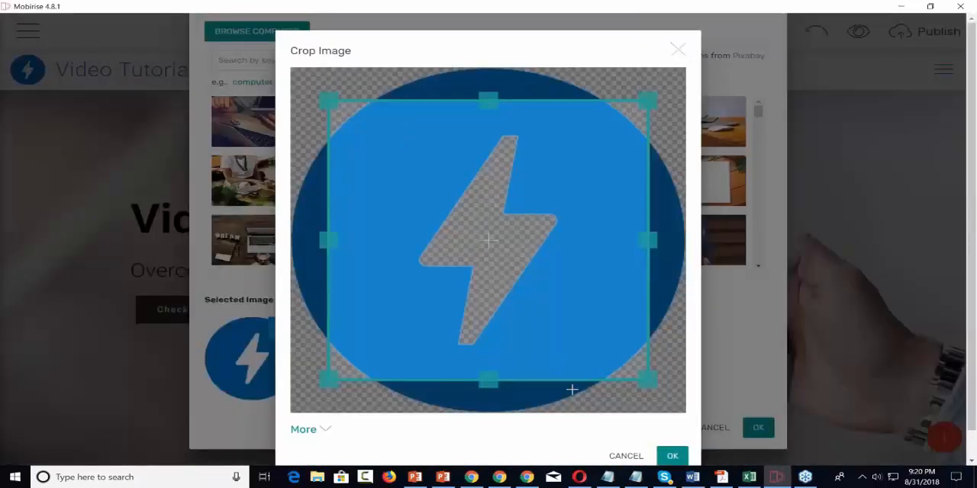
left_click(322, 430)
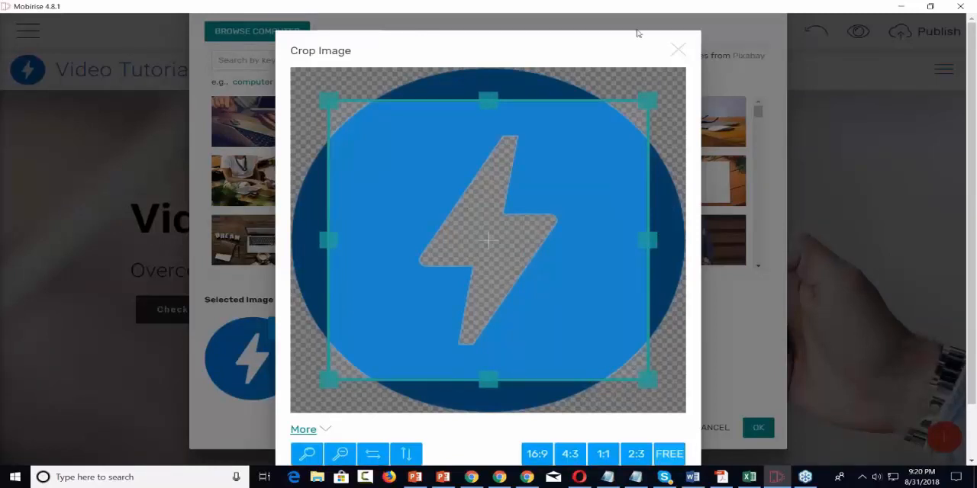
left_click(679, 50)
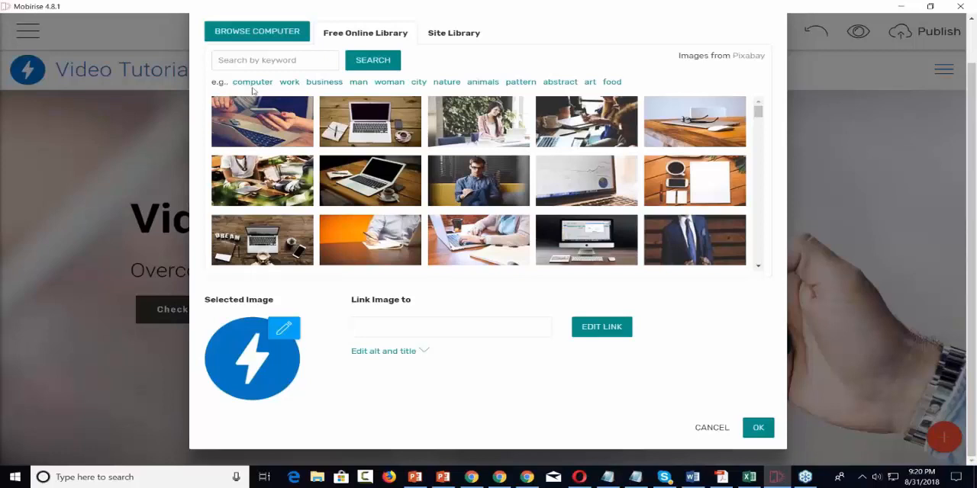
Step: Replace the menu logo with 2-bundle.png from the computer's Pictures folder and apply the change
left_click(272, 37)
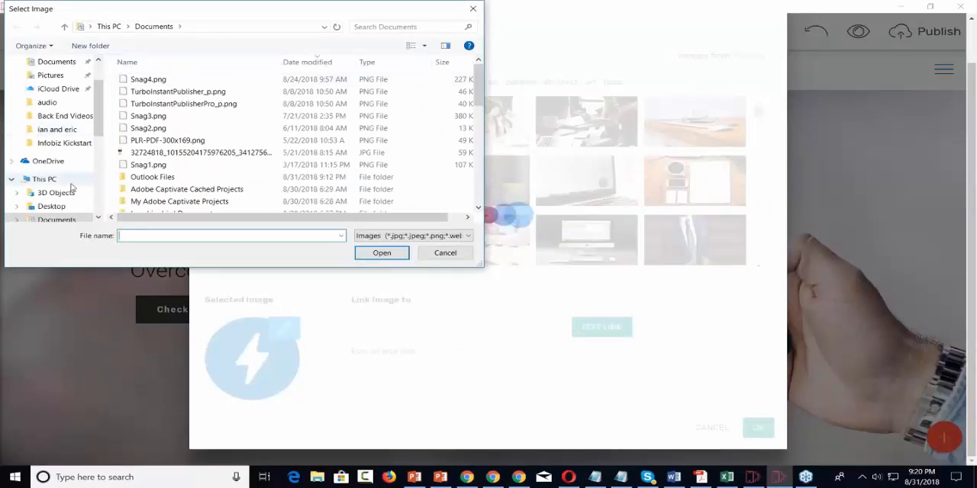
scroll(75, 185, "down", 1)
scroll(75, 185, "down", 2)
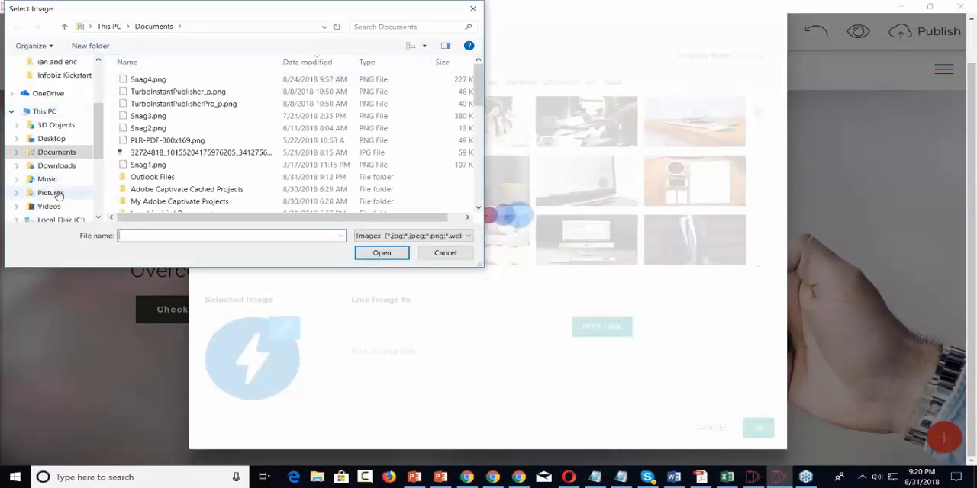
left_click(57, 193)
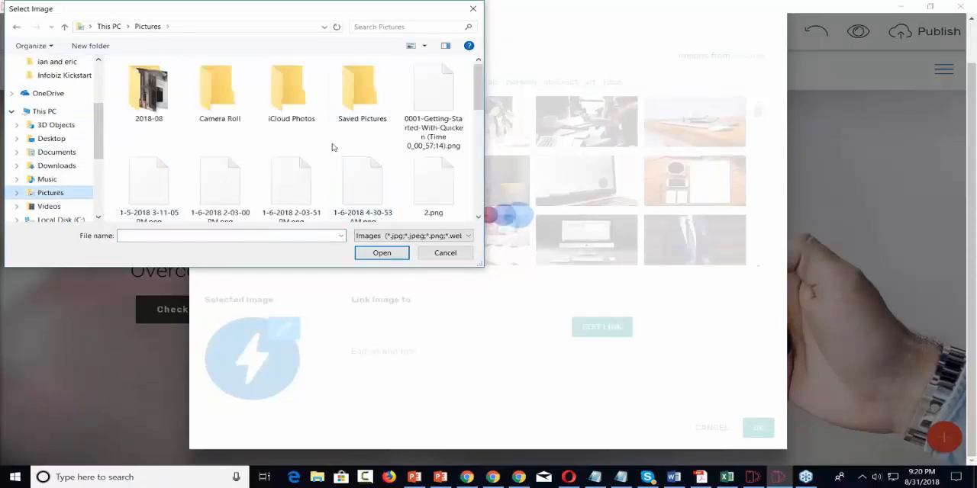
scroll(330, 144, "down", 3)
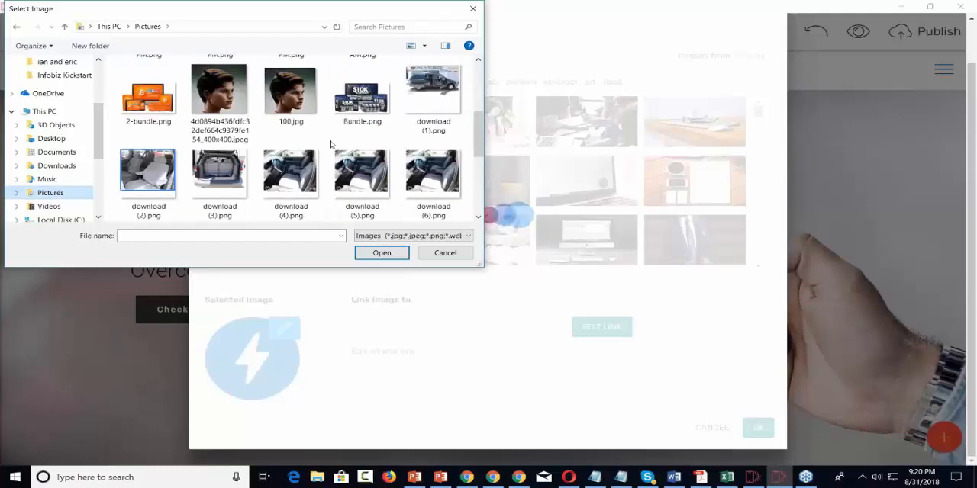
left_click(148, 93)
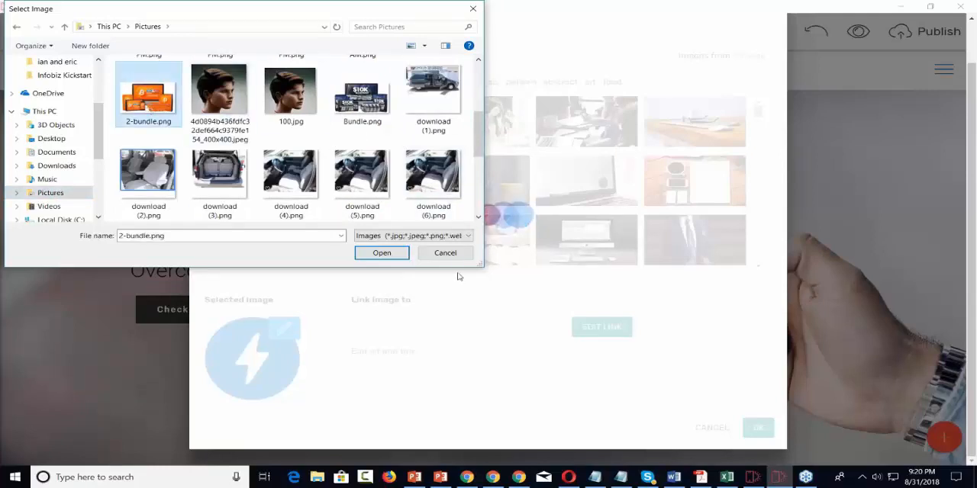
left_click(391, 255)
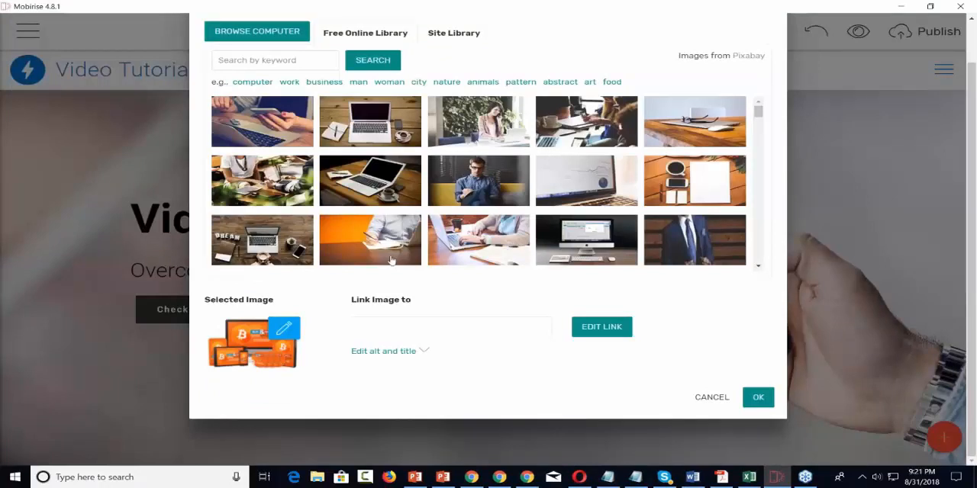
left_click(758, 398)
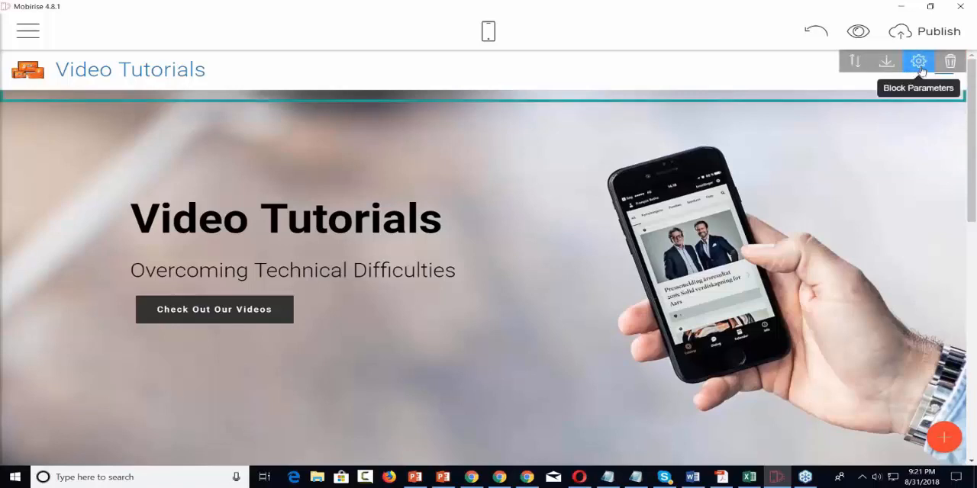
Step: Set the menu block's Sidebar Side parameter to Left and check the menu bar along the Home page
left_click(919, 64)
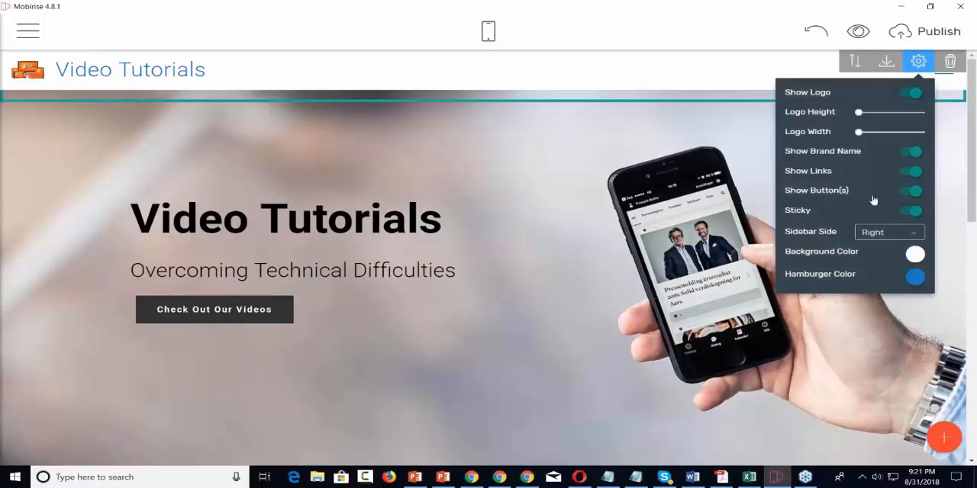
left_click(916, 237)
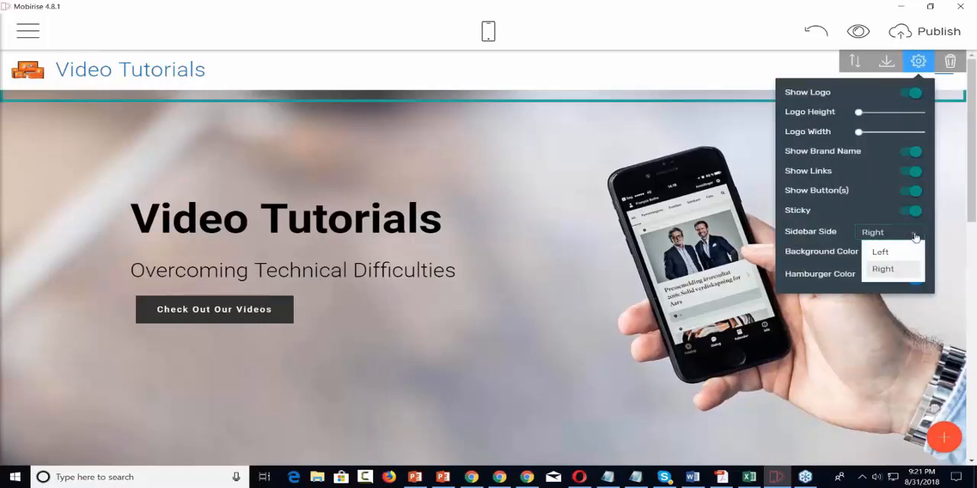
left_click(878, 254)
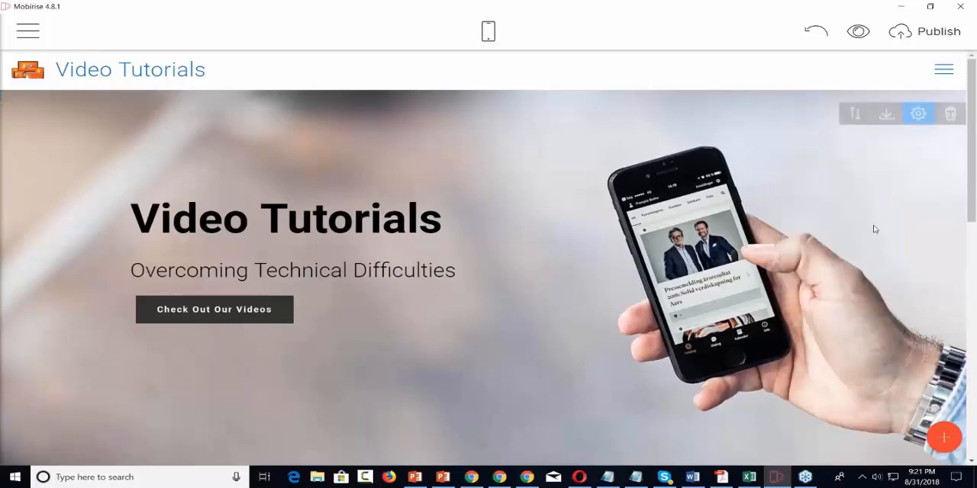
scroll(873, 224, "down", 2)
scroll(874, 229, "up", 2)
scroll(886, 283, "down", 3)
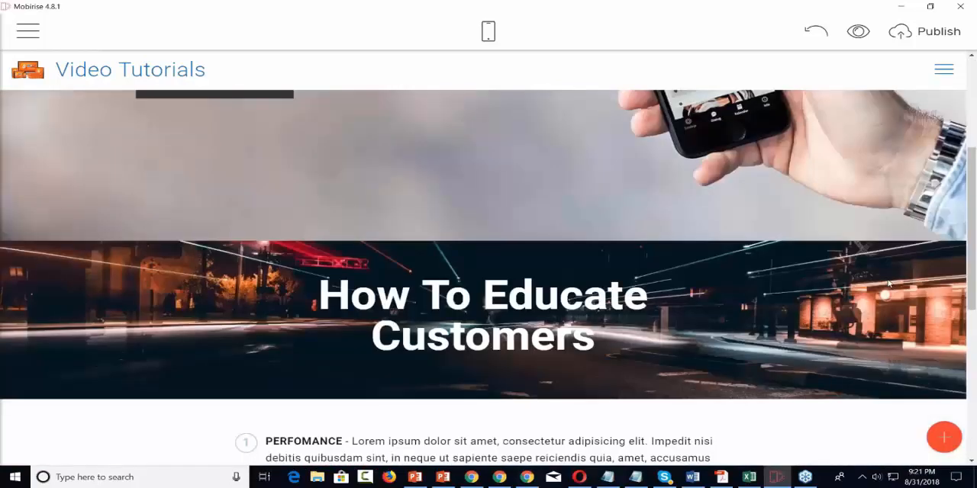
scroll(886, 282, "down", 5)
scroll(887, 283, "up", 6)
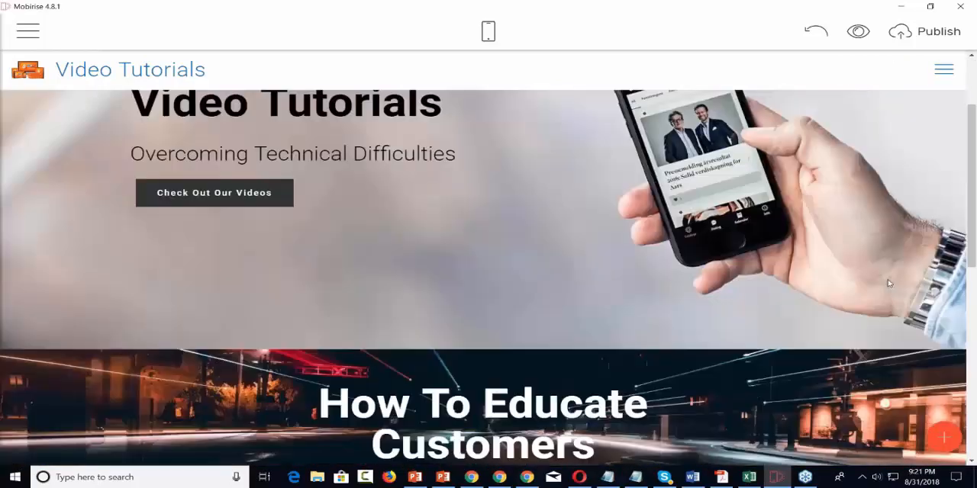
Step: Find the HandymanAMP theme in the Extensions list and view its demo page
scroll(887, 283, "up", 2)
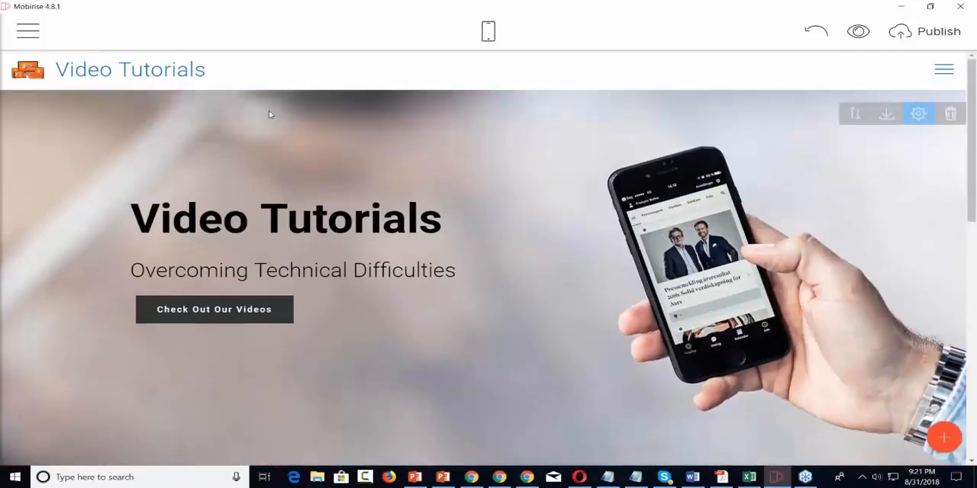
left_click(27, 31)
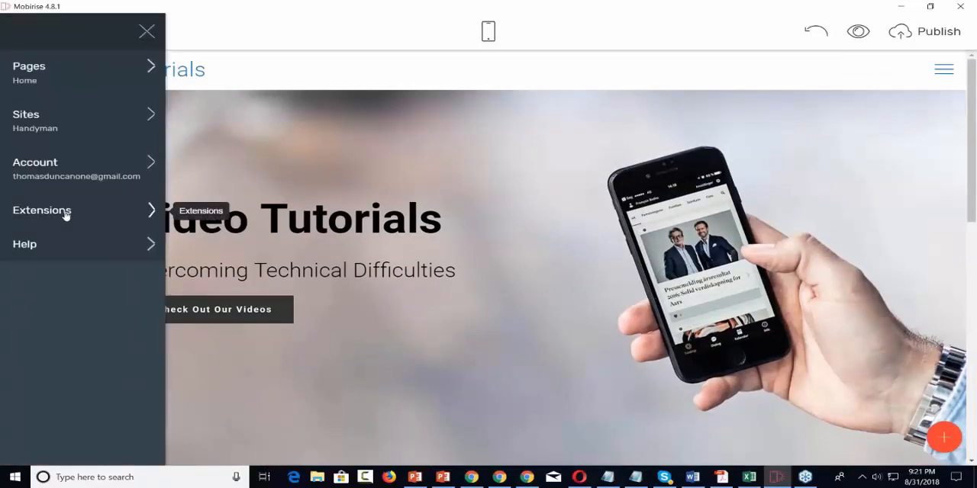
left_click(42, 211)
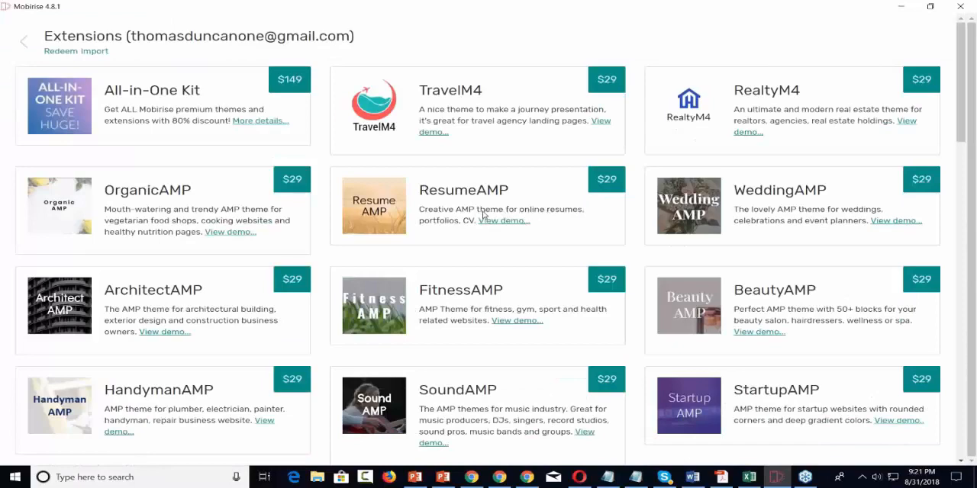
scroll(47, 403, "down", 2)
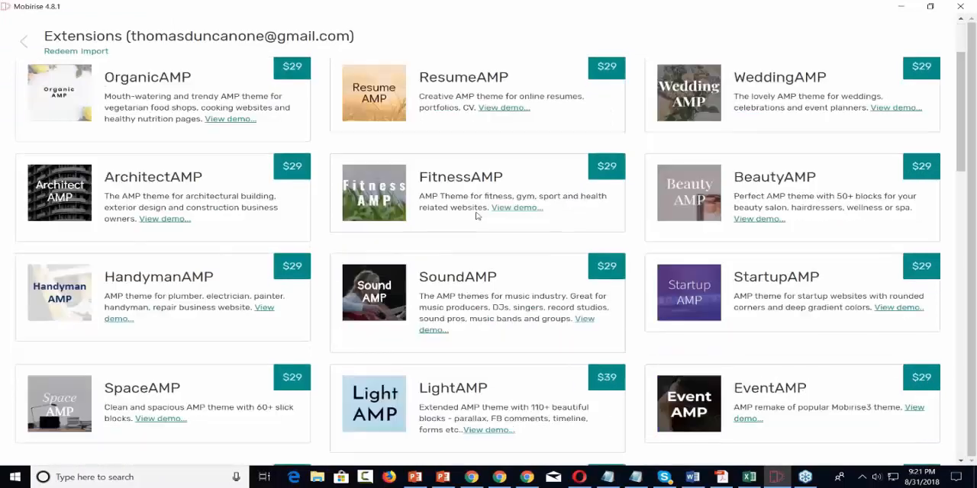
scroll(47, 402, "down", 1)
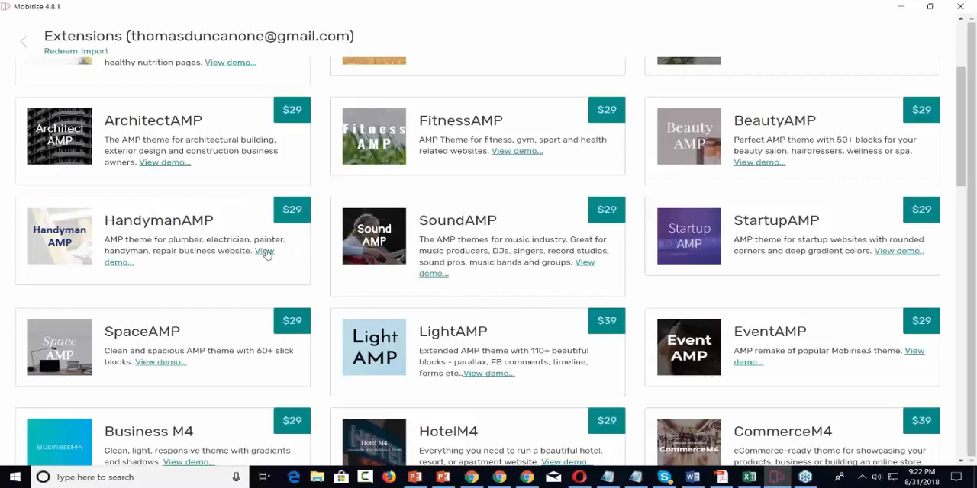
left_click(267, 253)
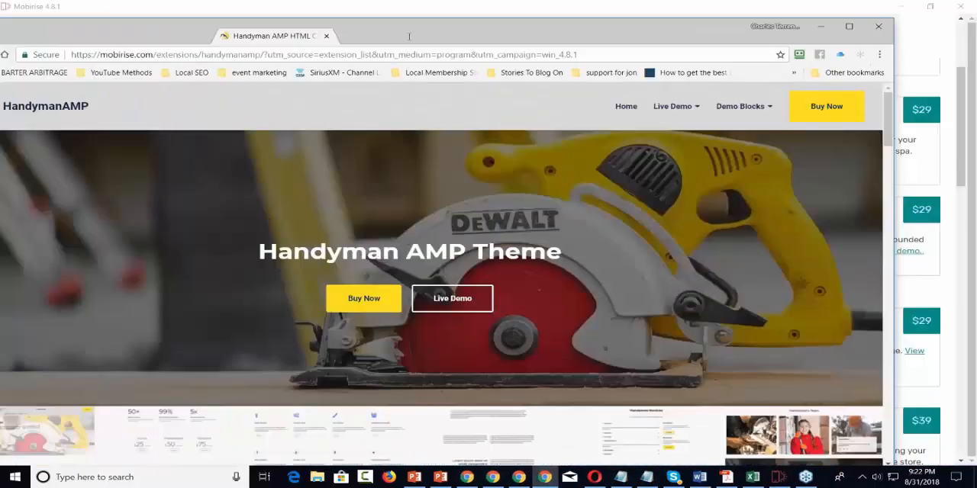
Step: Examine the HandymanAMP theme page in the maximized browser window, including its site examples and demo blocks, and close it
double_click(409, 36)
scroll(697, 102, "down", 10)
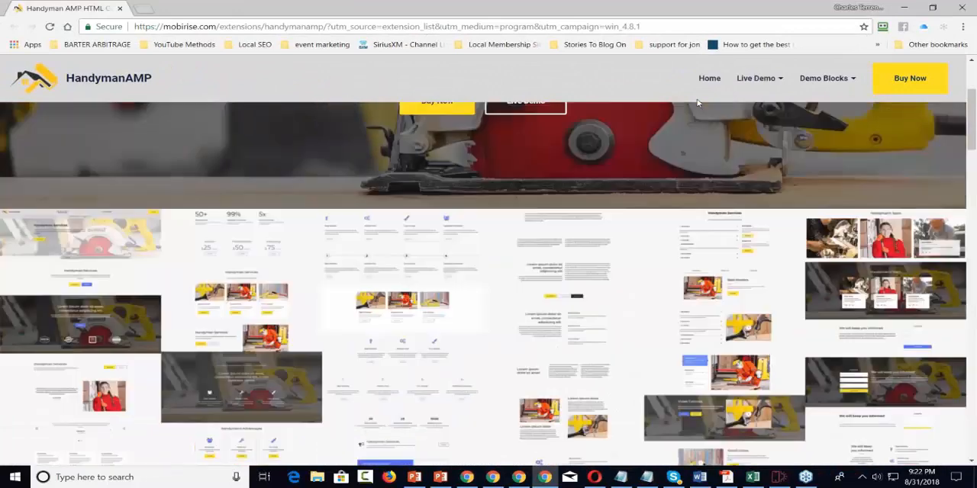
scroll(697, 101, "down", 8)
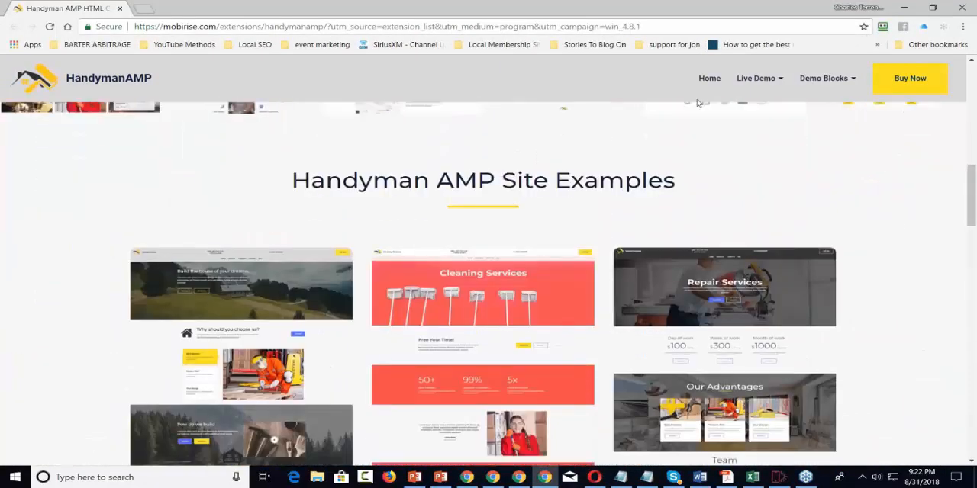
scroll(697, 101, "down", 10)
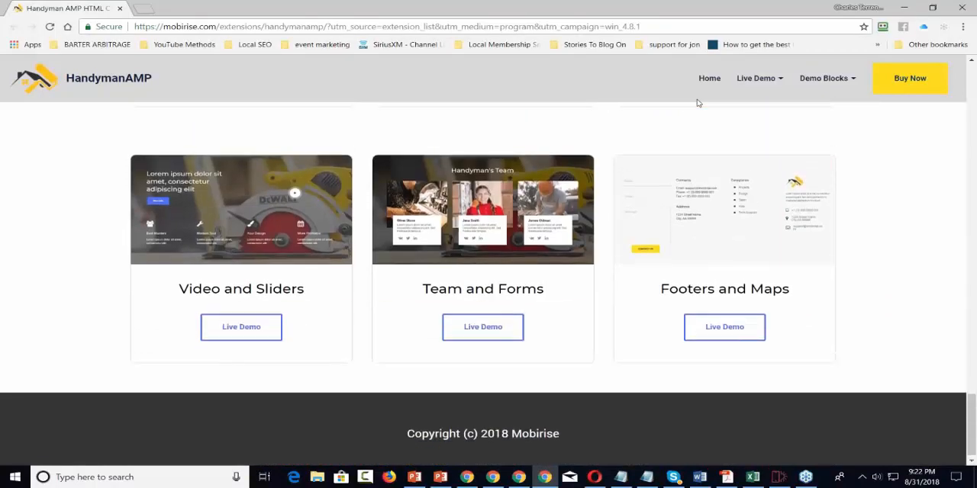
scroll(696, 102, "up", 10)
scroll(696, 102, "up", 10)
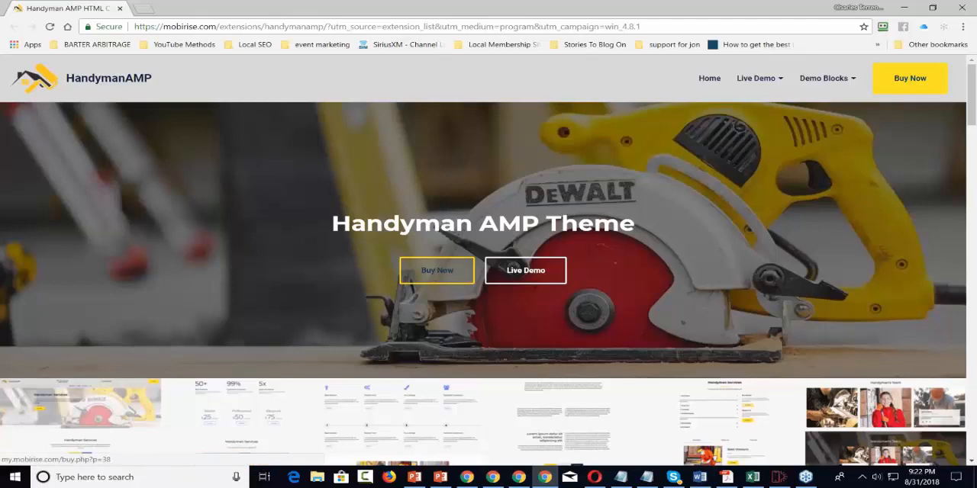
left_click(962, 7)
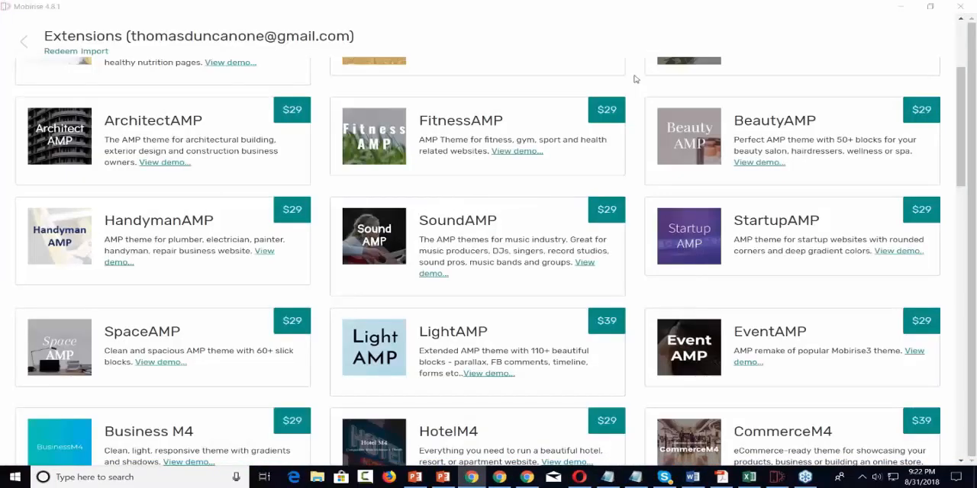
Step: Add the default Mobirise theme from the Extensions list and return to the page editor
scroll(634, 78, "up", 3)
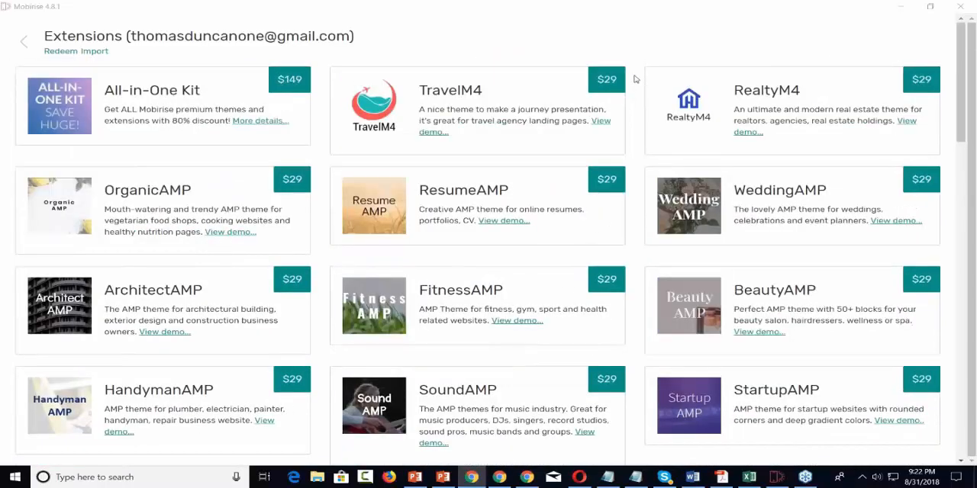
scroll(634, 78, "down", 6)
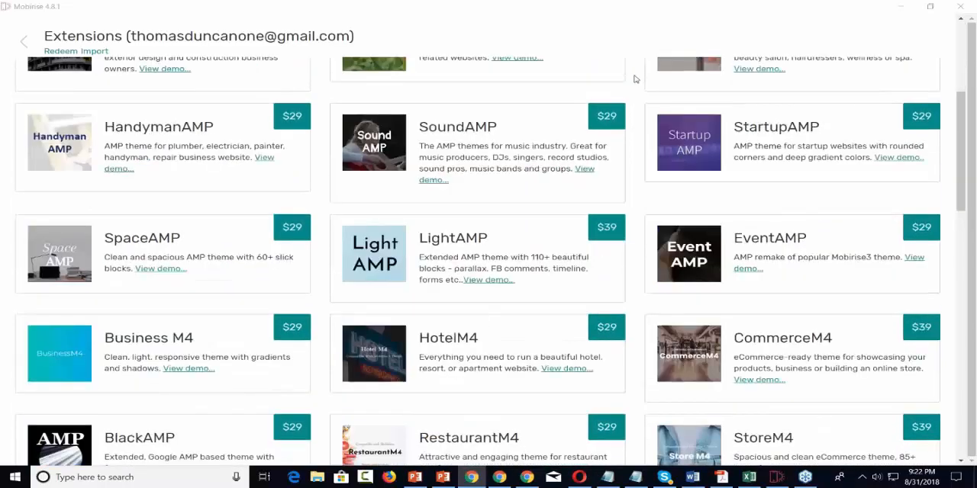
scroll(634, 79, "down", 2)
scroll(634, 79, "down", 3)
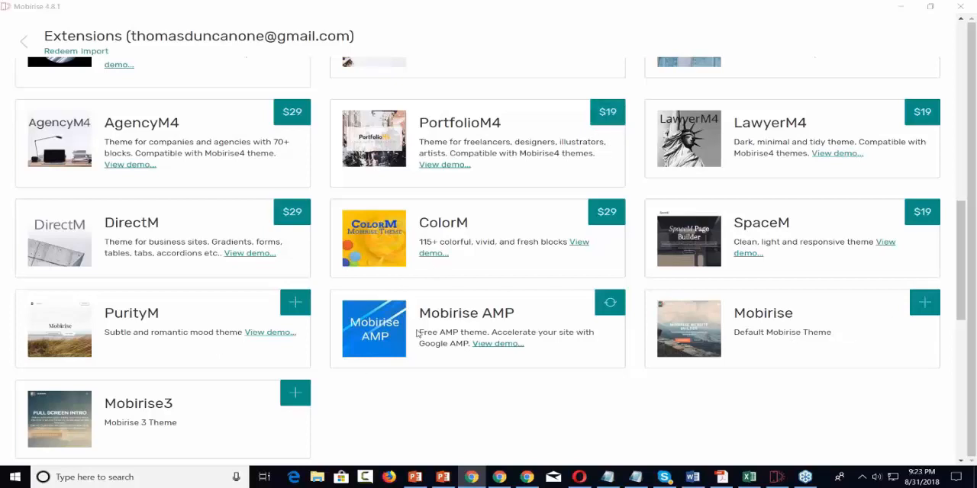
scroll(610, 305, "up", 2)
scroll(609, 305, "down", 2)
scroll(580, 290, "down", 1)
scroll(543, 260, "down", 1)
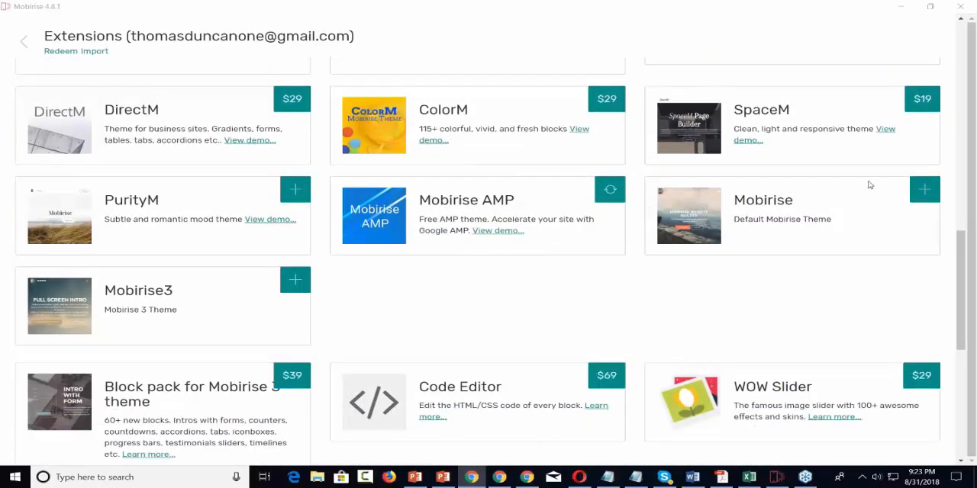
left_click(923, 191)
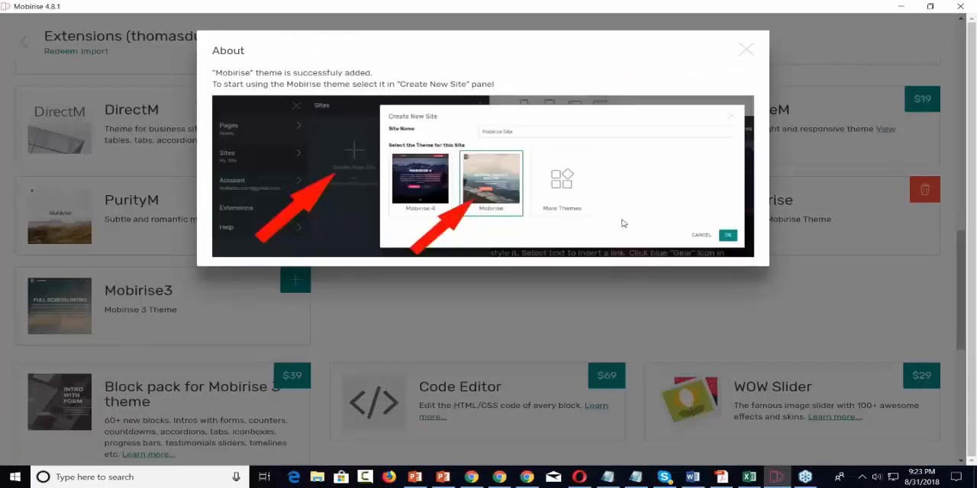
left_click(745, 49)
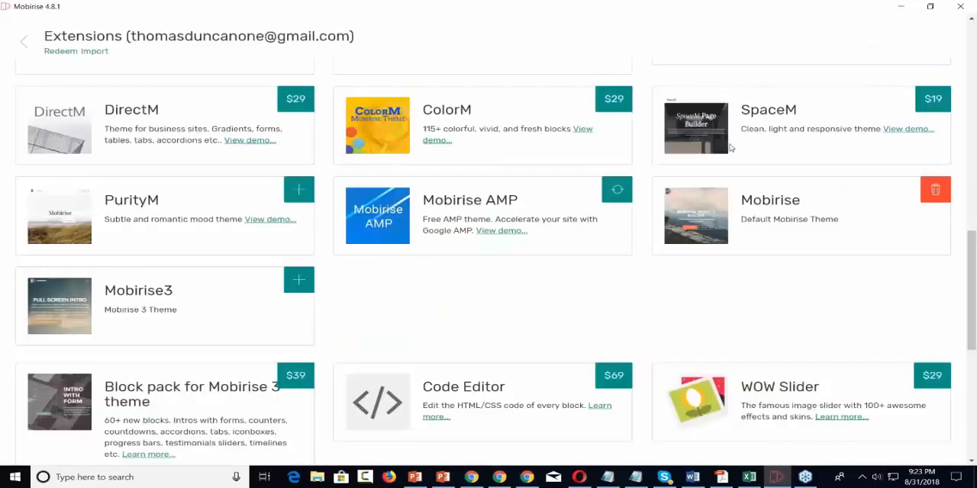
scroll(730, 148, "up", 8)
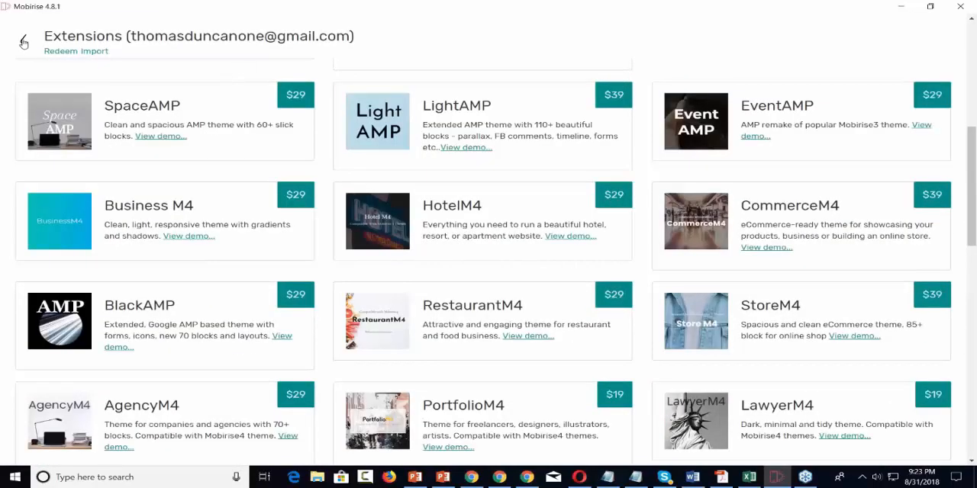
left_click(24, 42)
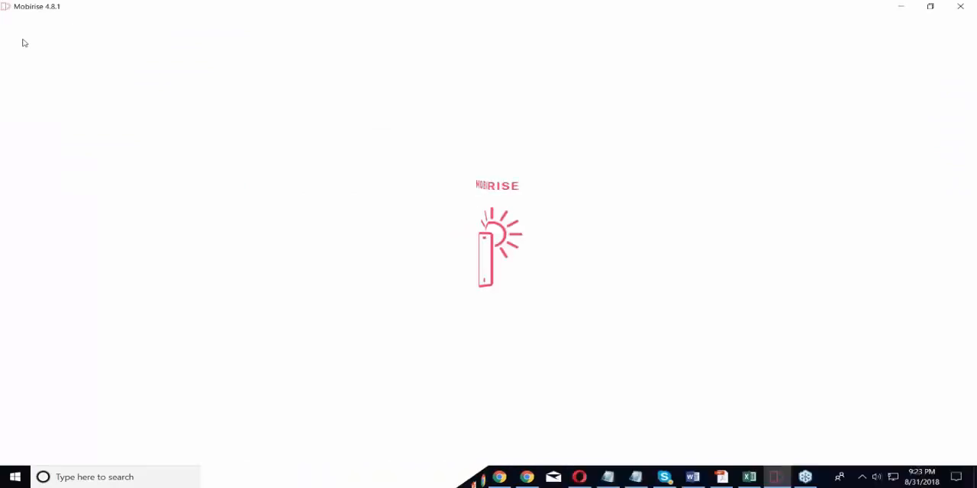
Step: Add two Subscribe Form blocks from the Forms section to the blank page
left_click(943, 441)
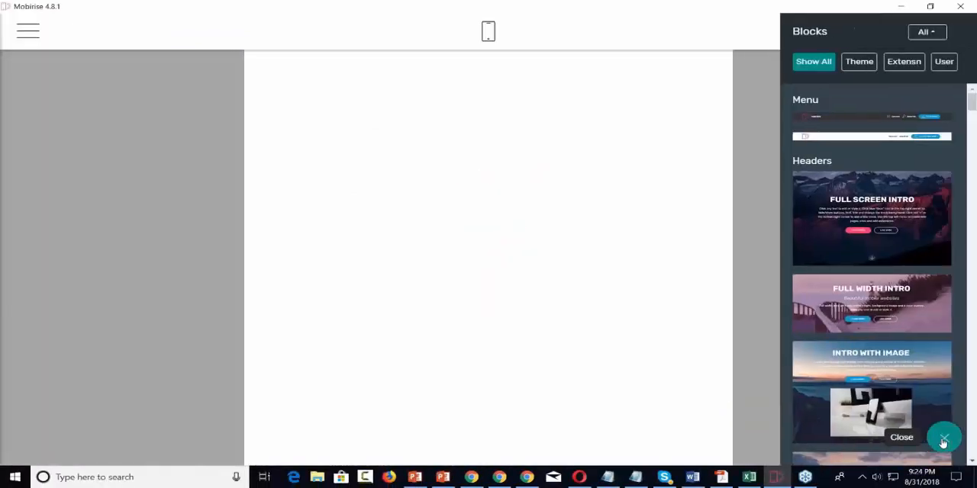
scroll(874, 254, "down", 2)
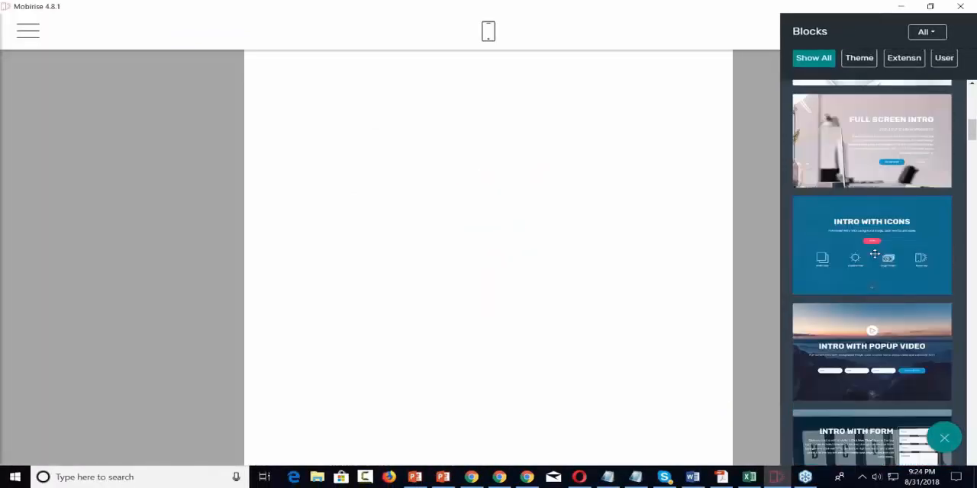
scroll(874, 253, "down", 4)
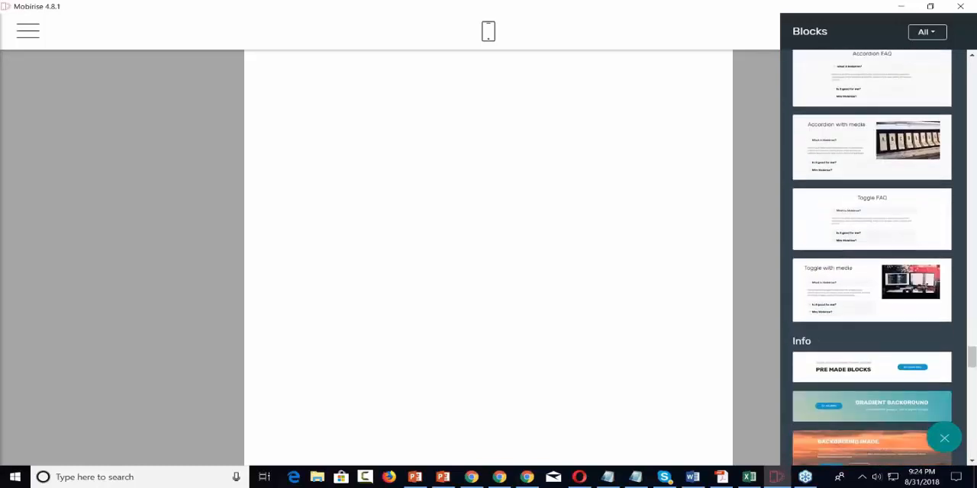
scroll(871, 259, "down", 2)
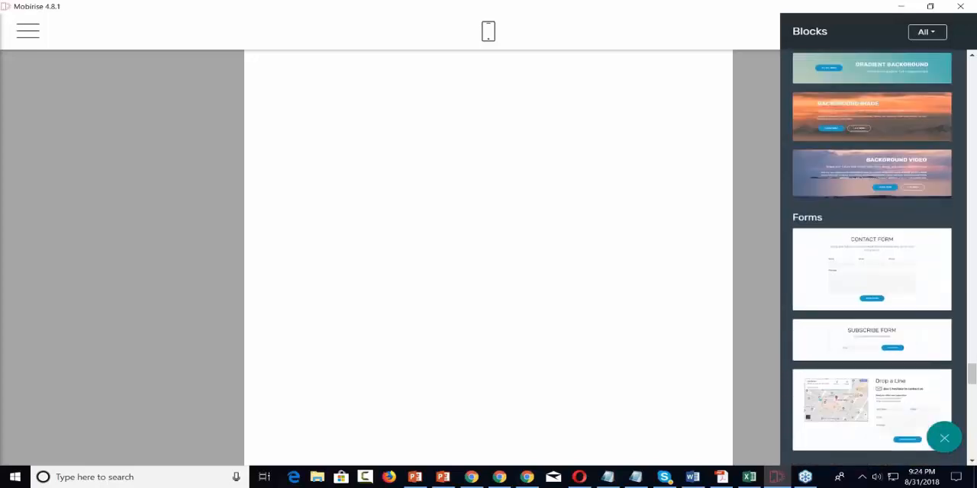
scroll(871, 259, "down", 1)
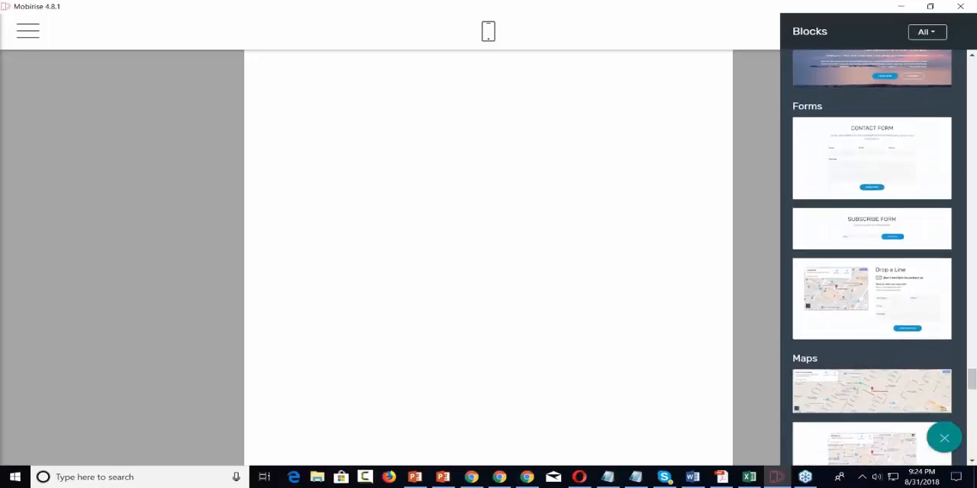
scroll(860, 167, "down", 1)
left_click(860, 166)
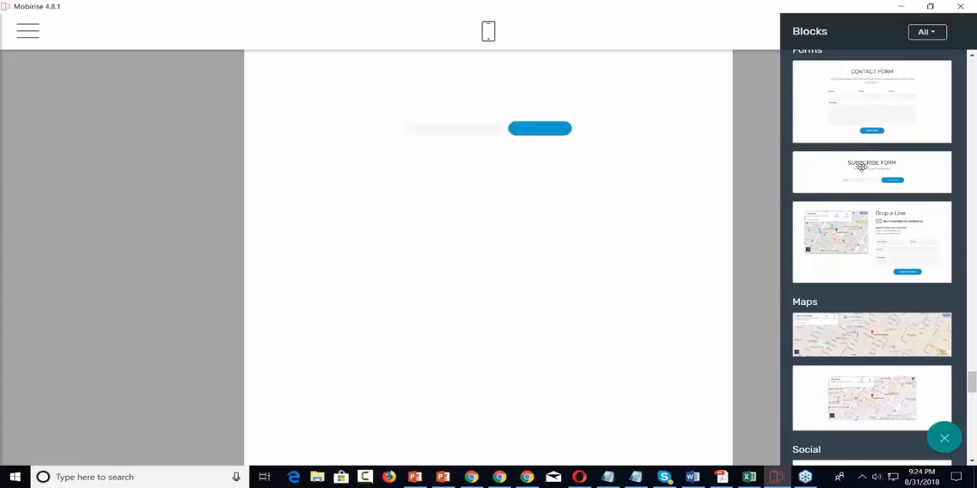
left_click_drag(861, 166, 473, 132)
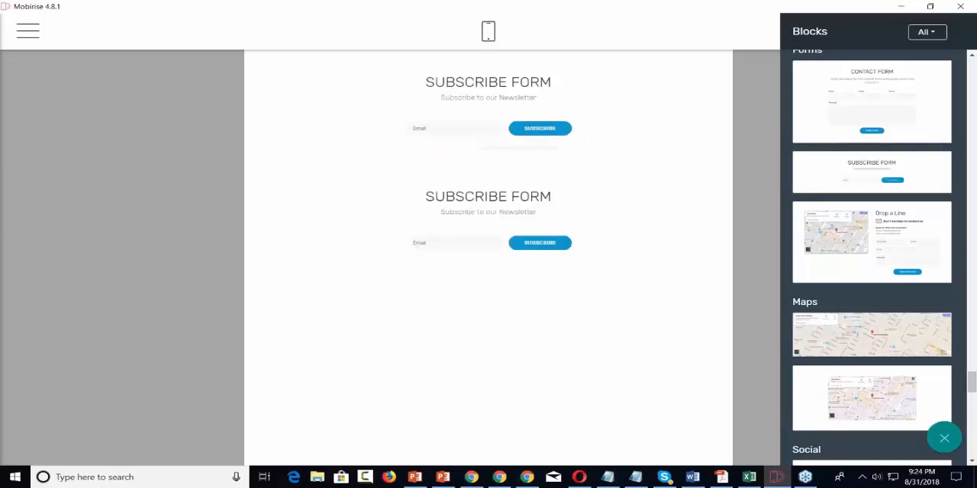
Step: Remove the lower duplicate Subscribe Form block from the page and confirm the removal
left_click(510, 214)
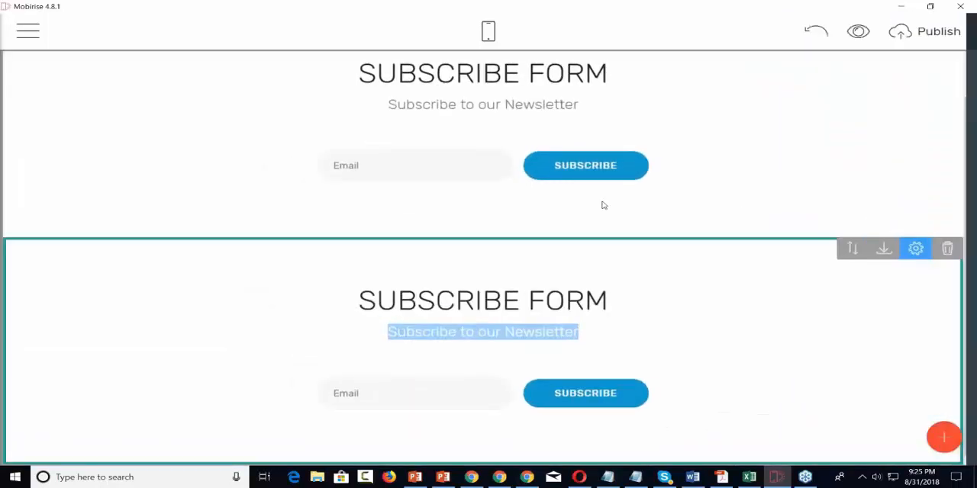
left_click(949, 248)
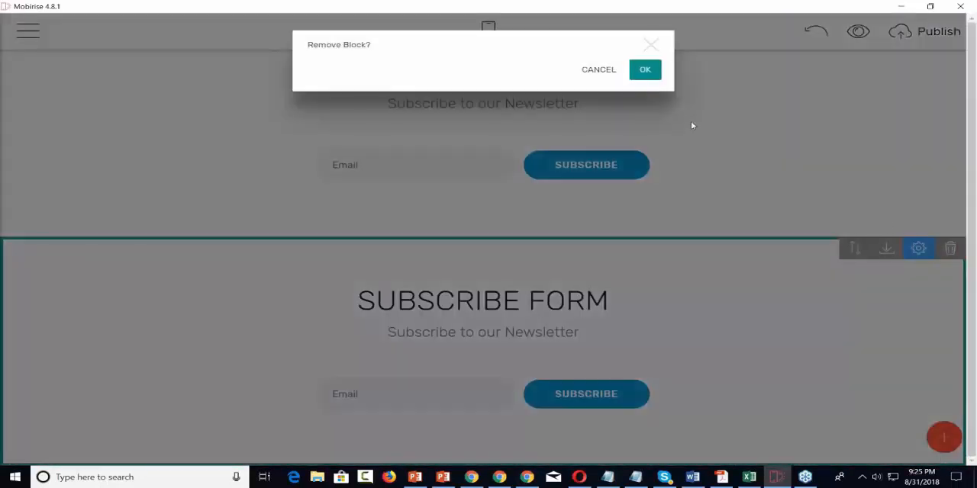
left_click(644, 64)
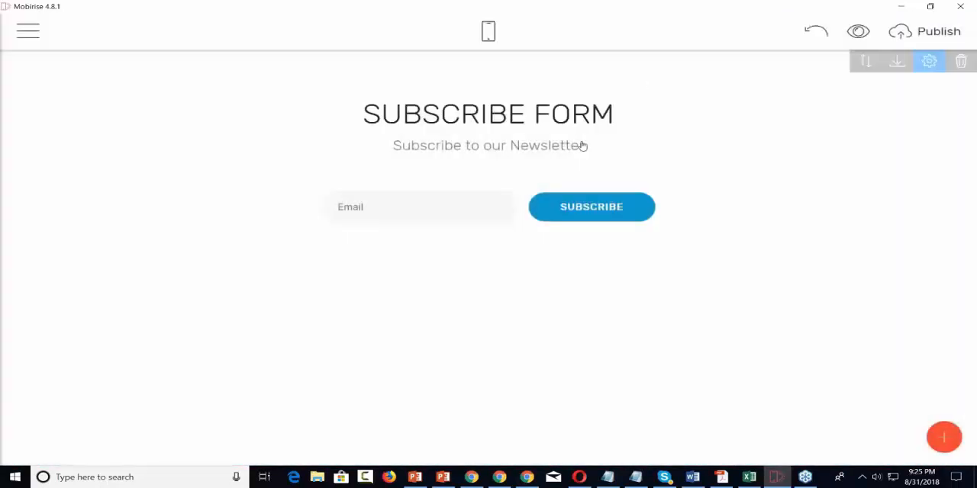
Step: Examine the Subscribe Form block's parameters and the editing options of its subtitle and Subscribe button
left_click(928, 69)
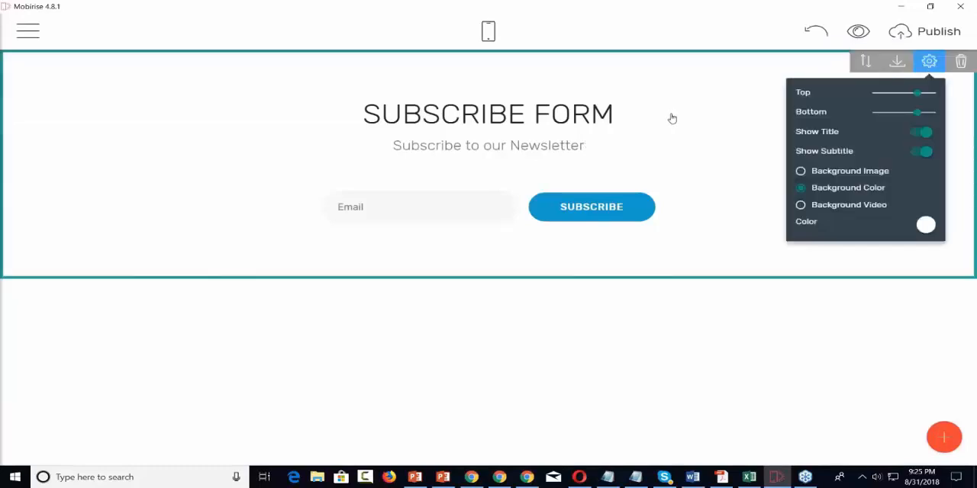
triple_click(582, 145)
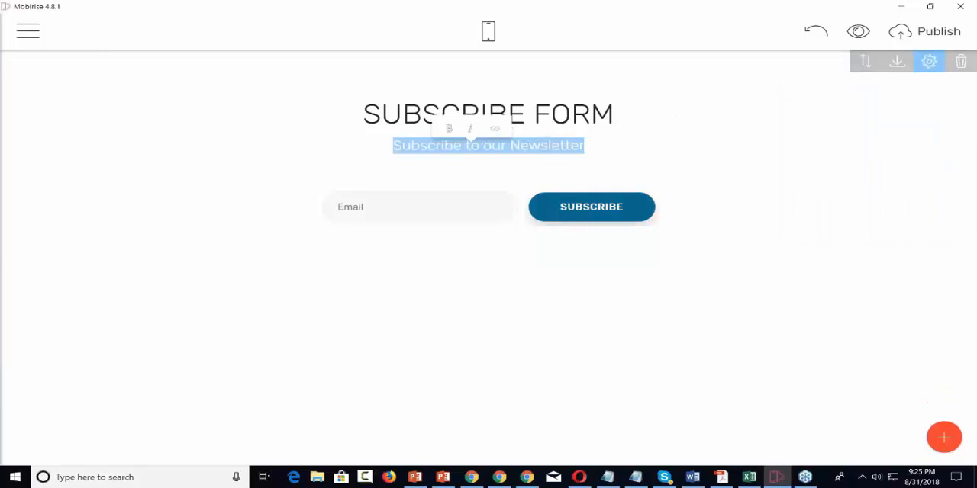
left_click(569, 216)
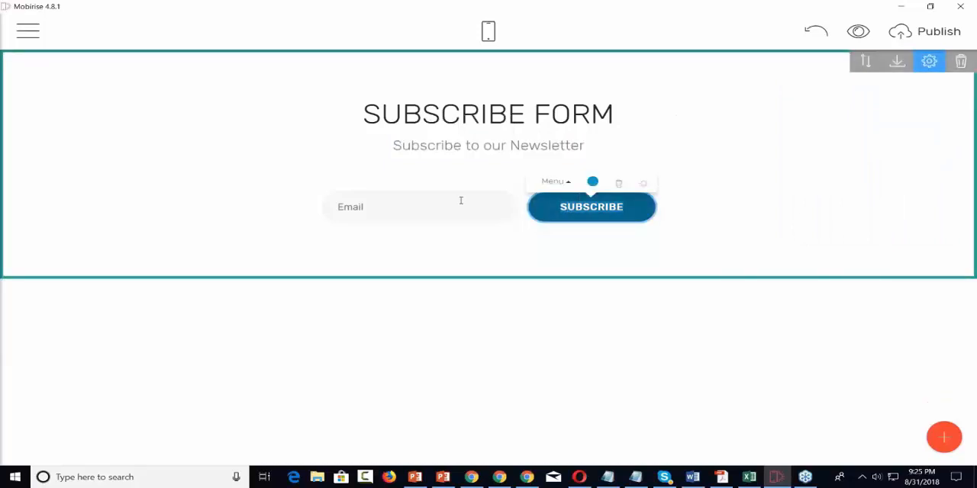